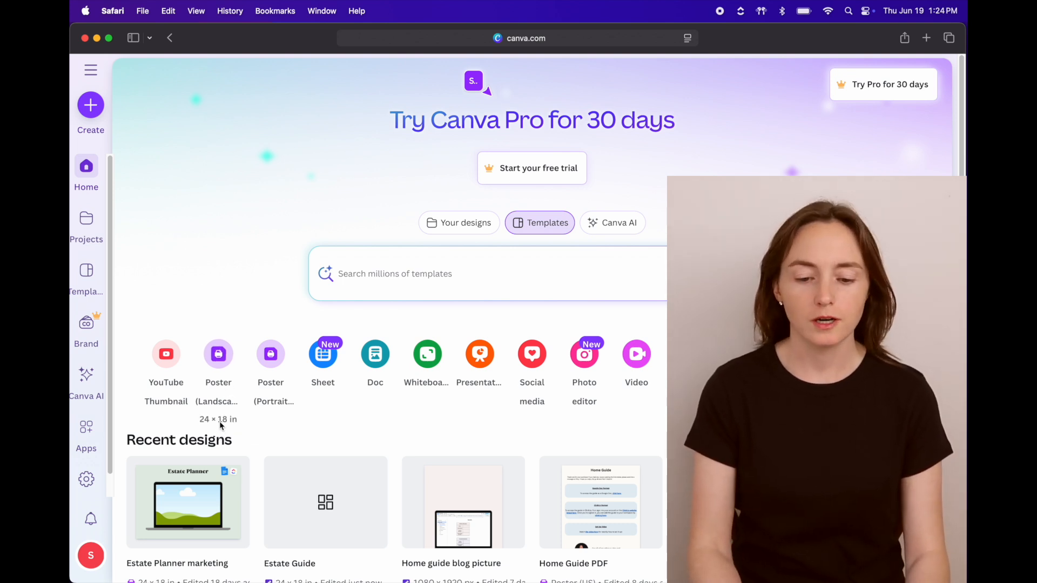
# - Create a 24 × 18 in landscape poster design and add a text box reading "Estate Planner"
pyautogui.click(220, 390)
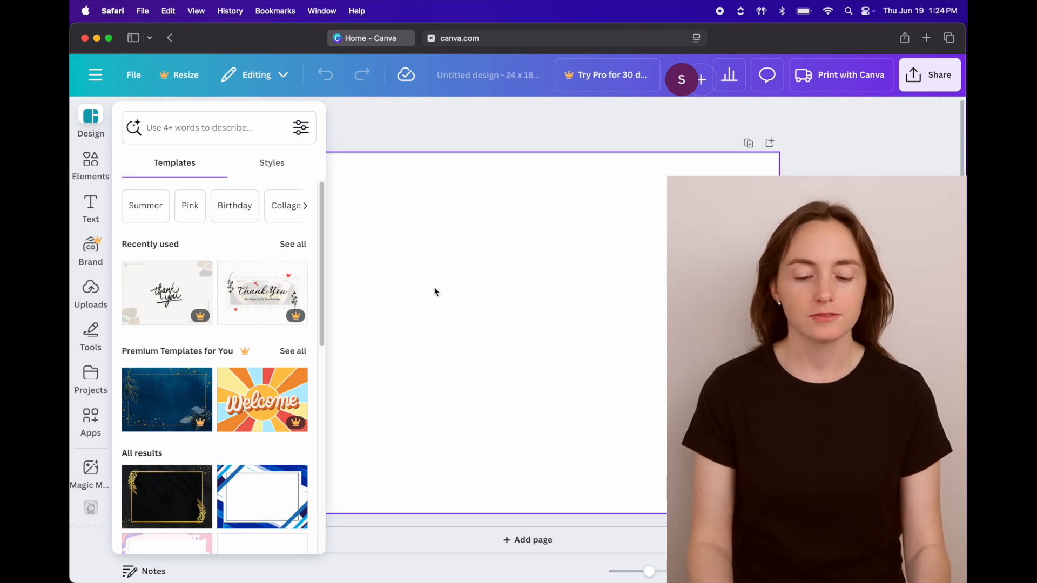
pyautogui.click(91, 208)
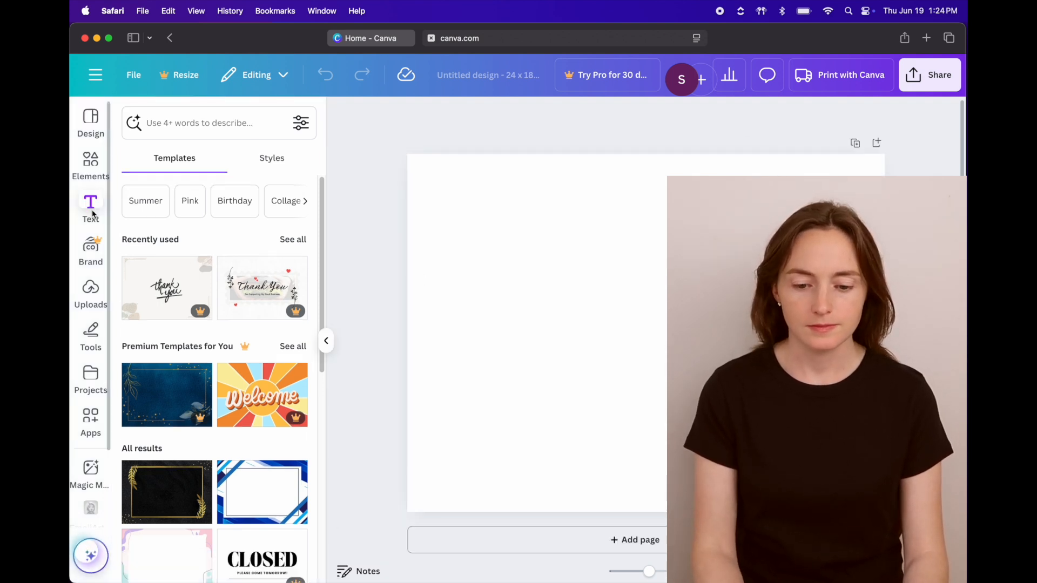
pyautogui.click(199, 162)
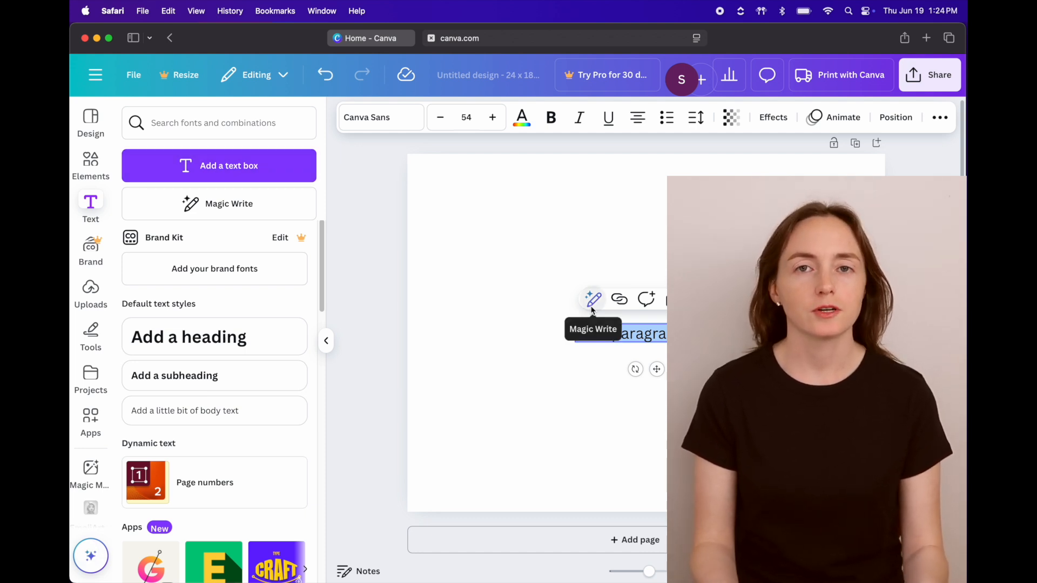
pyautogui.write('Esta')
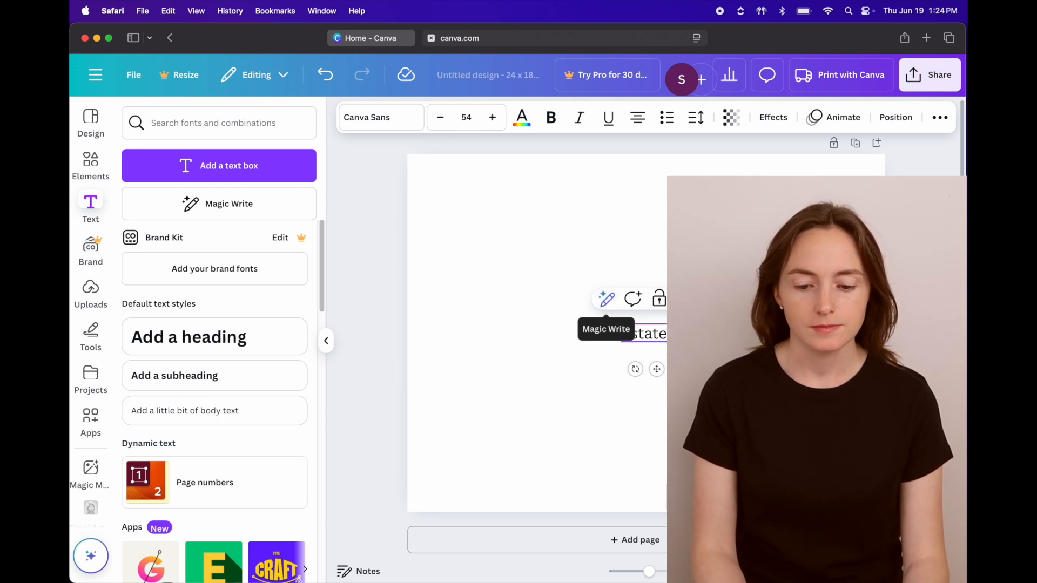
pyautogui.write('te Planner')
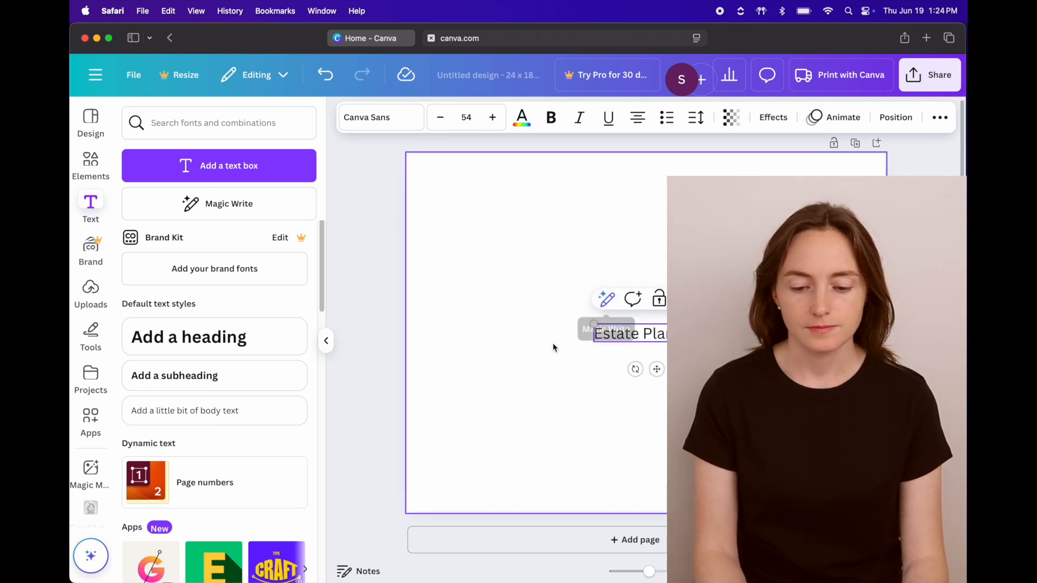
pyautogui.click(541, 302)
# - Set the font of the "Estate Planner" text to Carelia
pyautogui.click(560, 338)
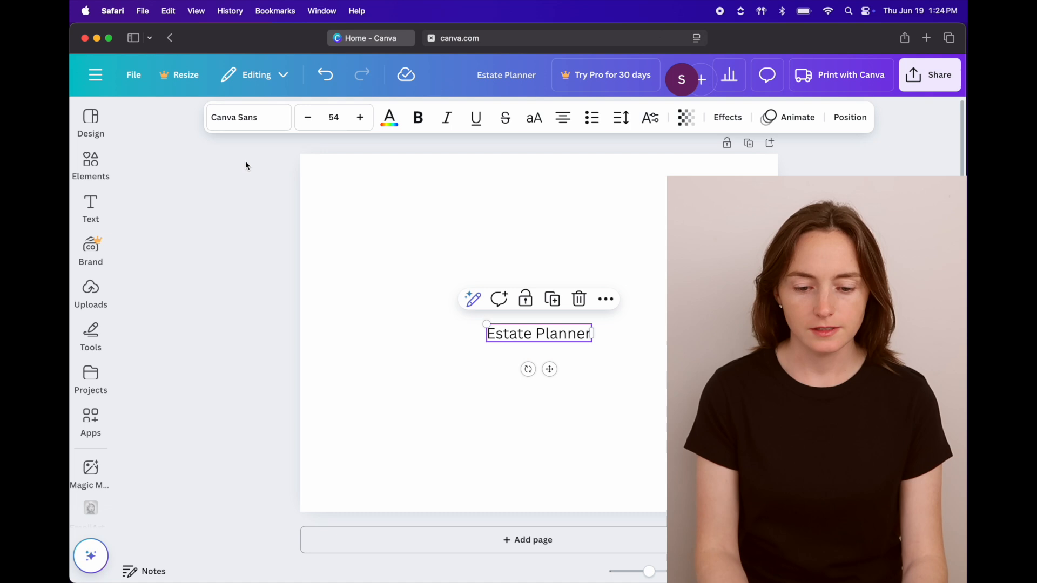
pyautogui.click(263, 122)
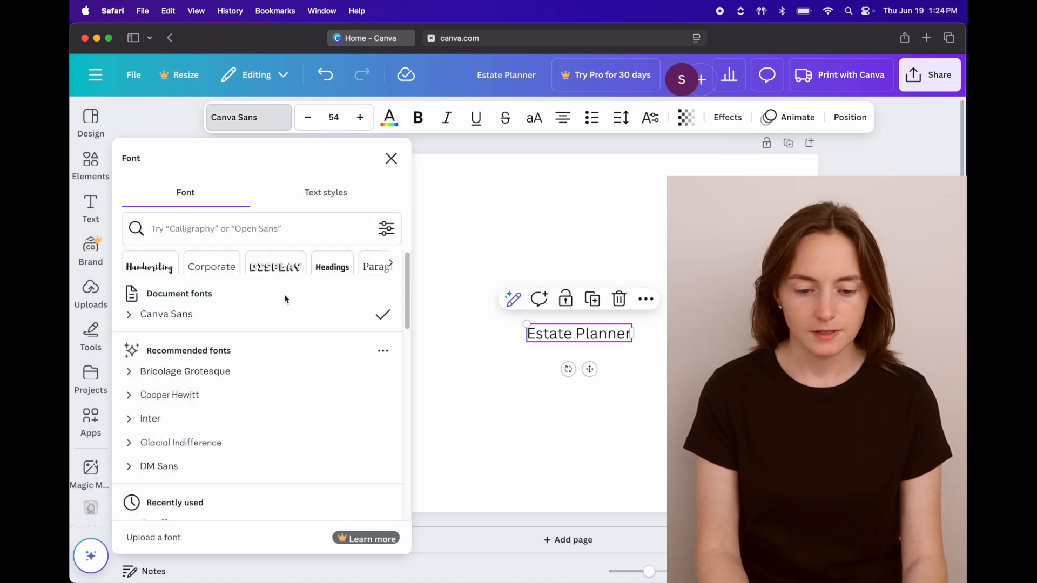
pyautogui.scroll(-4, 396, 343)
pyautogui.click(193, 325)
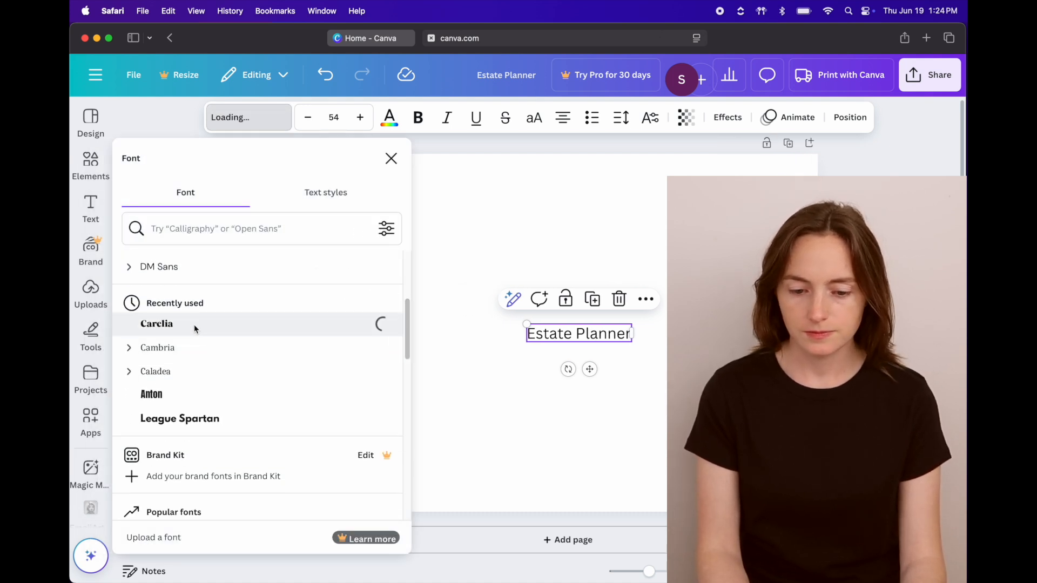
# - Set the page background to a custom pale green solid color
pyautogui.click(461, 310)
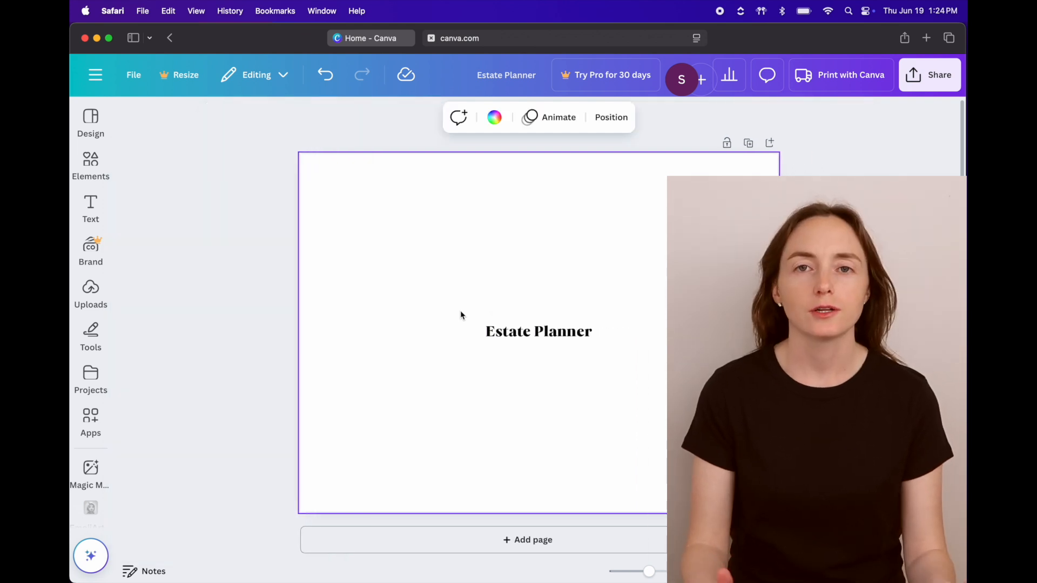
pyautogui.click(495, 118)
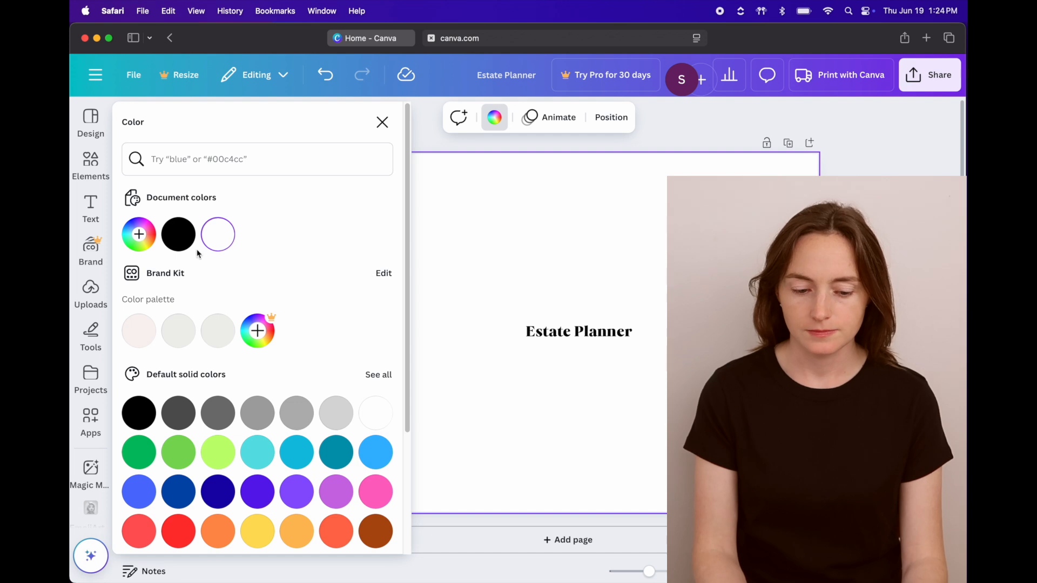
pyautogui.click(144, 240)
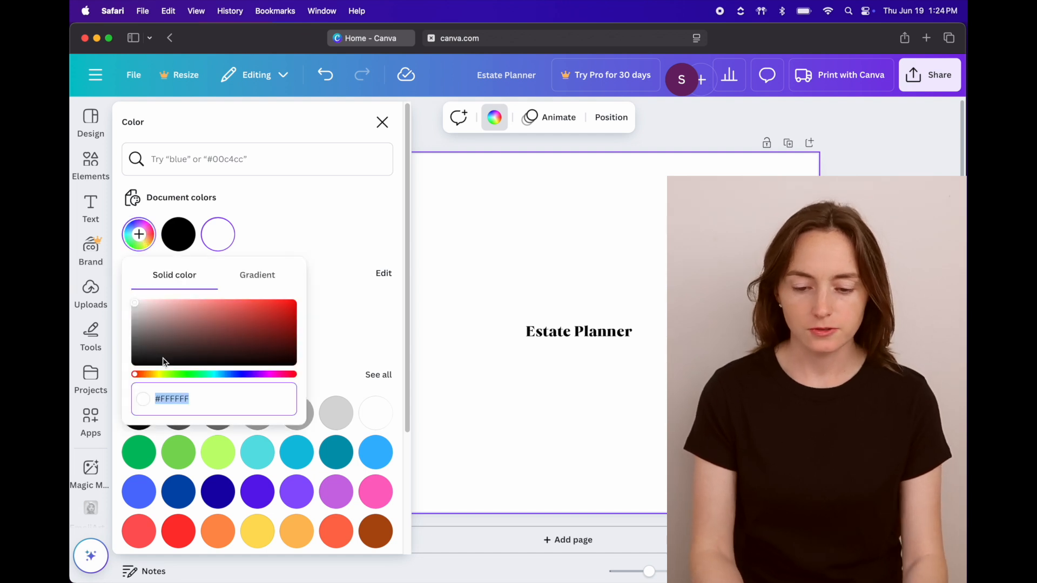
pyautogui.moveTo(134, 375); pyautogui.dragTo(190, 377)
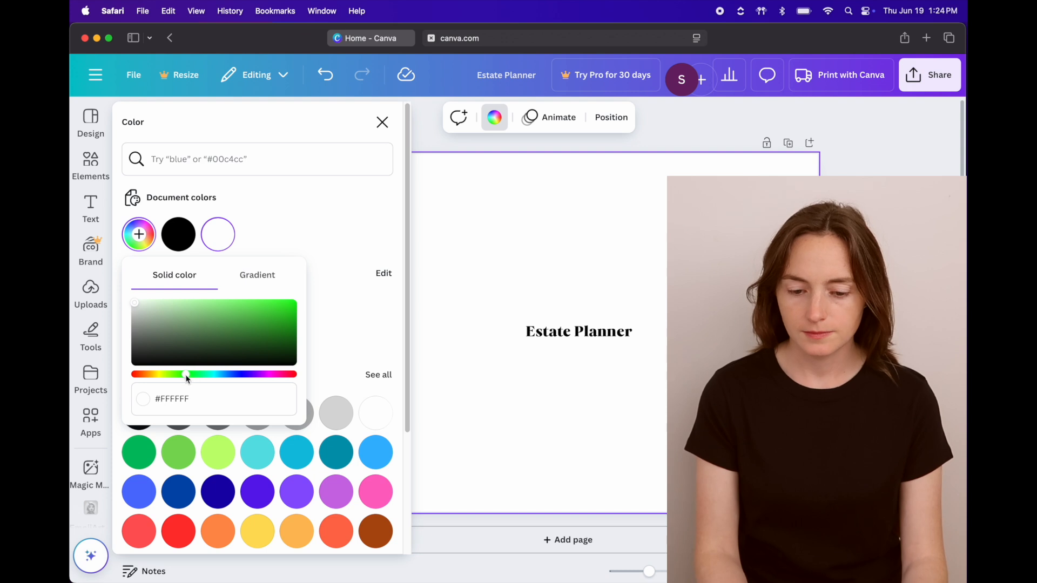
pyautogui.click(137, 307)
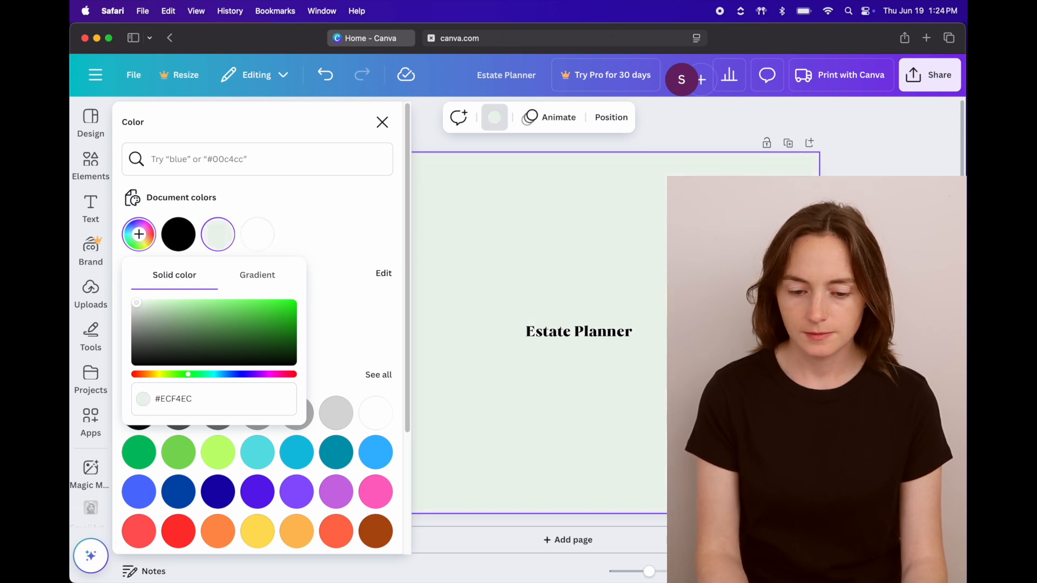
pyautogui.moveTo(149, 303); pyautogui.dragTo(141, 304)
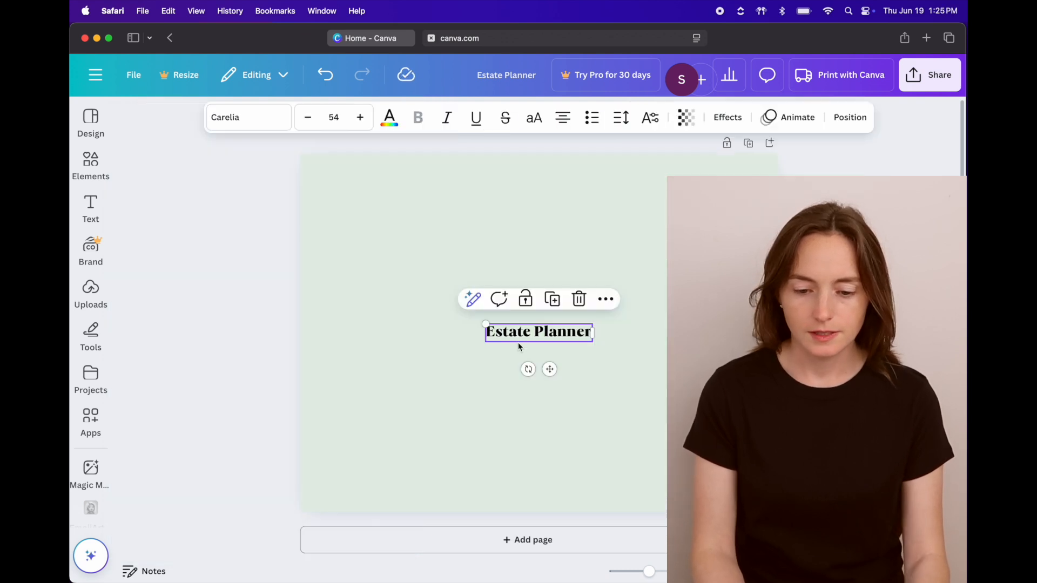
# - Move the "Estate Planner" title to the top center of the page and enlarge it to about size 92
pyautogui.moveTo(529, 331); pyautogui.dragTo(411, 176)
pyautogui.moveTo(502, 197); pyautogui.dragTo(539, 210)
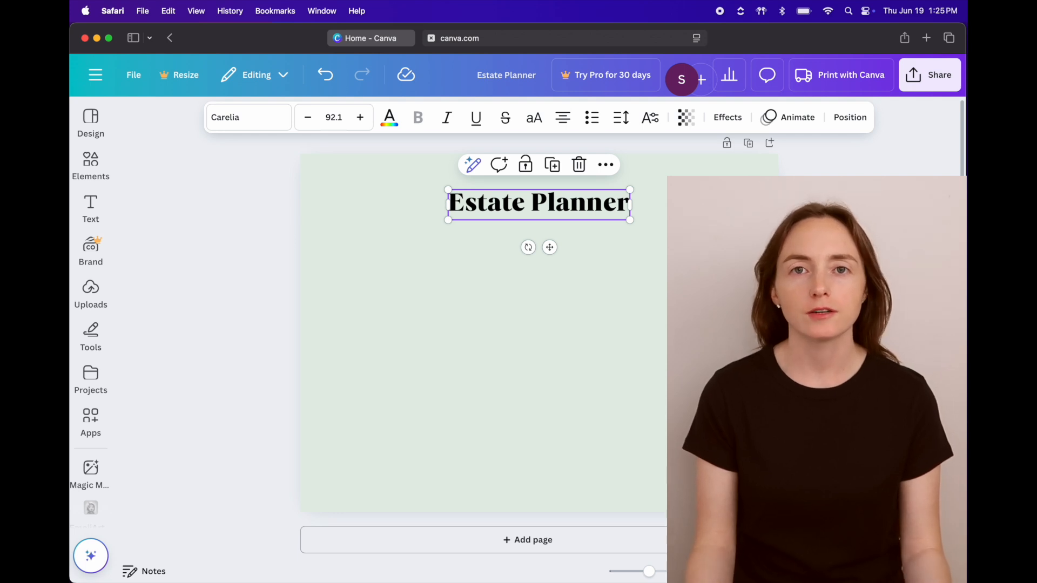
pyautogui.click(236, 364)
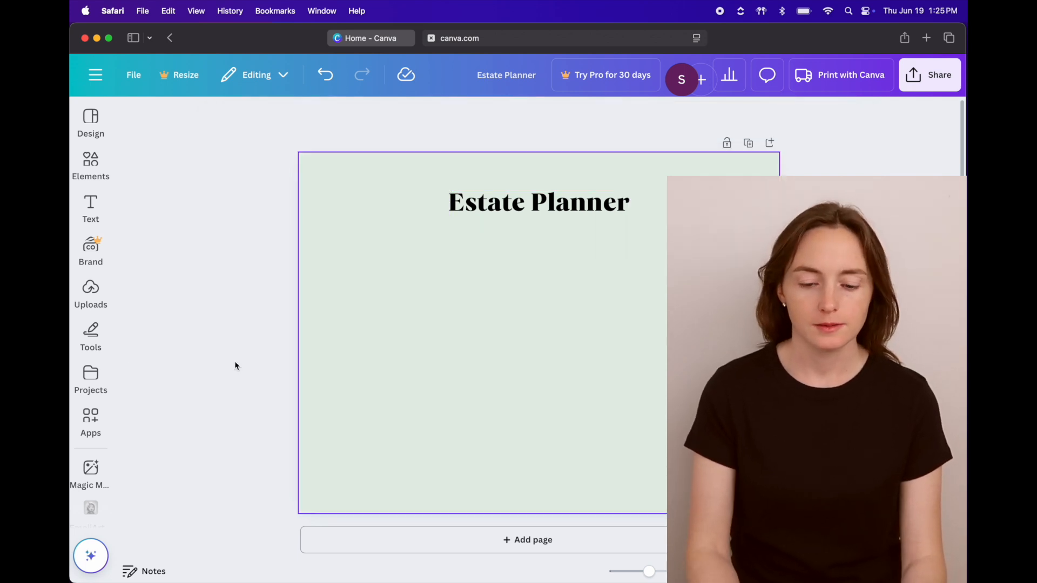
# - Add the uploaded Google Docs logo, small and slightly tilted, in the page's upper right corner beside the title
pyautogui.click(88, 288)
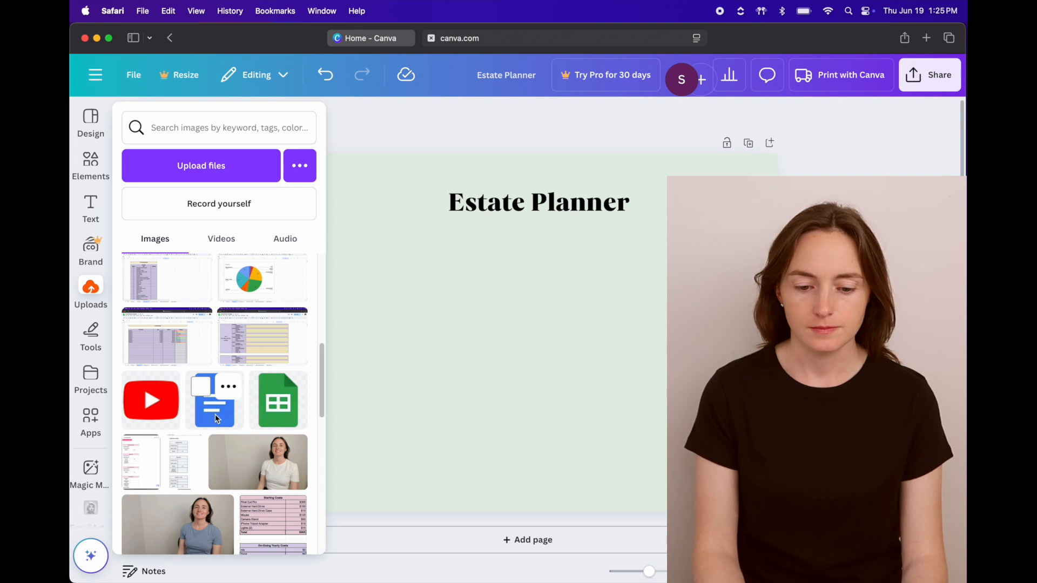
pyautogui.click(215, 418)
pyautogui.moveTo(617, 416); pyautogui.dragTo(693, 188)
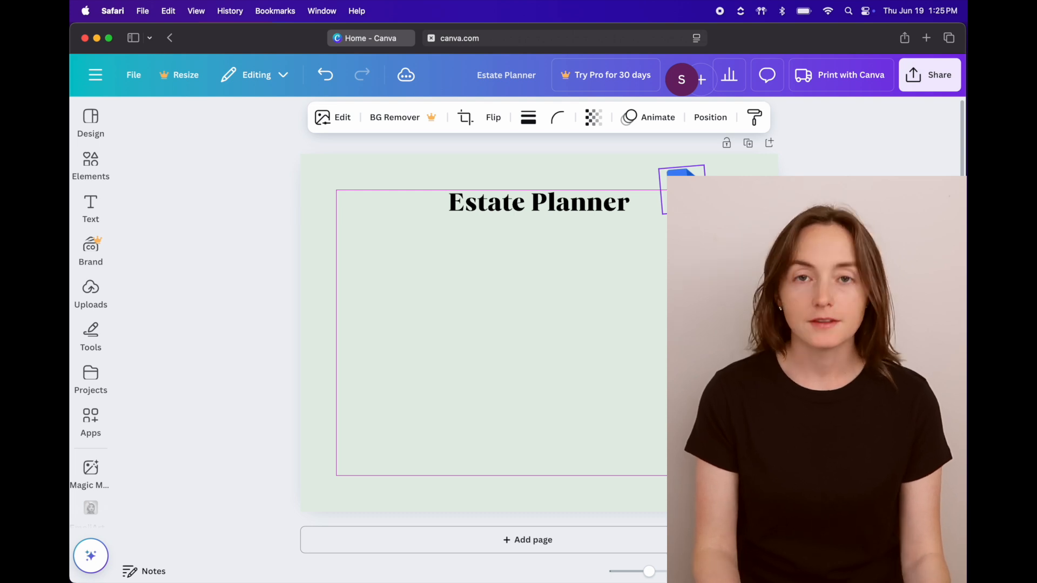
pyautogui.click(258, 294)
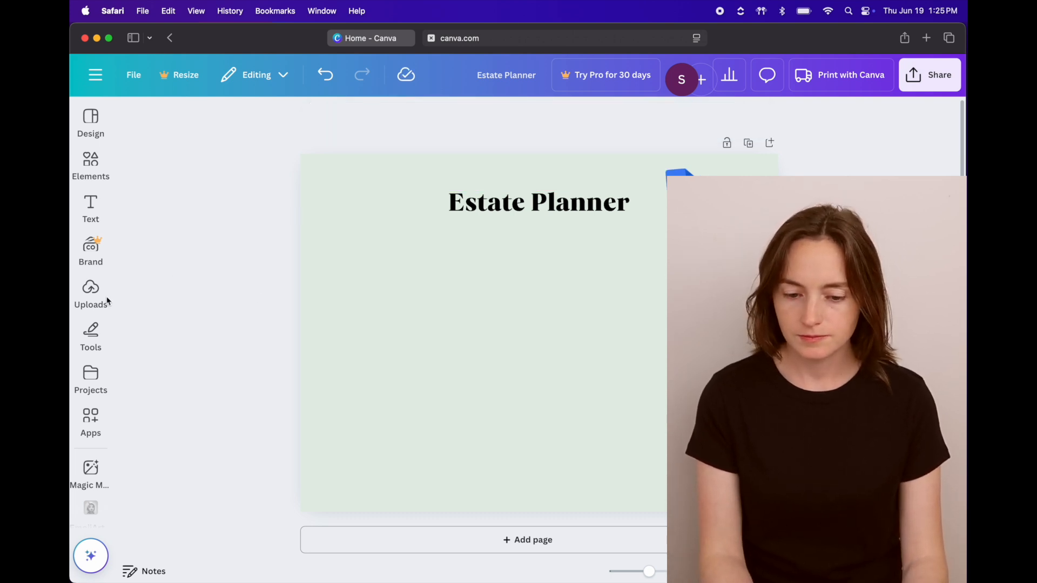
# - Add the uploaded ClickUp logo at a small size next to the Google Docs logo in the page's upper right corner
pyautogui.click(90, 289)
pyautogui.scroll(-5, 319, 391)
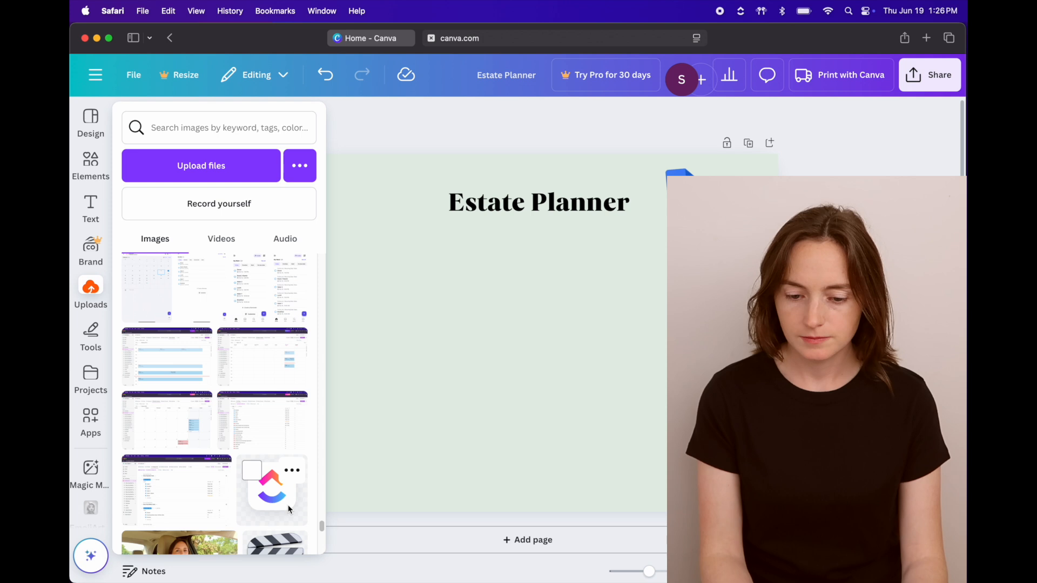
pyautogui.click(266, 483)
pyautogui.click(239, 264)
pyautogui.click(536, 344)
pyautogui.moveTo(634, 427); pyautogui.dragTo(502, 296)
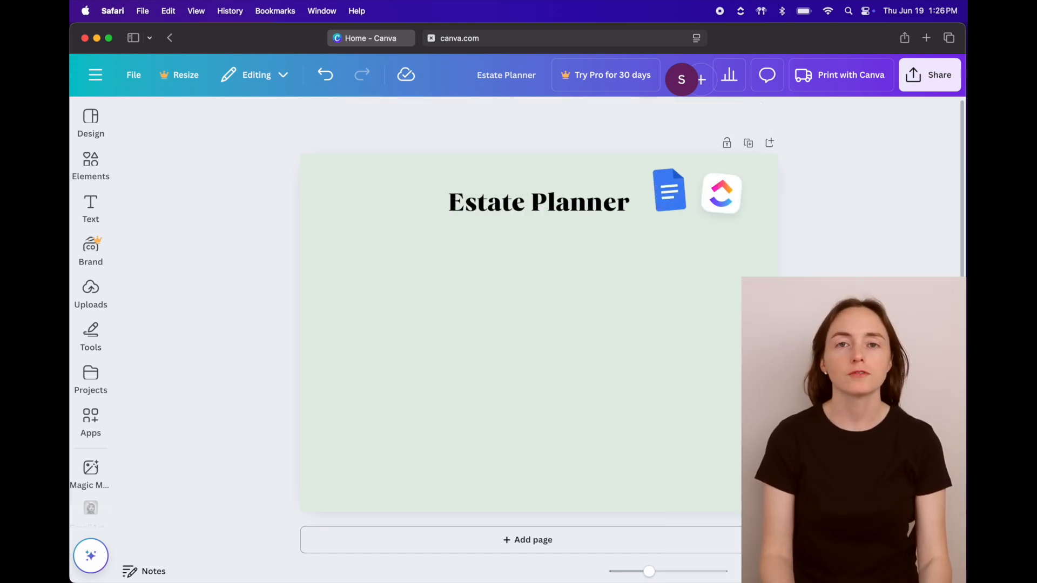
# - Search the elements for "laptop" and add the first black-bezel laptop frame to the page
pyautogui.click(92, 164)
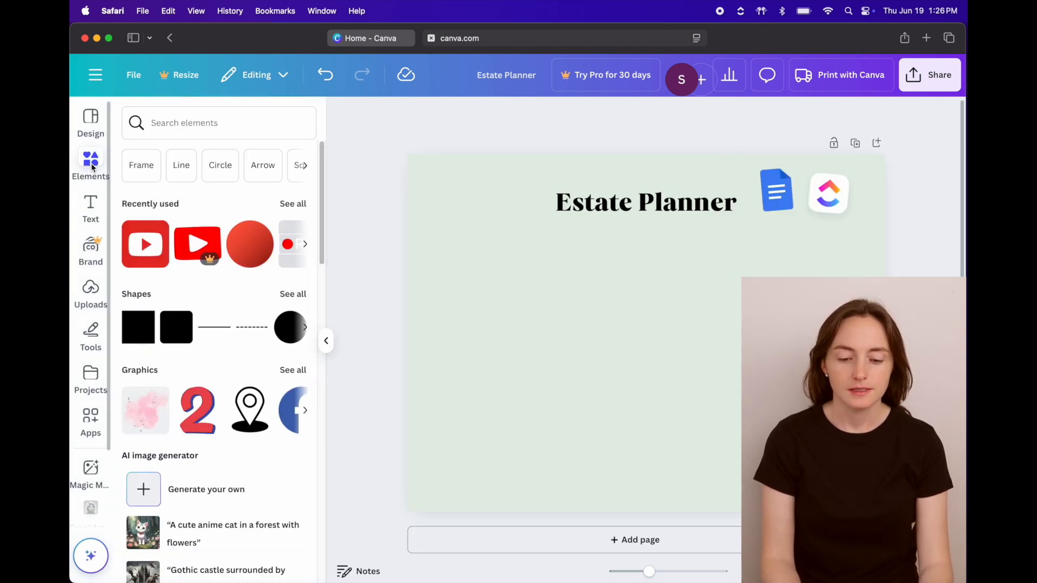
pyautogui.click(275, 124)
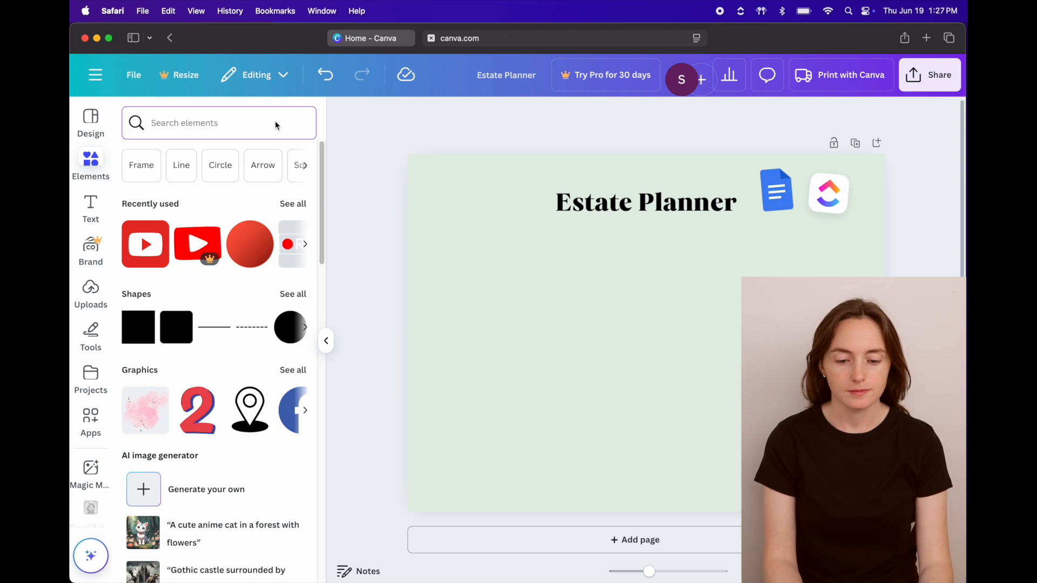
pyautogui.write('laptop')
pyautogui.press('Return')
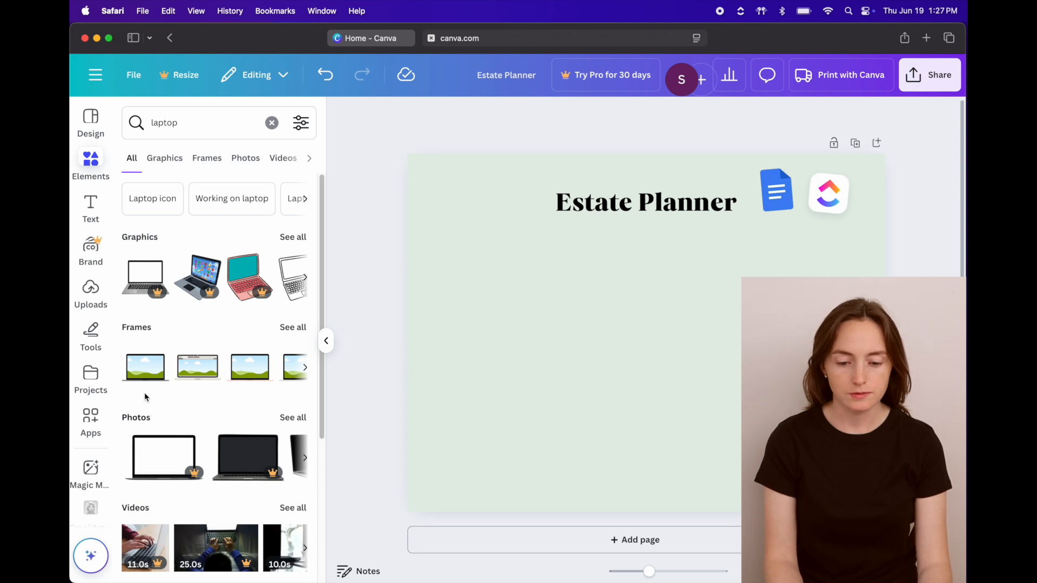
pyautogui.click(287, 328)
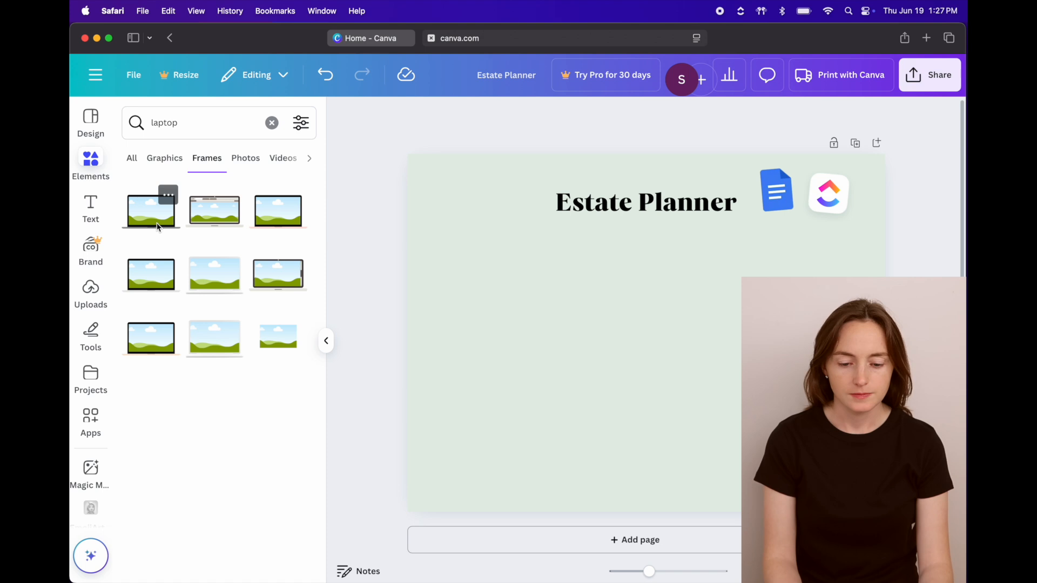
pyautogui.click(152, 212)
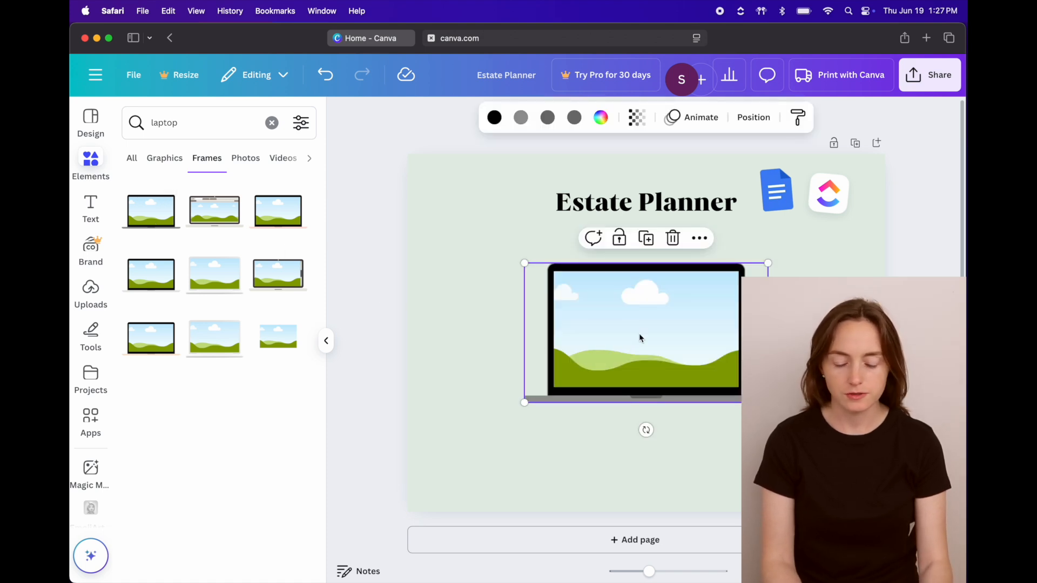
# - Enlarge the laptop frame to nearly the page width and center it below the title
pyautogui.moveTo(648, 346); pyautogui.dragTo(713, 404)
pyautogui.moveTo(590, 322); pyautogui.dragTo(405, 223)
pyautogui.moveTo(627, 305); pyautogui.dragTo(650, 317)
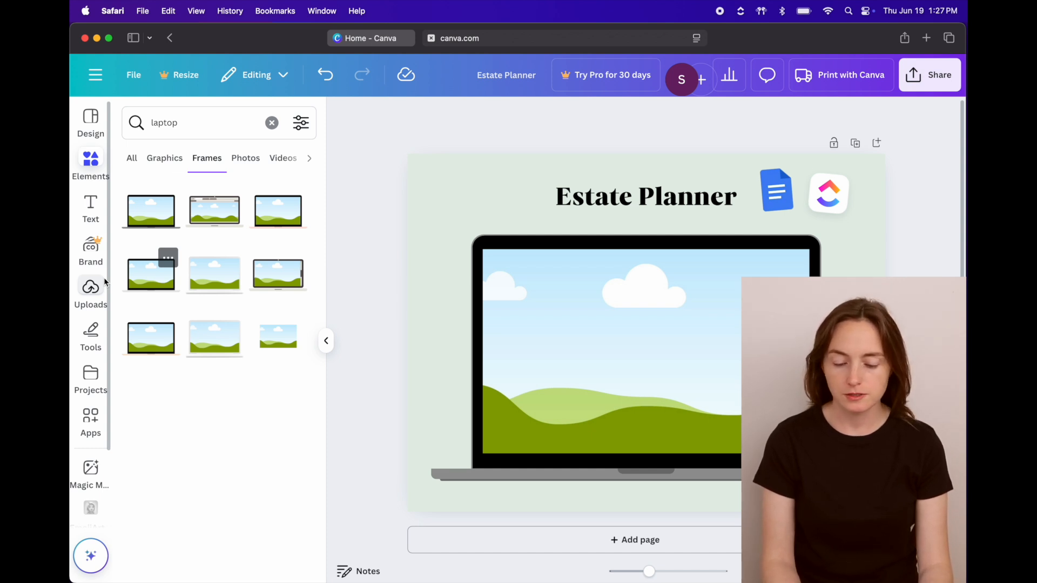
# - Fill the laptop frame with the uploaded Estate Planner document screenshot and enlarge it inside the frame to crop out the browser bars
pyautogui.click(92, 289)
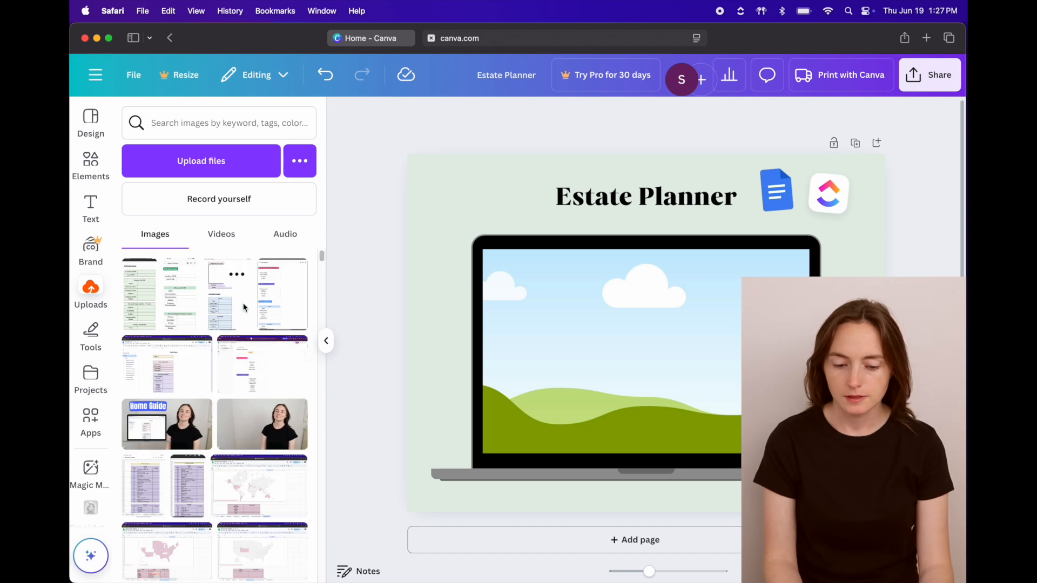
pyautogui.moveTo(178, 368); pyautogui.dragTo(576, 352)
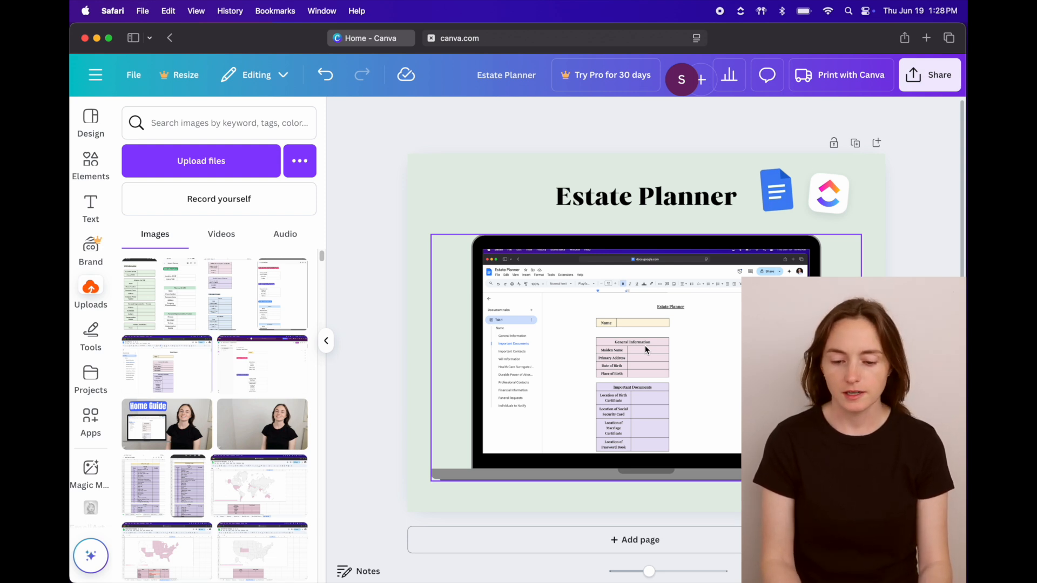
pyautogui.doubleClick(655, 344)
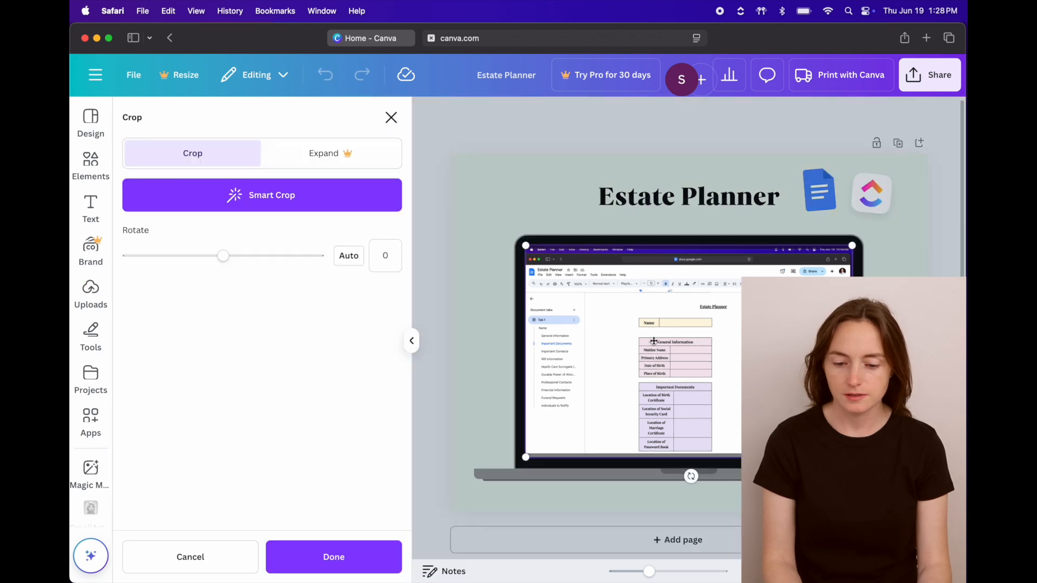
pyautogui.moveTo(851, 251); pyautogui.dragTo(884, 211)
pyautogui.moveTo(672, 349); pyautogui.dragTo(706, 294)
pyautogui.moveTo(894, 220); pyautogui.dragTo(889, 251)
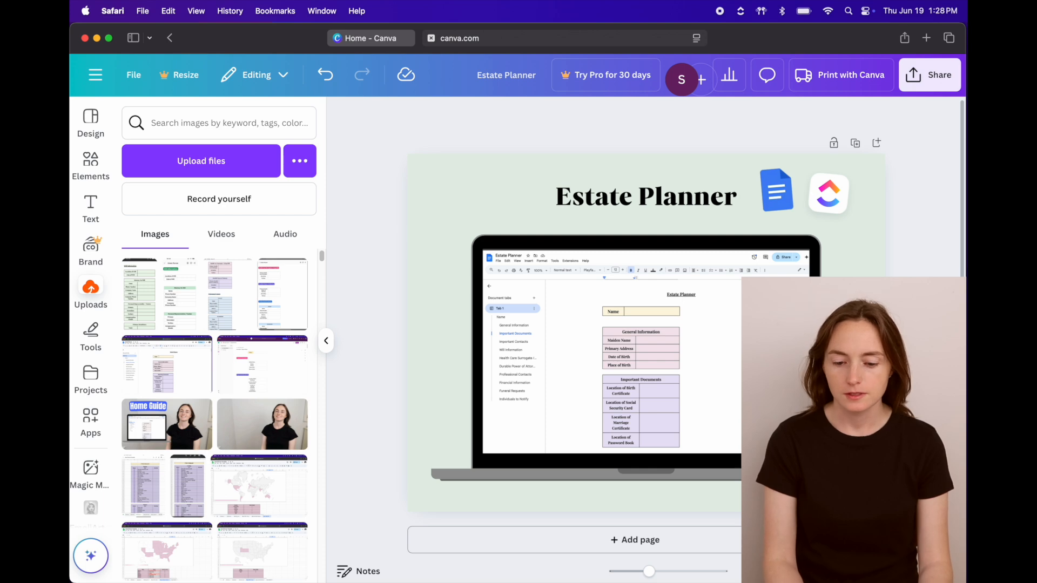
# - Duplicate the page and delete the Google Docs and ClickUp logos from the copy
pyautogui.click(857, 144)
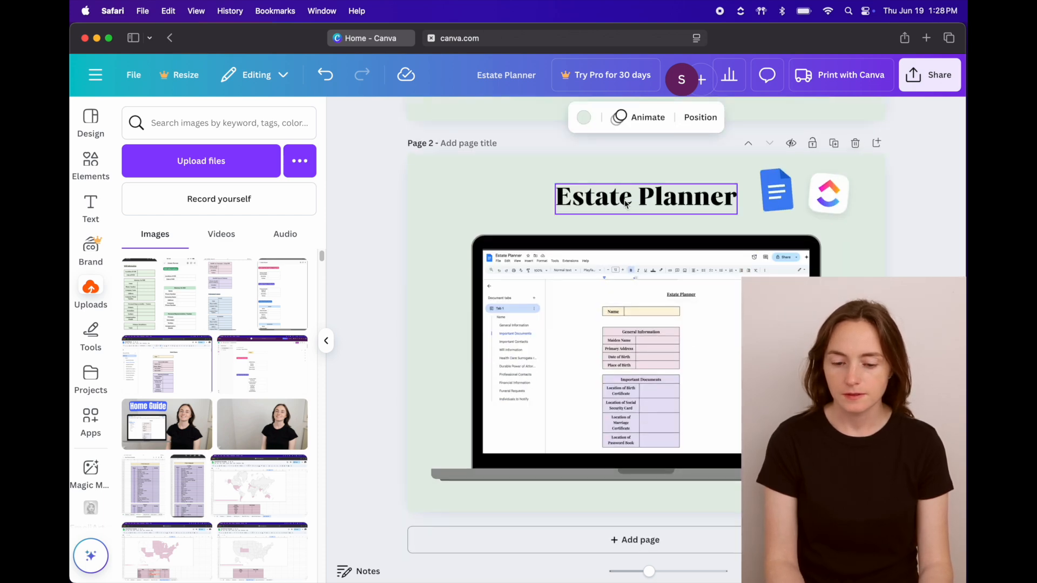
pyautogui.click(776, 190)
pyautogui.press('Delete')
pyautogui.click(820, 200)
pyautogui.press('Delete')
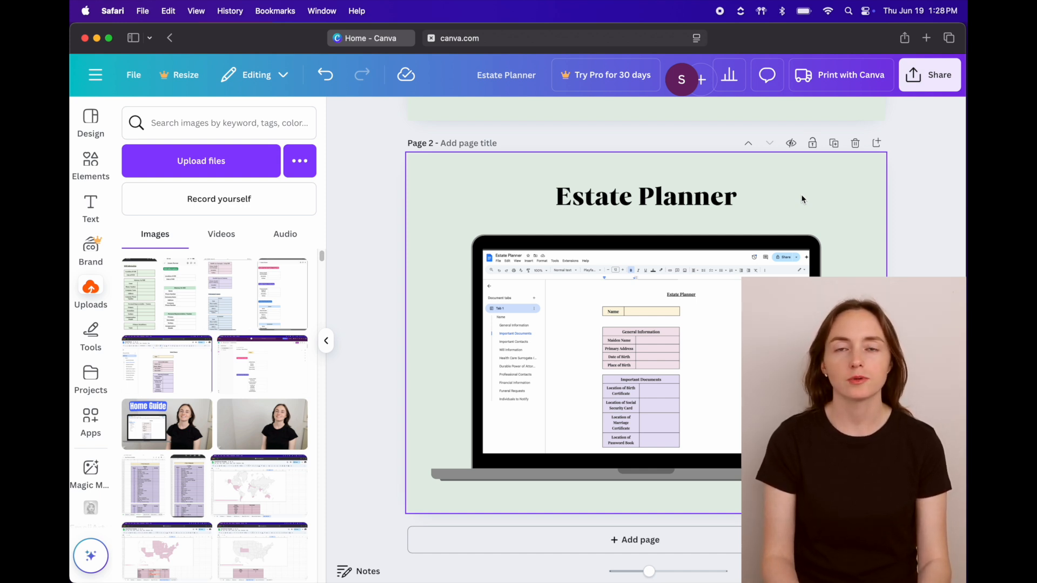
# - Replace the title on page 2 with "All of your family's estate information in one place!" and shrink it onto three lines
pyautogui.doubleClick(666, 203)
pyautogui.write('All')
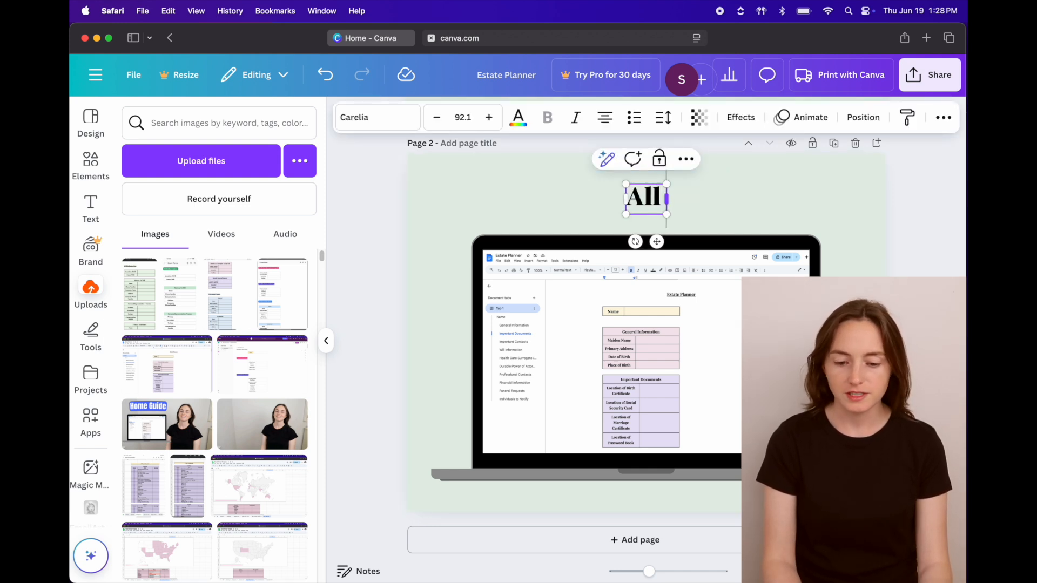
pyautogui.write(" of your family's estate information in")
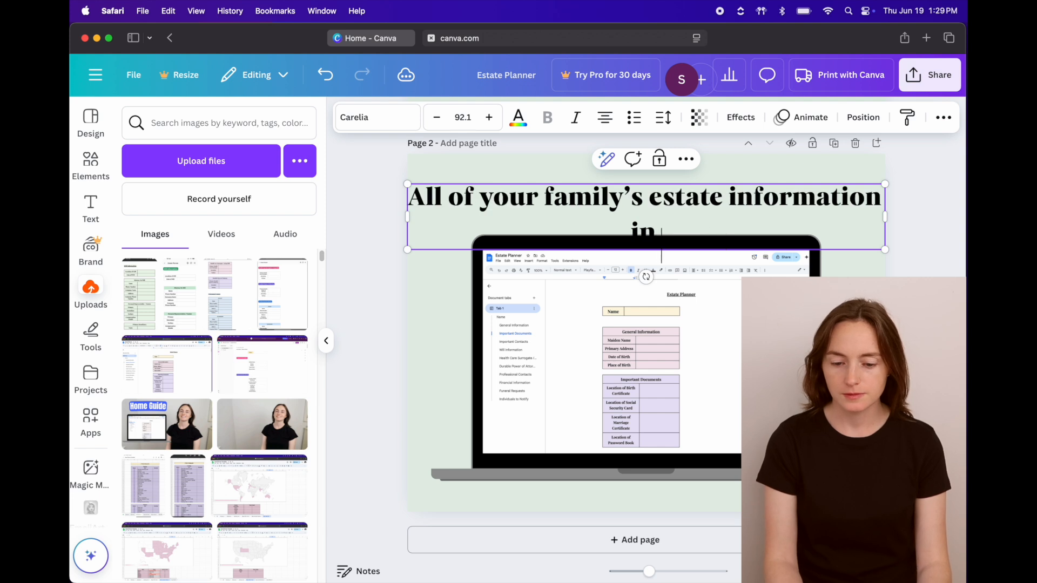
pyautogui.write(' one place!')
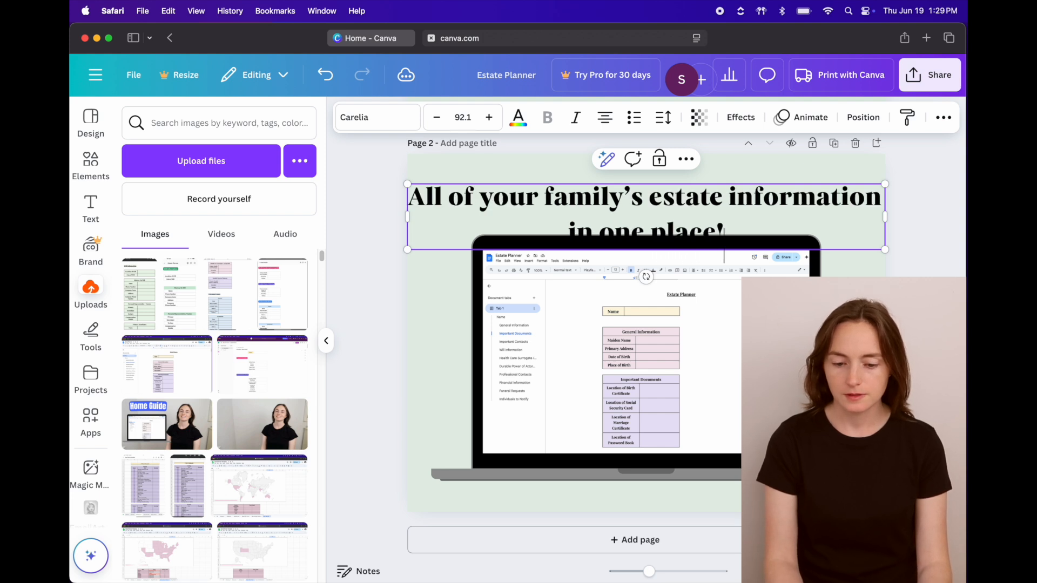
pyautogui.moveTo(884, 249); pyautogui.dragTo(579, 208)
pyautogui.moveTo(408, 199); pyautogui.dragTo(475, 201)
# - Delete the laptop frame with its screenshot from page 2, and enlarge and place the title in the page's upper-left area
pyautogui.click(725, 305)
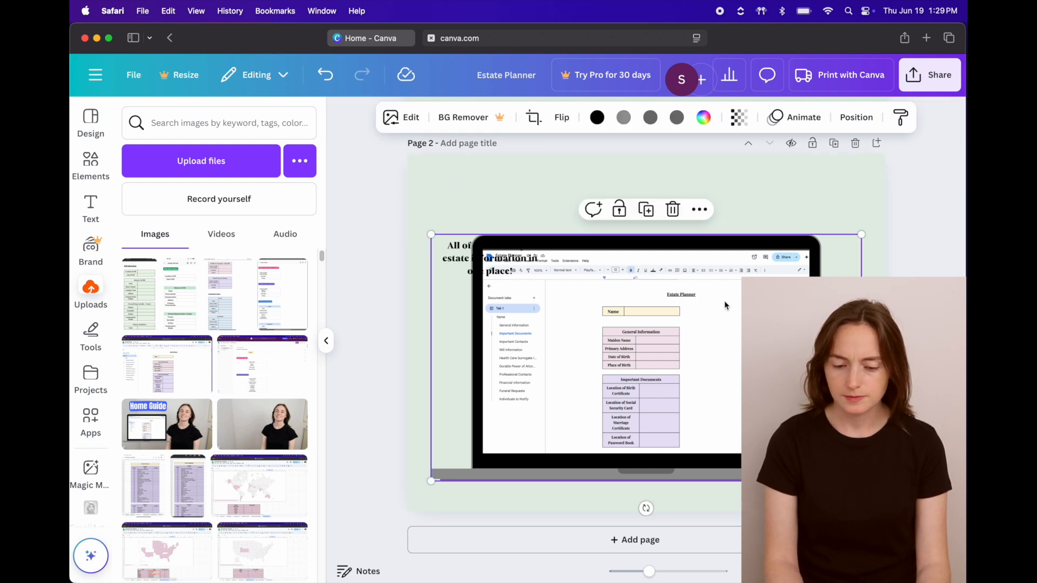
pyautogui.press('Delete')
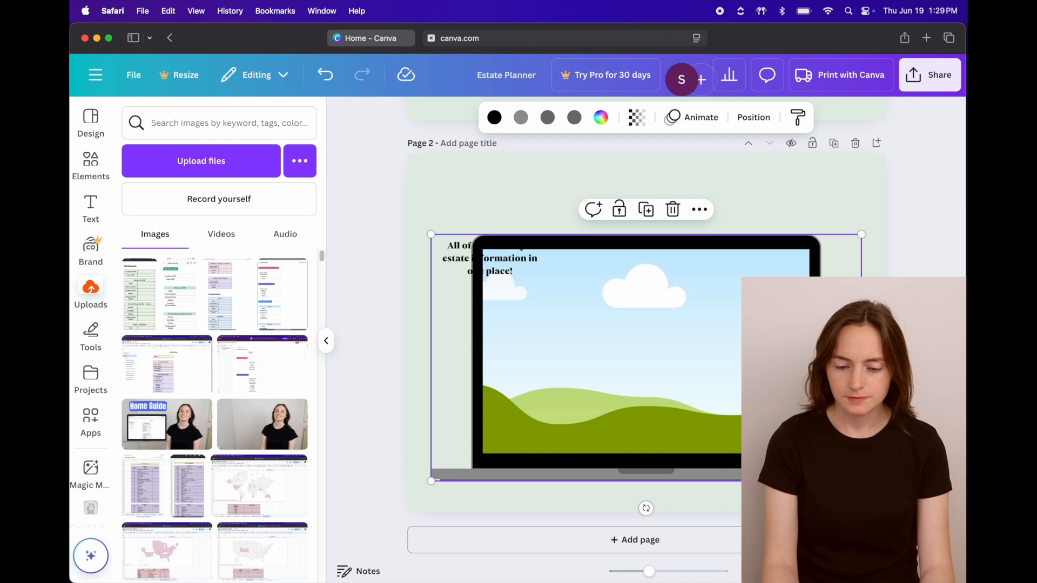
pyautogui.press('Delete')
pyautogui.click(497, 271)
pyautogui.moveTo(496, 271); pyautogui.dragTo(520, 252)
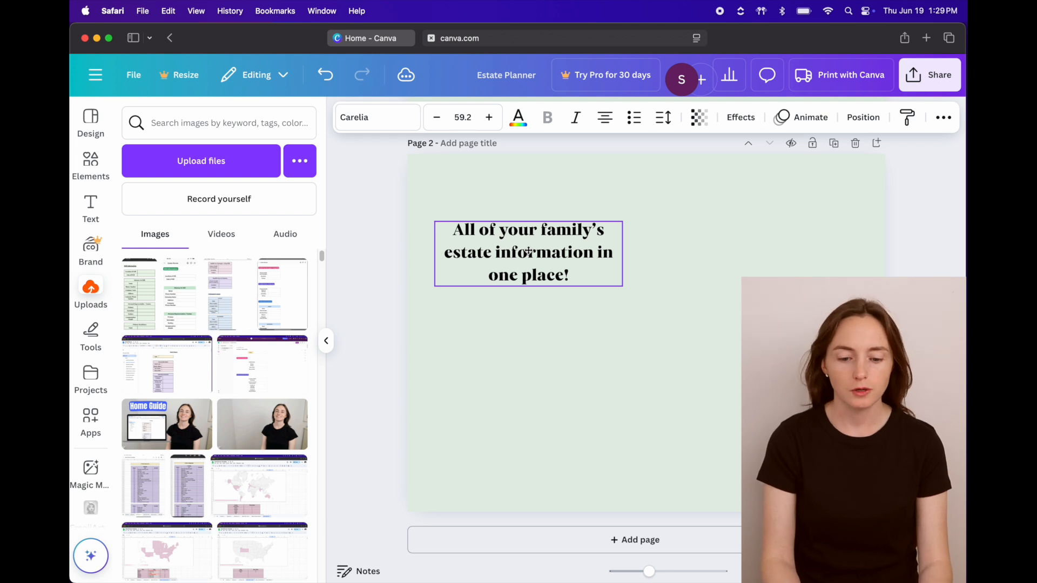
pyautogui.click(674, 318)
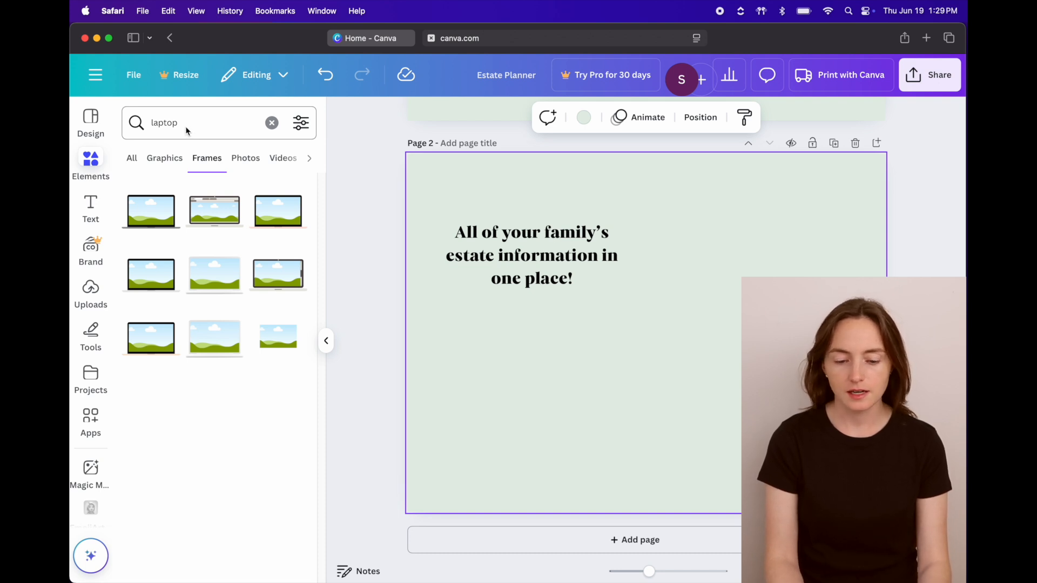
# - Search the elements for "desktop" frames and add the first black desktop monitor frame to page 2
pyautogui.click(272, 123)
pyautogui.write('de')
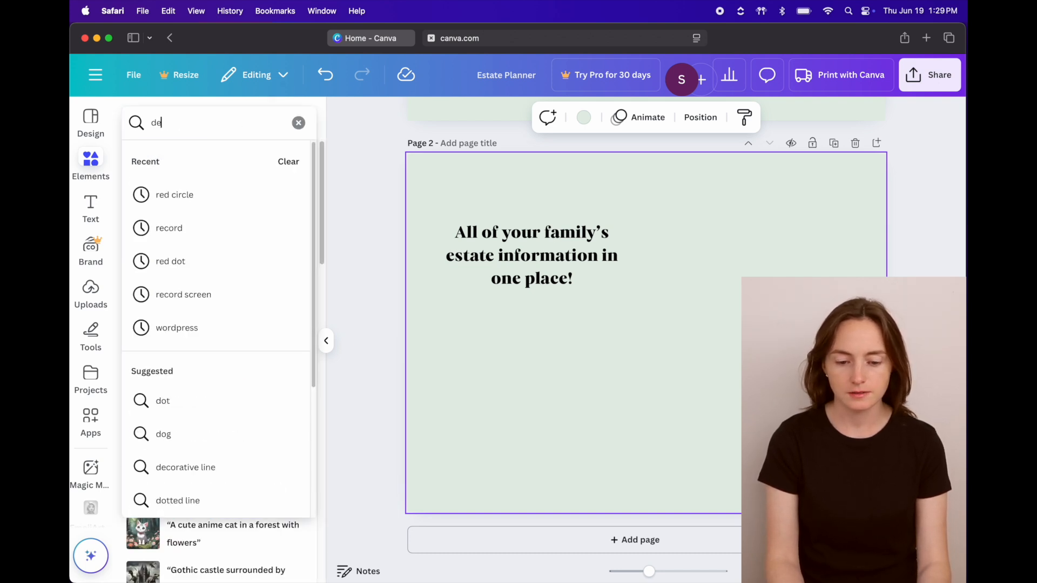
pyautogui.write('sktop')
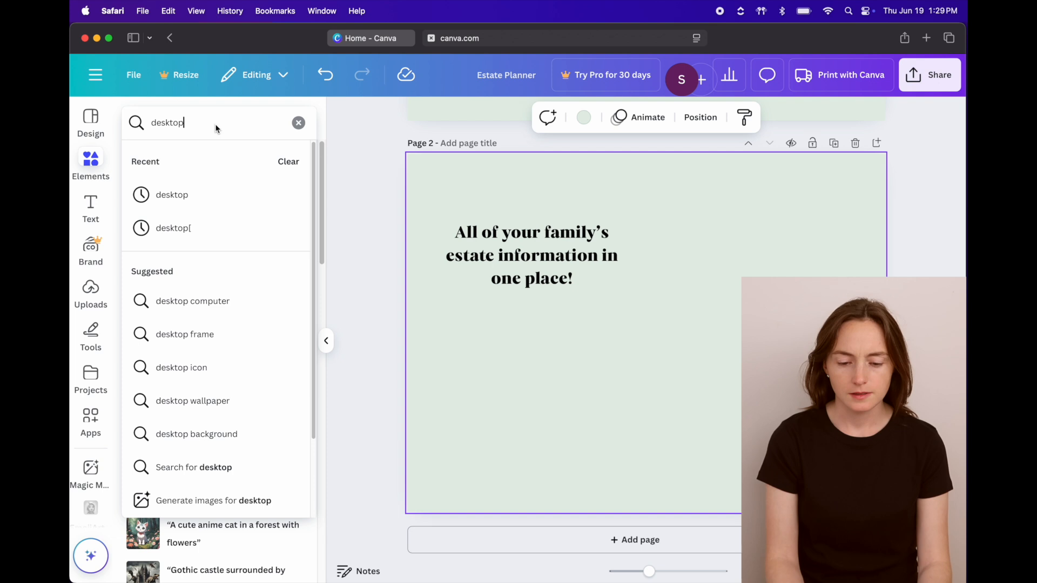
pyautogui.press('Return')
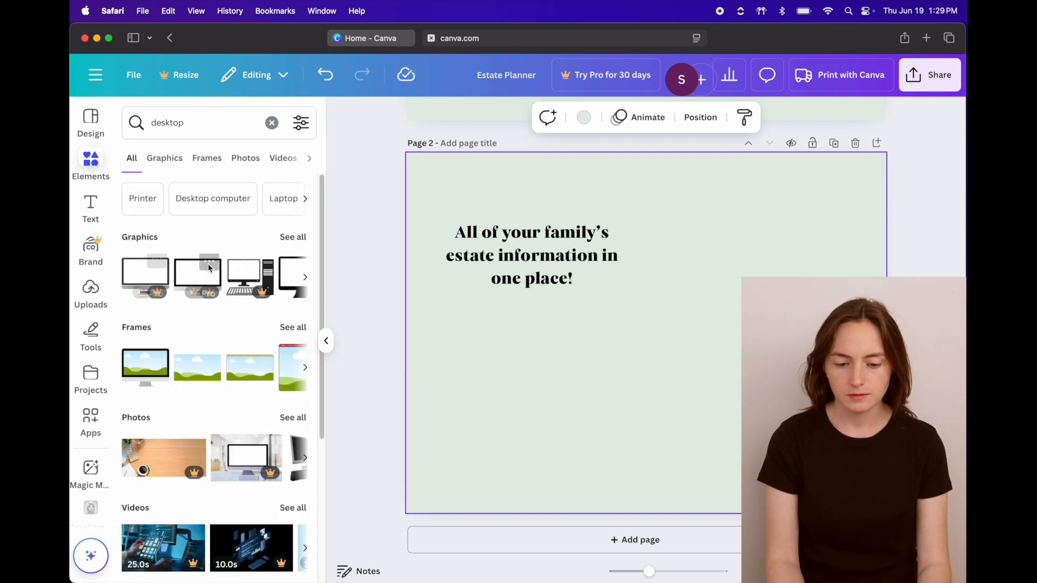
pyautogui.click(292, 329)
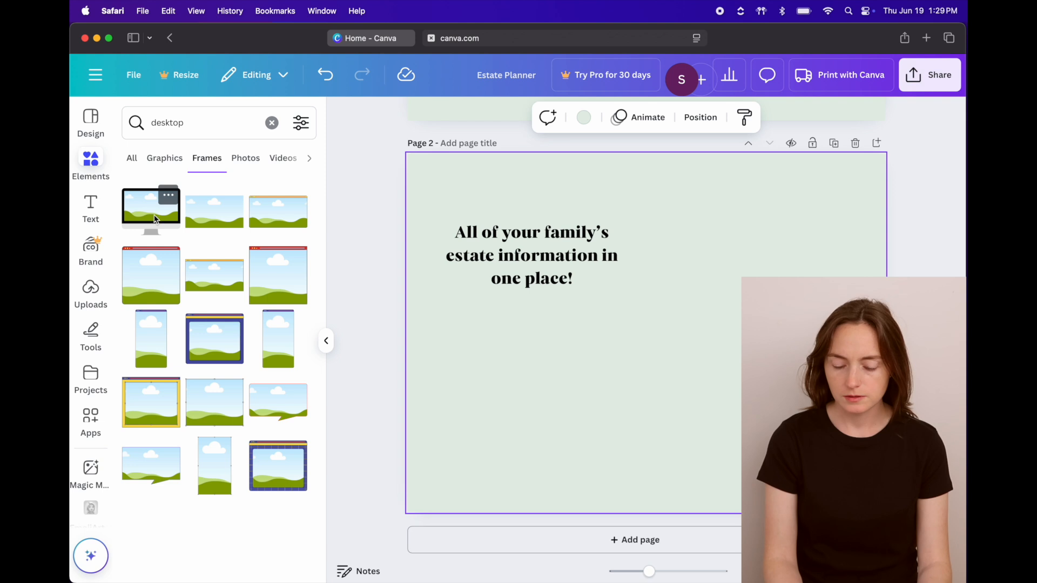
pyautogui.moveTo(154, 219); pyautogui.dragTo(805, 405)
# - Enlarge the monitor frame so it runs off the page's right and bottom edges, with its top-left corner beside the title
pyautogui.moveTo(682, 284); pyautogui.dragTo(449, 195)
pyautogui.moveTo(697, 260); pyautogui.dragTo(865, 326)
pyautogui.moveTo(664, 199); pyautogui.dragTo(528, 108)
pyautogui.moveTo(754, 319); pyautogui.dragTo(886, 412)
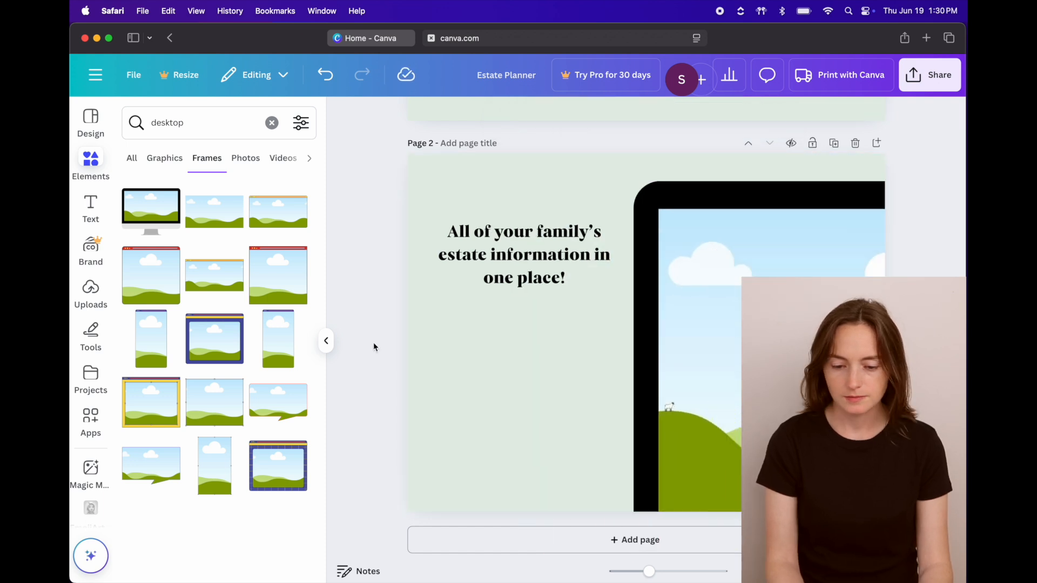
# - Fill the monitor frame with the uploaded Estate Planner document screenshot and enlarge it inside the frame to crop out the browser bars
pyautogui.click(91, 292)
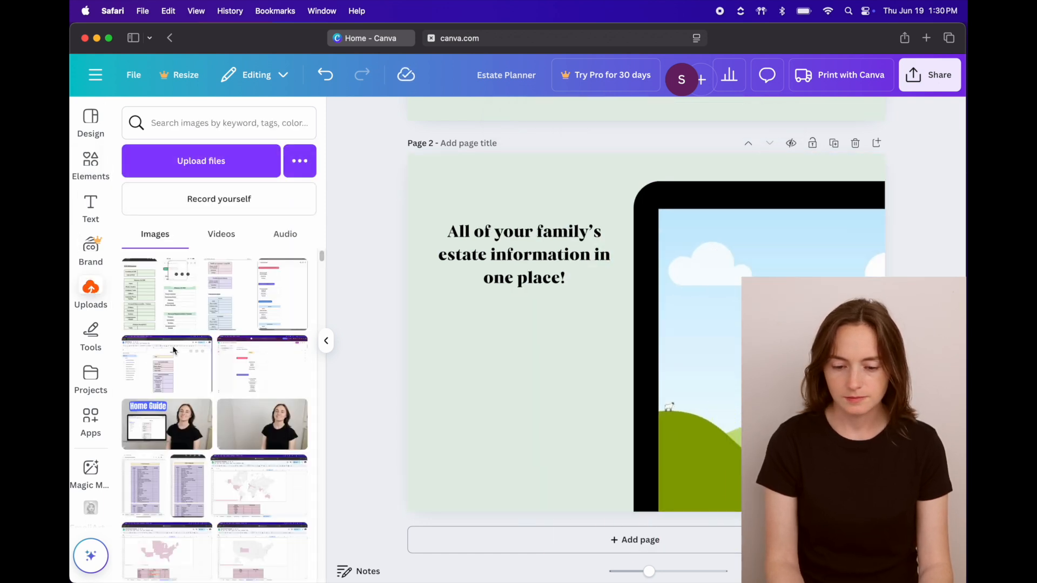
pyautogui.click(163, 375)
pyautogui.moveTo(606, 321); pyautogui.dragTo(767, 345)
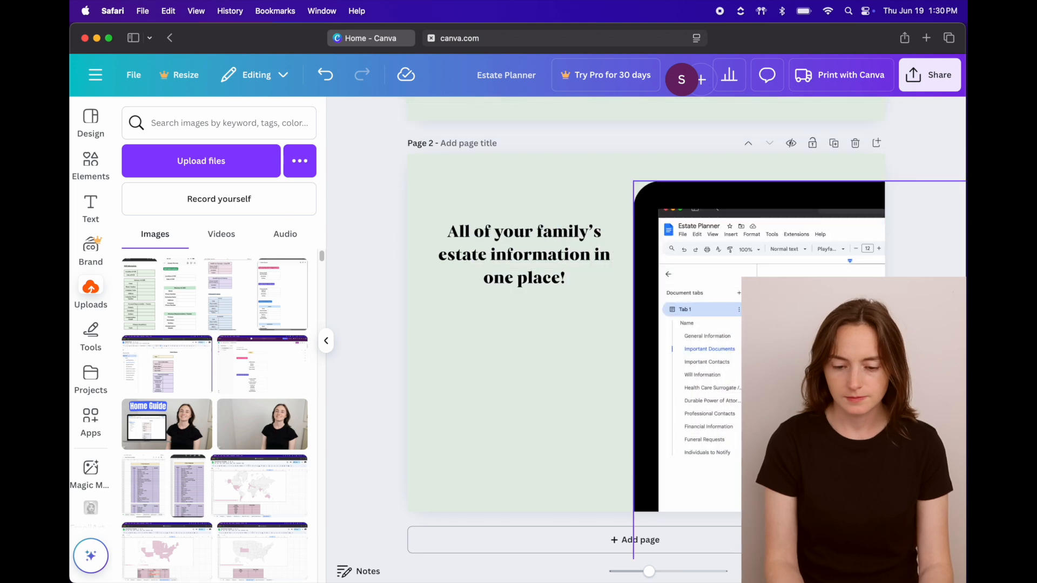
pyautogui.doubleClick(772, 348)
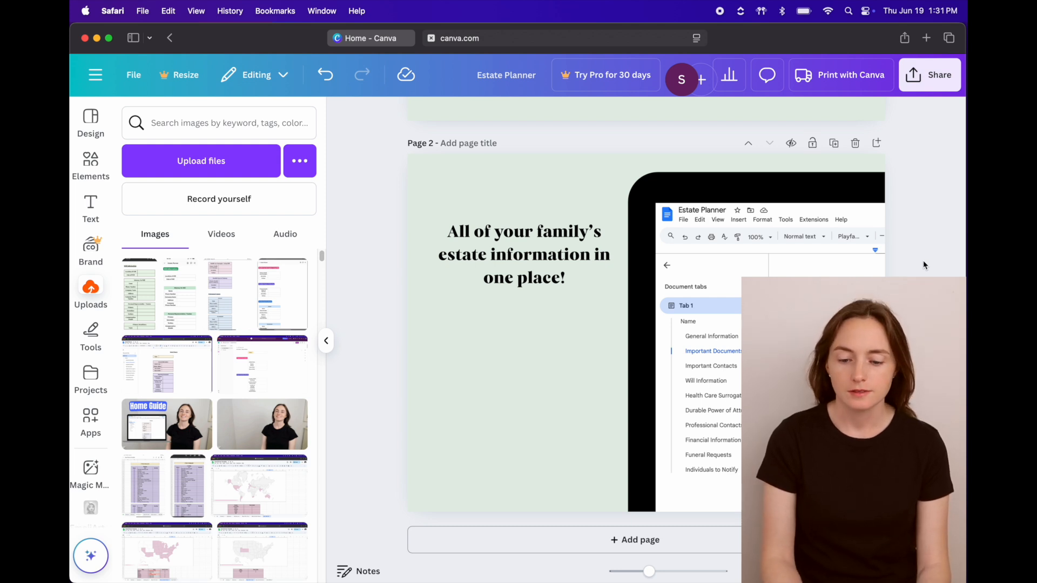
# - Duplicate page 2 and remove the document screenshot from the copy's monitor frame
pyautogui.click(835, 144)
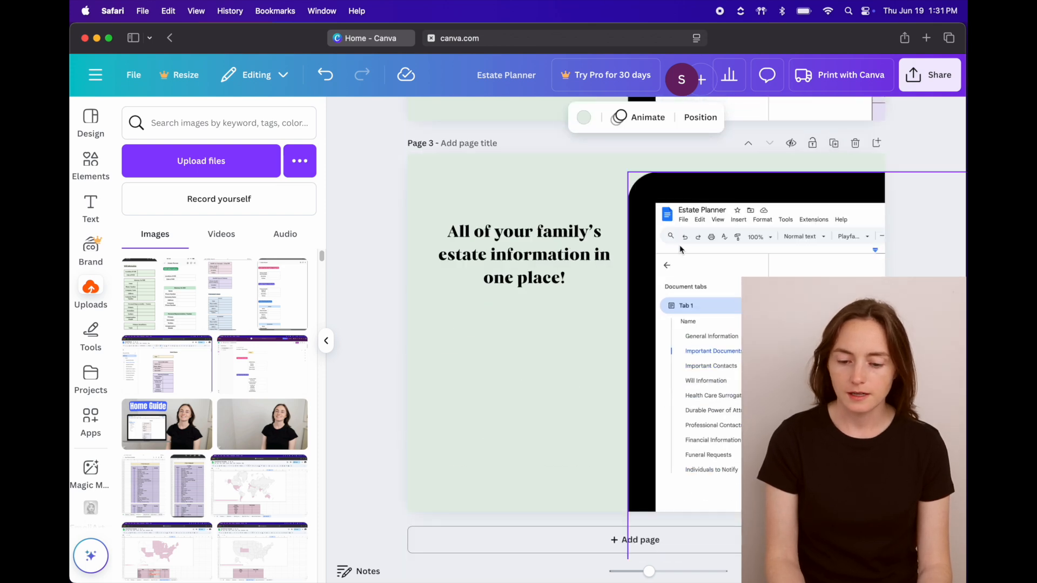
pyautogui.click(704, 194)
pyautogui.press('Delete')
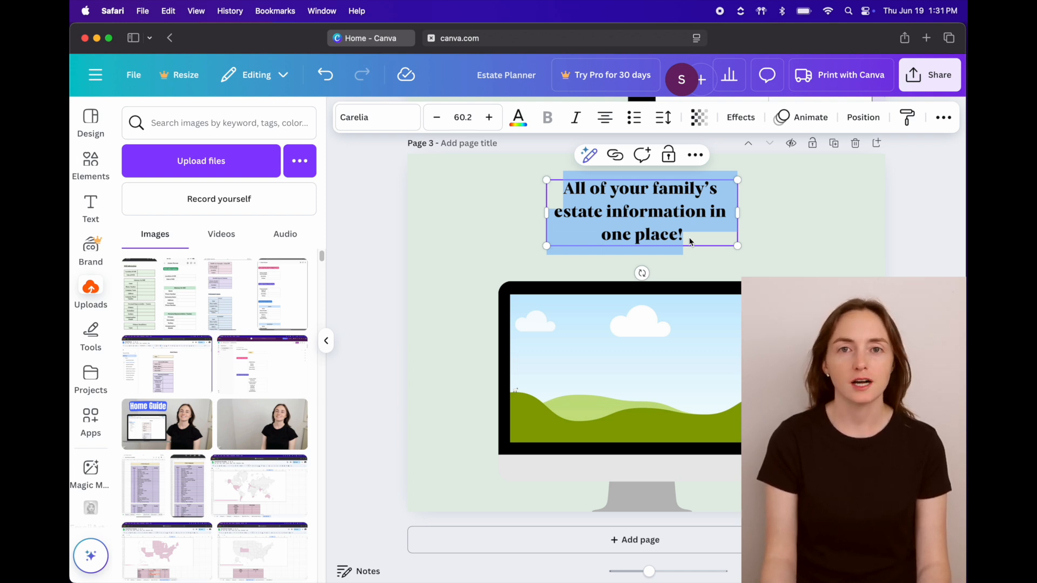
# - Replace the title on page 3 with "Access On All Devices" and enlarge it on one line above the smaller, centered monitor frame
pyautogui.write('A')
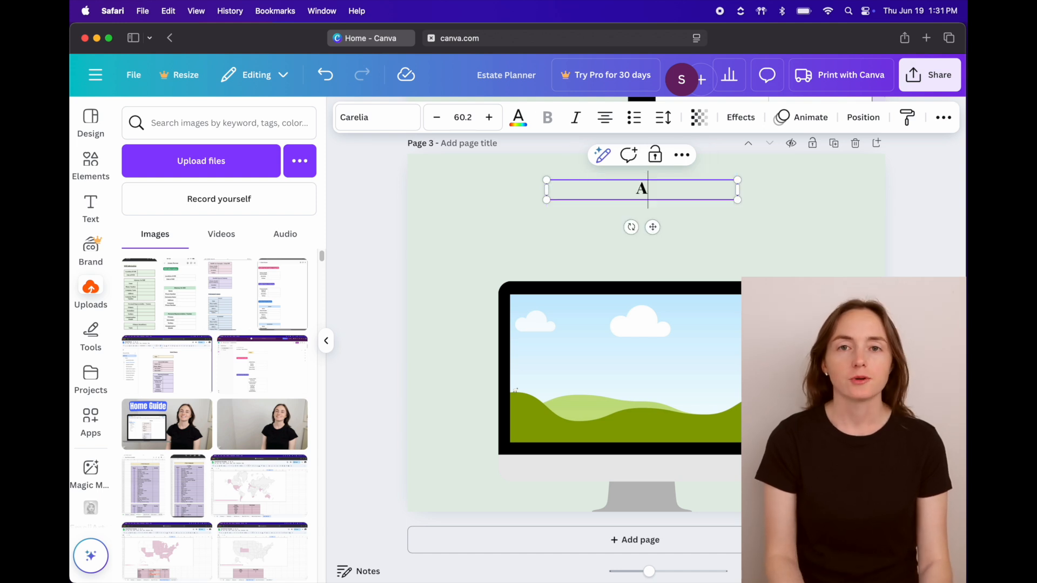
pyautogui.write('ccess')
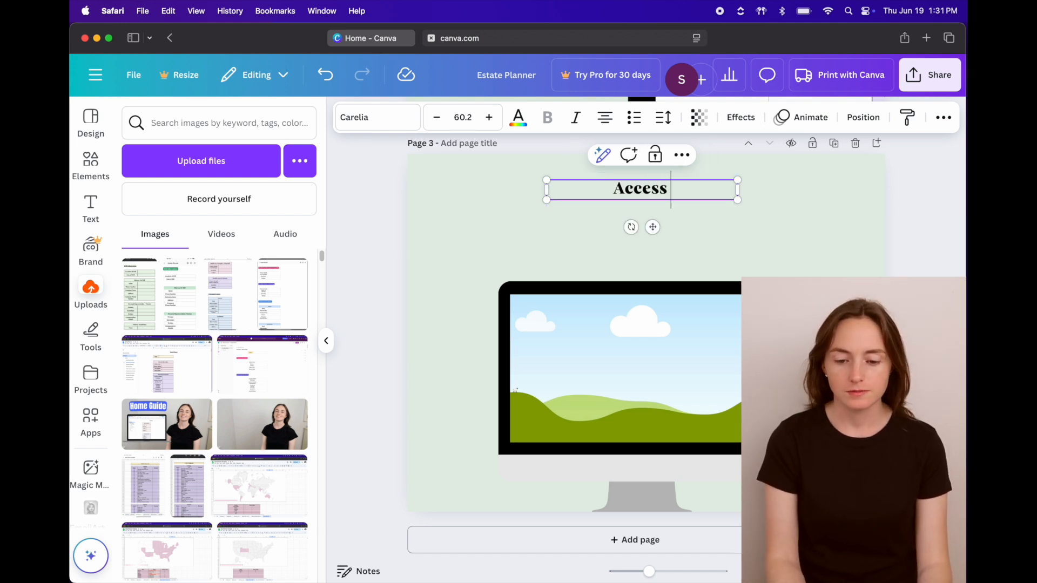
pyautogui.write(' On Al')
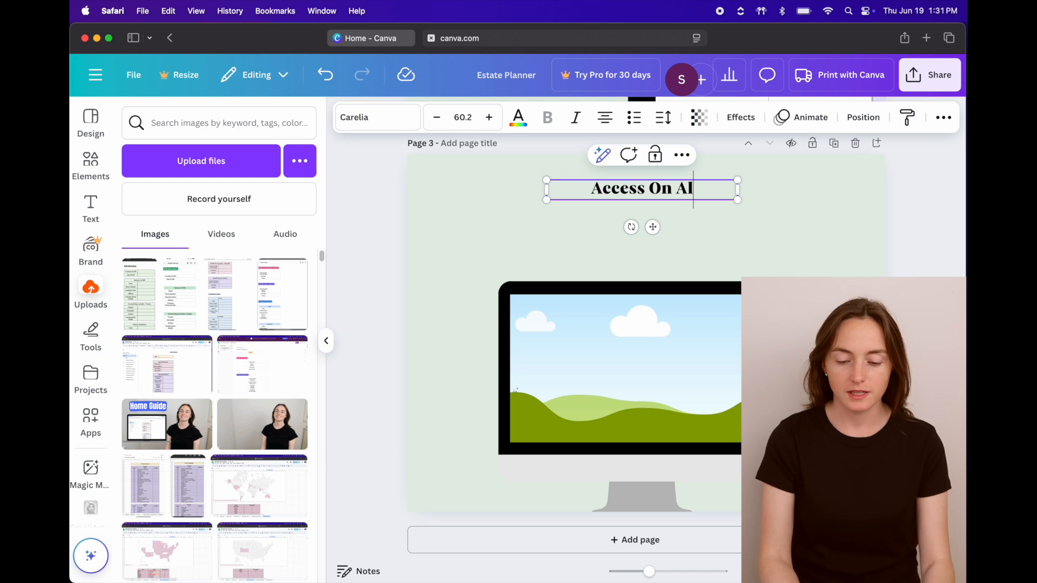
pyautogui.write('l Devices')
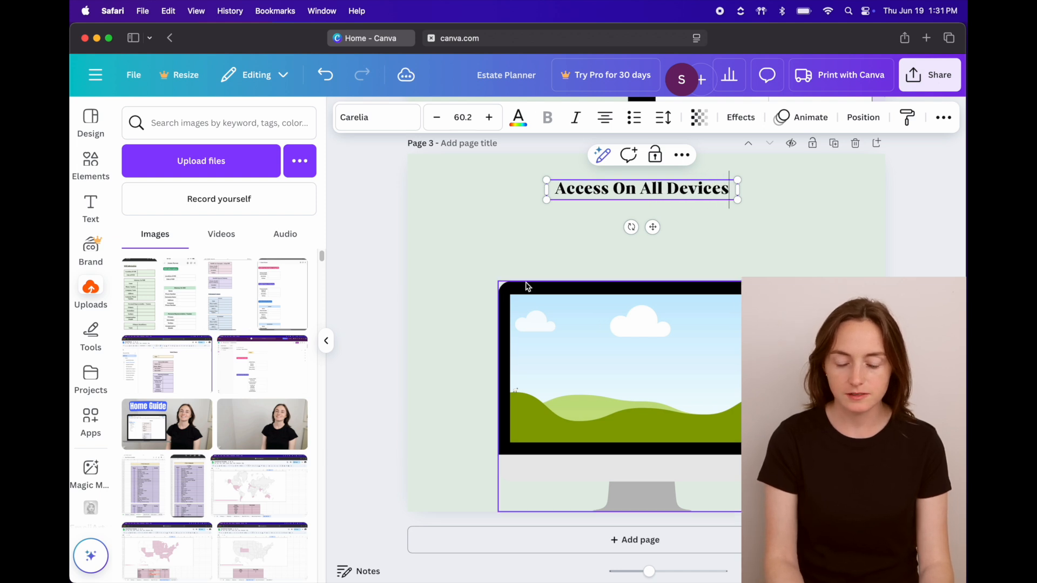
pyautogui.click(484, 282)
pyautogui.click(635, 187)
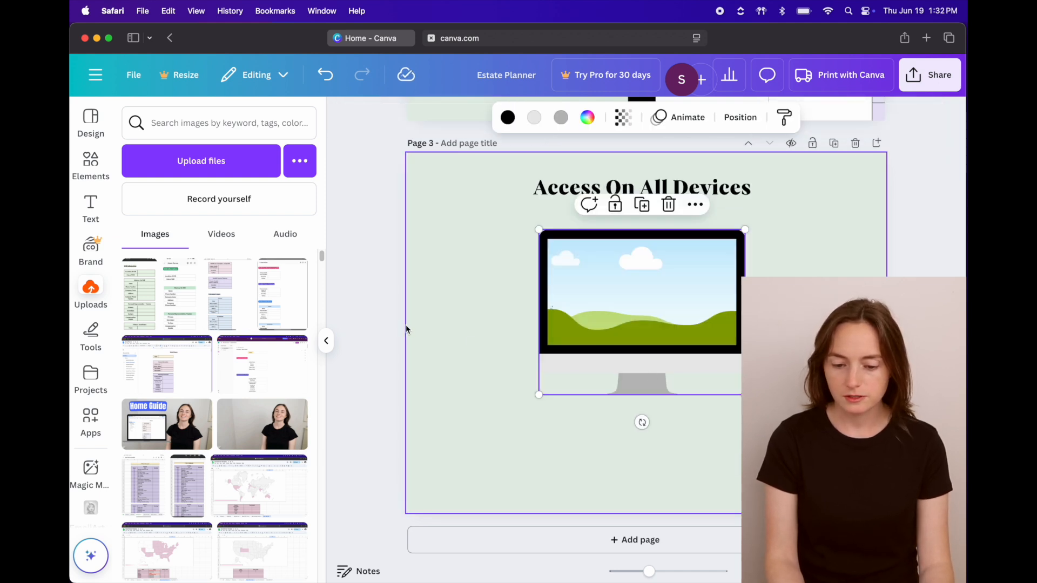
# - Fill page 3's monitor frame with the uploaded Estate Planner screenshot and enlarge it inside to hide the browser bars
pyautogui.moveTo(159, 377); pyautogui.dragTo(681, 306)
pyautogui.doubleClick(681, 306)
pyautogui.moveTo(779, 233); pyautogui.dragTo(802, 230)
pyautogui.click(369, 348)
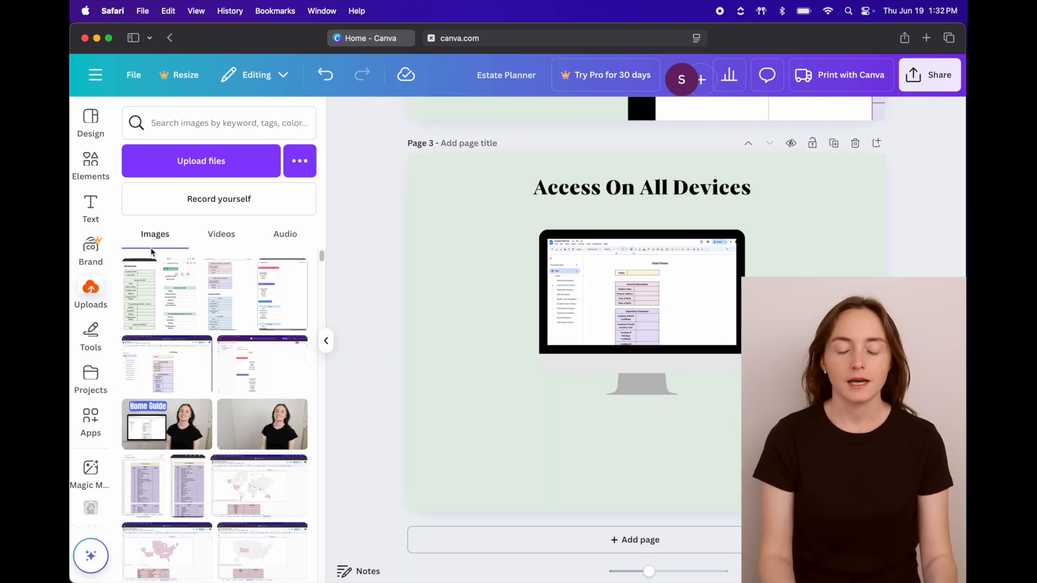
# - Add the recently used laptop frame to page 3, shrink it and place it overlapping the monitor's lower-left corner
pyautogui.click(91, 162)
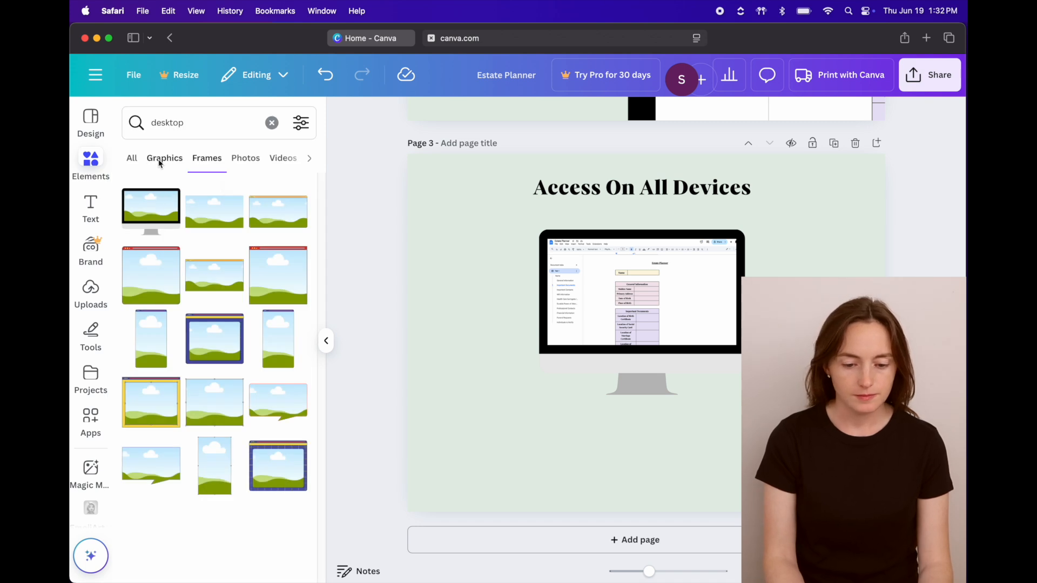
pyautogui.click(271, 123)
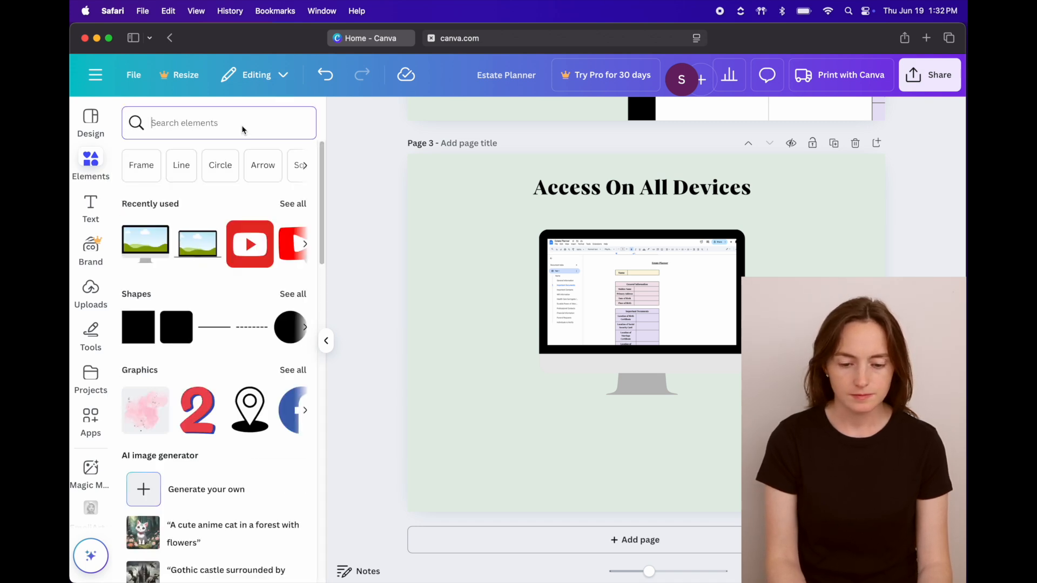
pyautogui.click(201, 256)
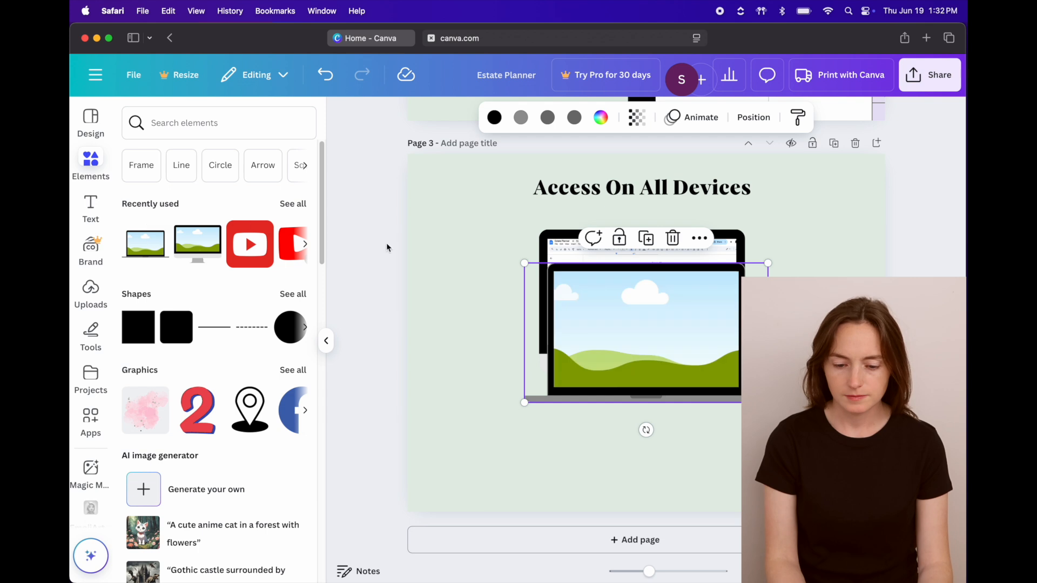
pyautogui.moveTo(666, 334); pyautogui.dragTo(580, 385)
pyautogui.moveTo(668, 446); pyautogui.dragTo(561, 392)
pyautogui.click(383, 375)
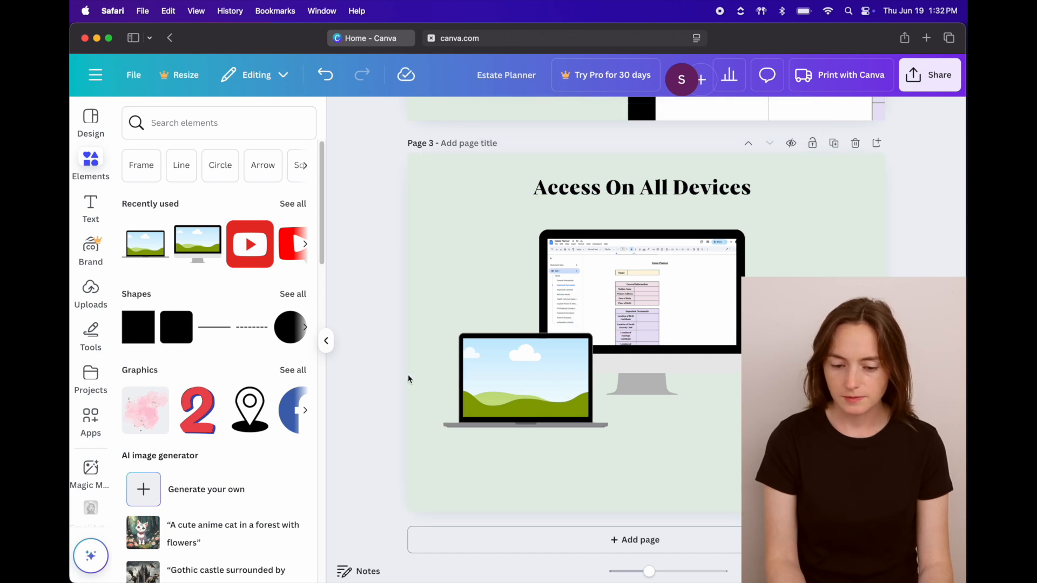
# - Fill the small laptop frame with the same Estate Planner screenshot and enlarge it inside to crop out the browser bars
pyautogui.click(91, 291)
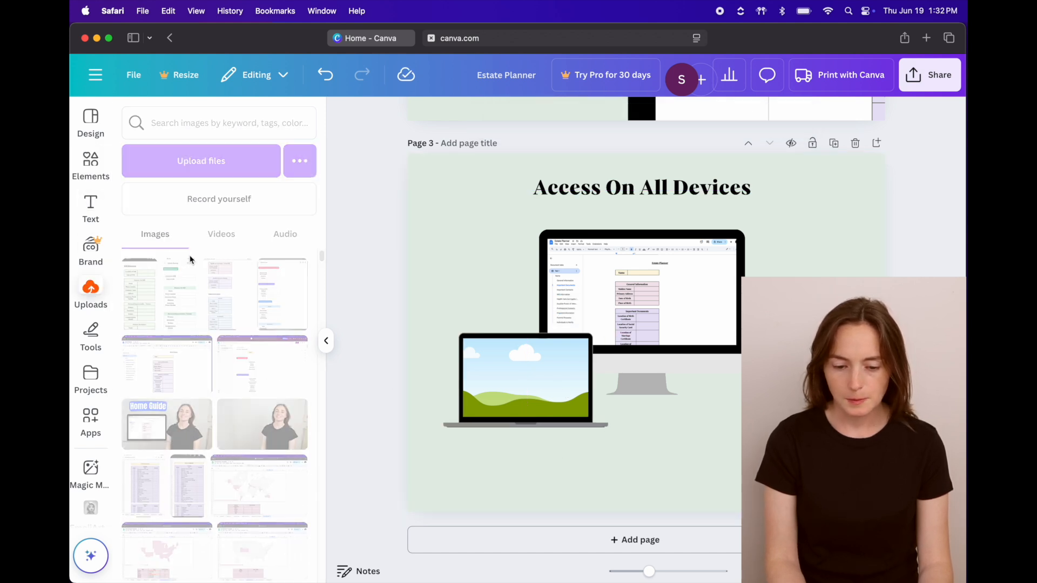
pyautogui.click(167, 369)
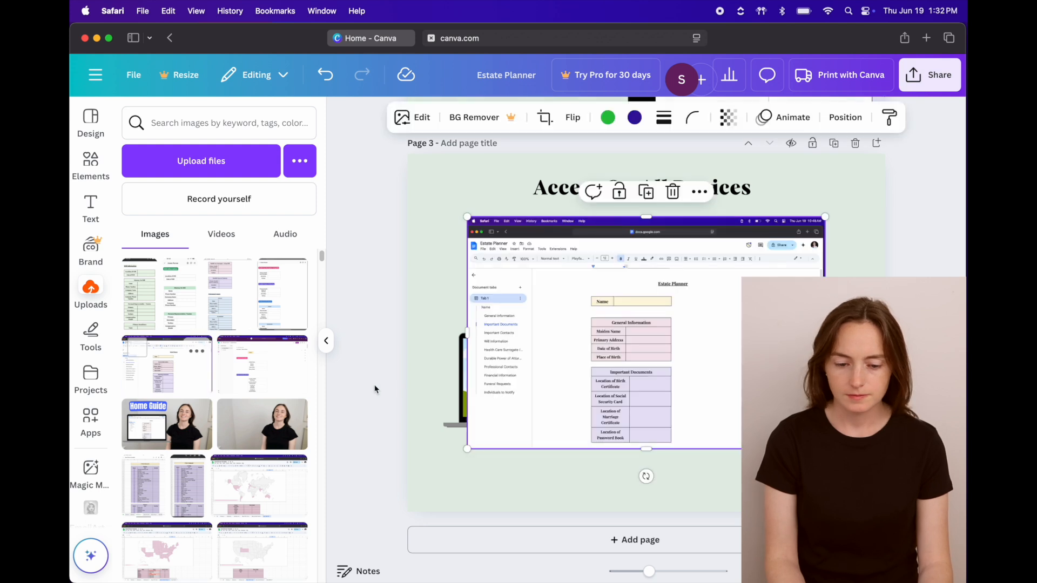
pyautogui.moveTo(621, 363); pyautogui.dragTo(556, 382)
pyautogui.doubleClick(557, 387)
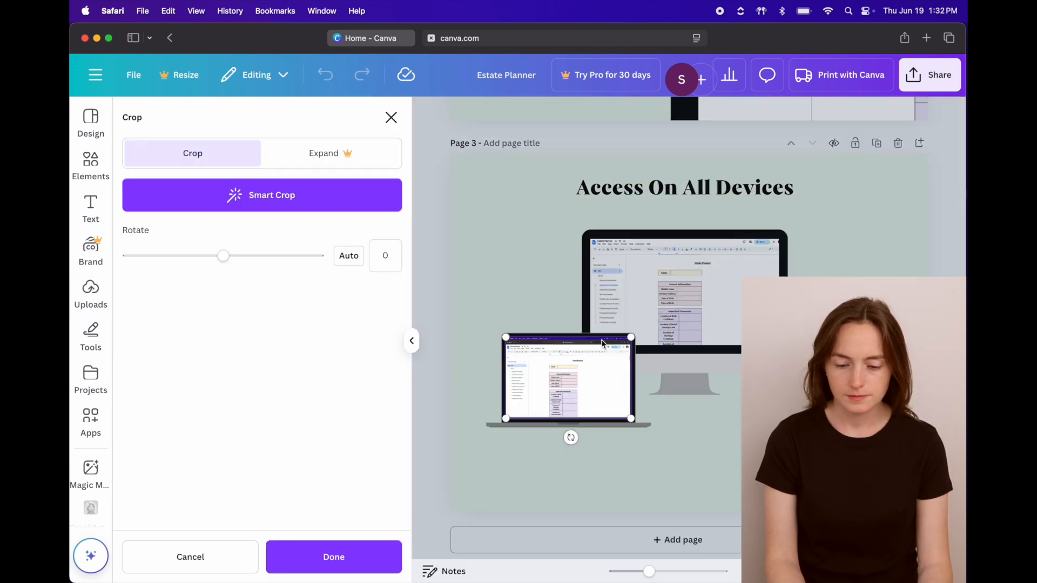
pyautogui.moveTo(634, 339)
pyautogui.mouseDown()
pyautogui.moveTo(660, 326)
pyautogui.moveTo(648, 342)
pyautogui.mouseUp()
pyautogui.press('Return')
pyautogui.press('Escape')
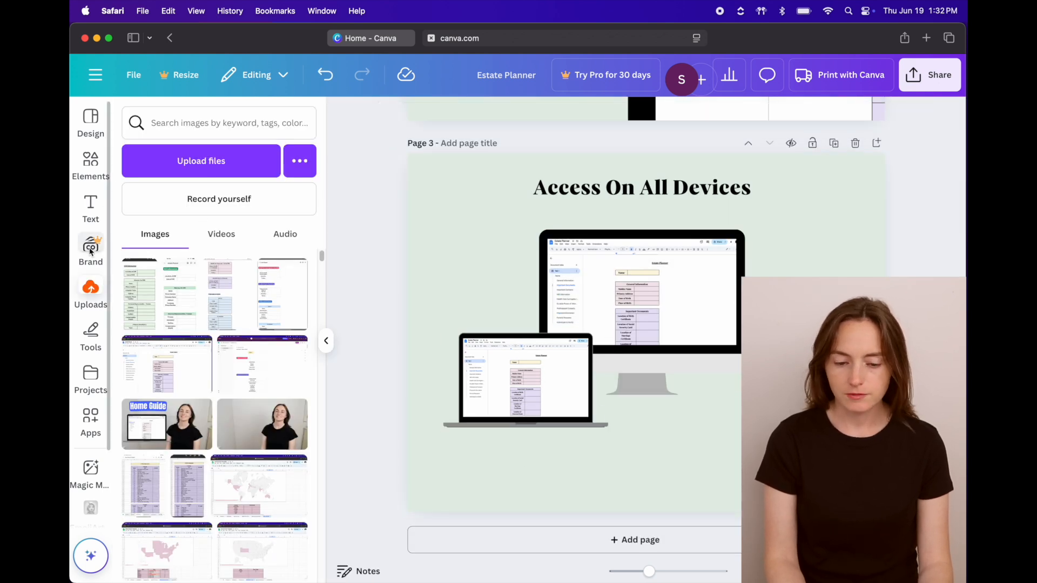
# - Search the elements for "phone" frames, add the notched phone frame to page 3, shrink it and place it below the monitor's lower-right corner
pyautogui.click(91, 162)
pyautogui.click(180, 125)
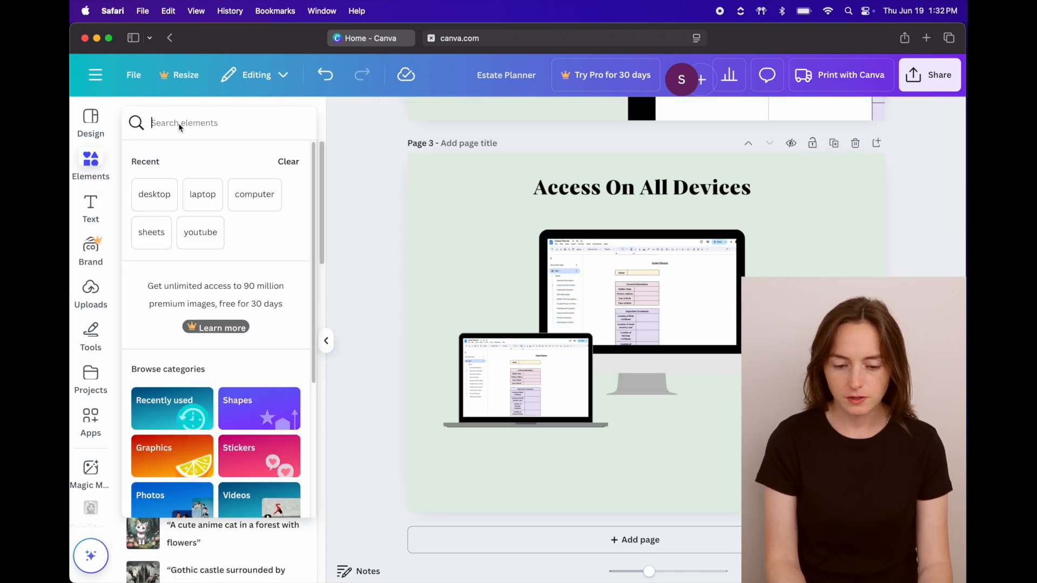
pyautogui.write('phone')
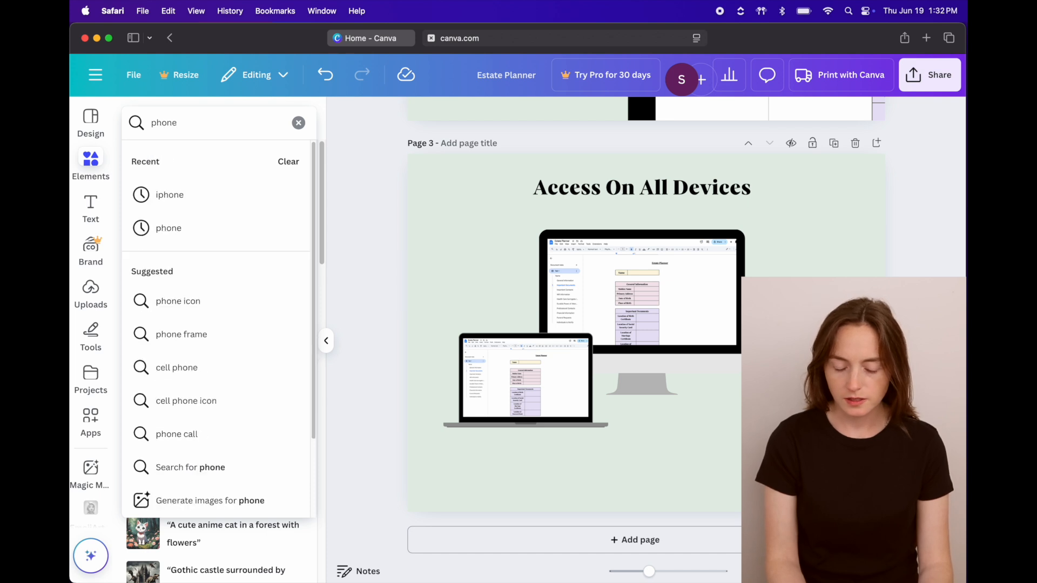
pyautogui.press('Return')
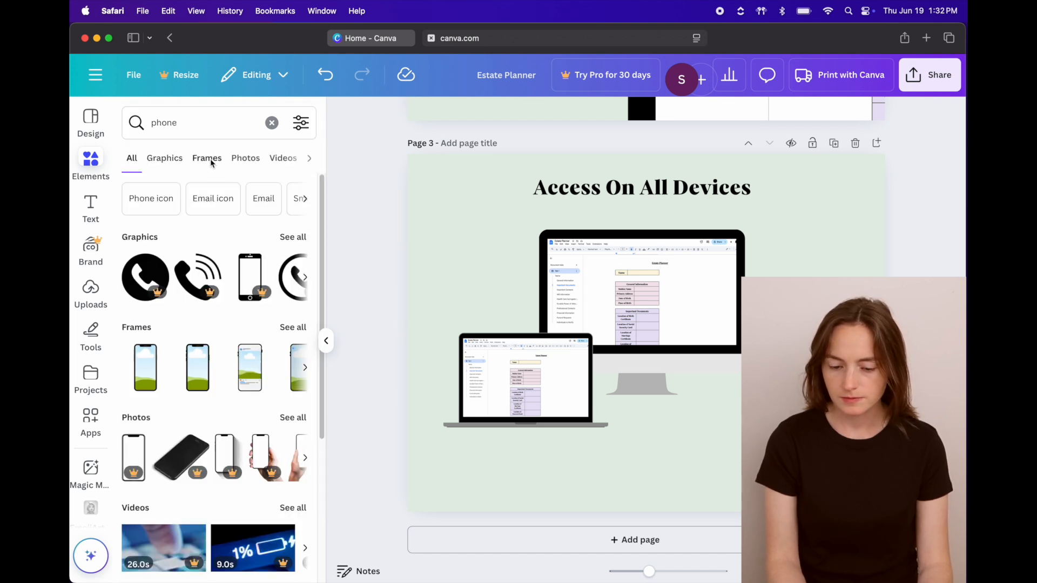
pyautogui.click(300, 331)
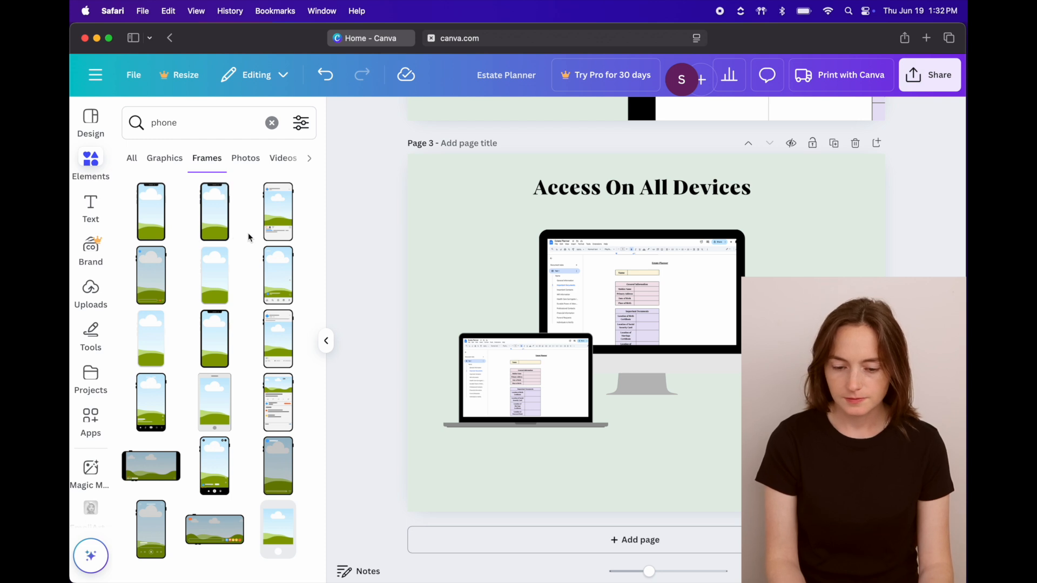
pyautogui.click(163, 189)
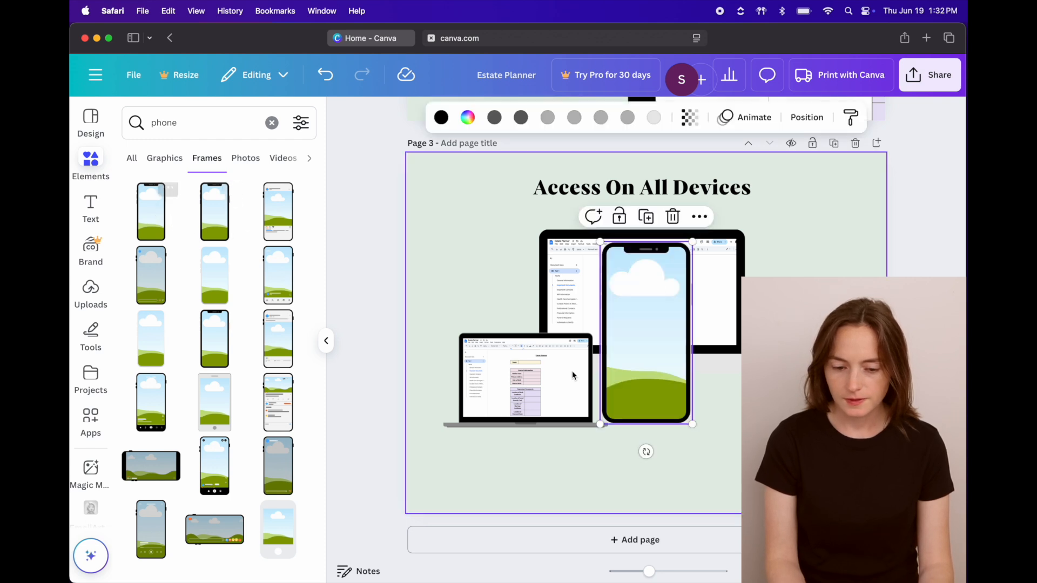
pyautogui.moveTo(600, 242); pyautogui.dragTo(645, 325)
pyautogui.moveTo(661, 378); pyautogui.dragTo(691, 399)
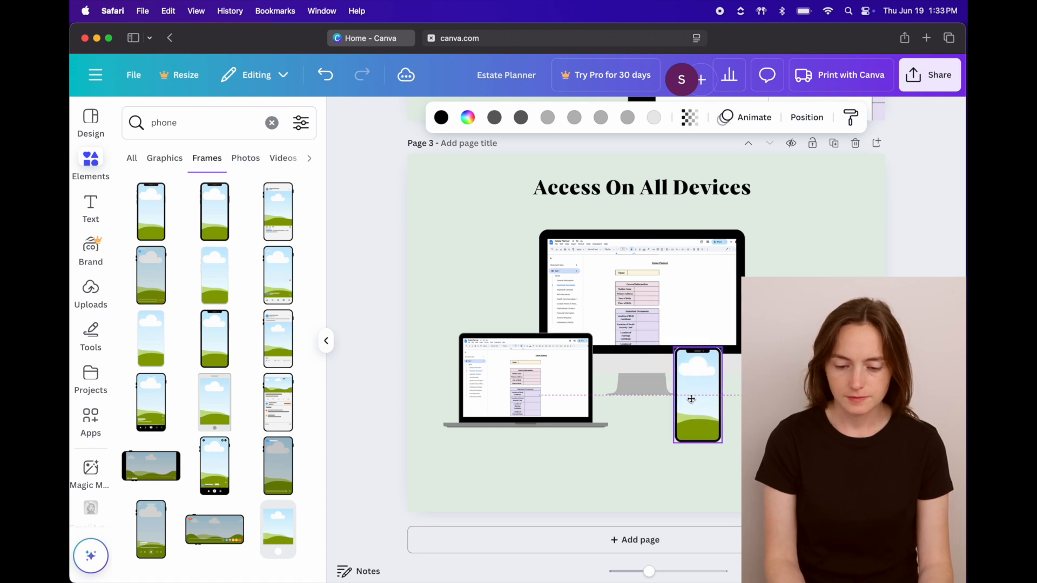
# - Fill page 3's phone frame with the uploaded green planner screenshot and adjust the image crop inside it
pyautogui.click(91, 294)
pyautogui.moveTo(145, 318); pyautogui.dragTo(683, 395)
pyautogui.click(700, 391)
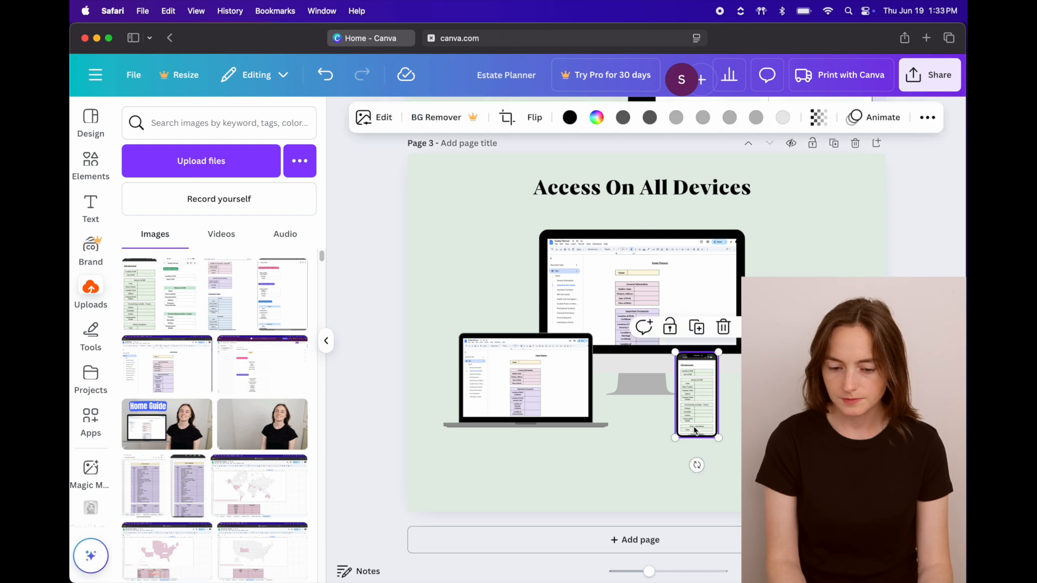
pyautogui.moveTo(675, 440); pyautogui.dragTo(724, 434)
pyautogui.doubleClick(697, 398)
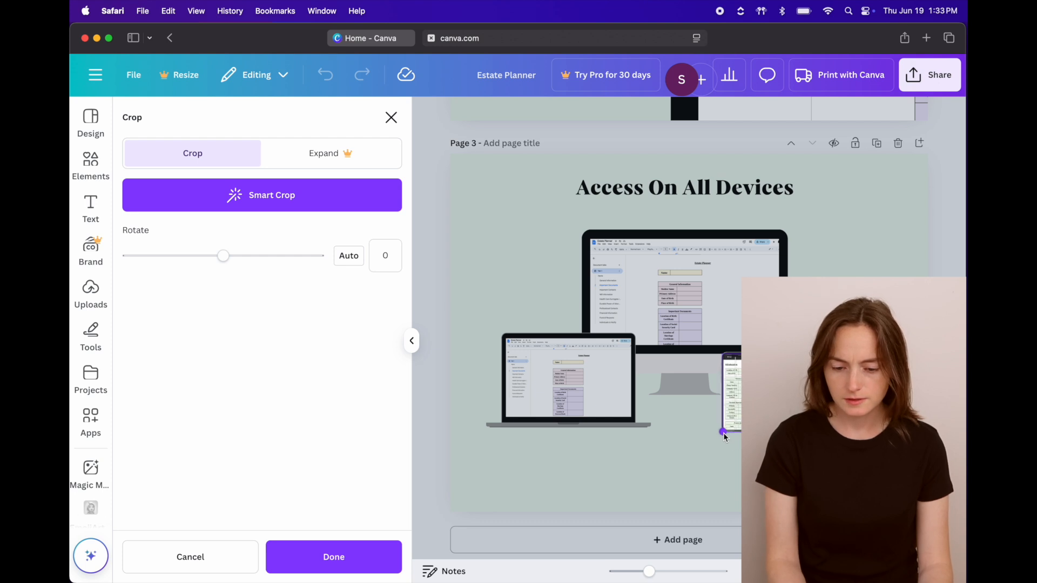
pyautogui.click(675, 465)
pyautogui.click(675, 464)
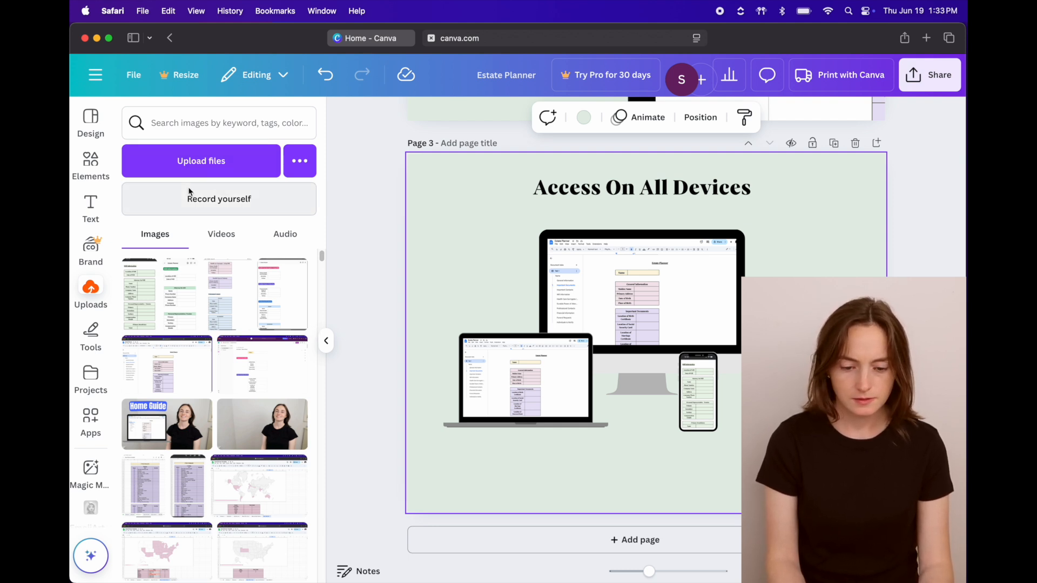
# - Search the elements for "tablet" frames, add the upright black tablet frame to page 3, shrink it and place it beside the phone
pyautogui.click(89, 177)
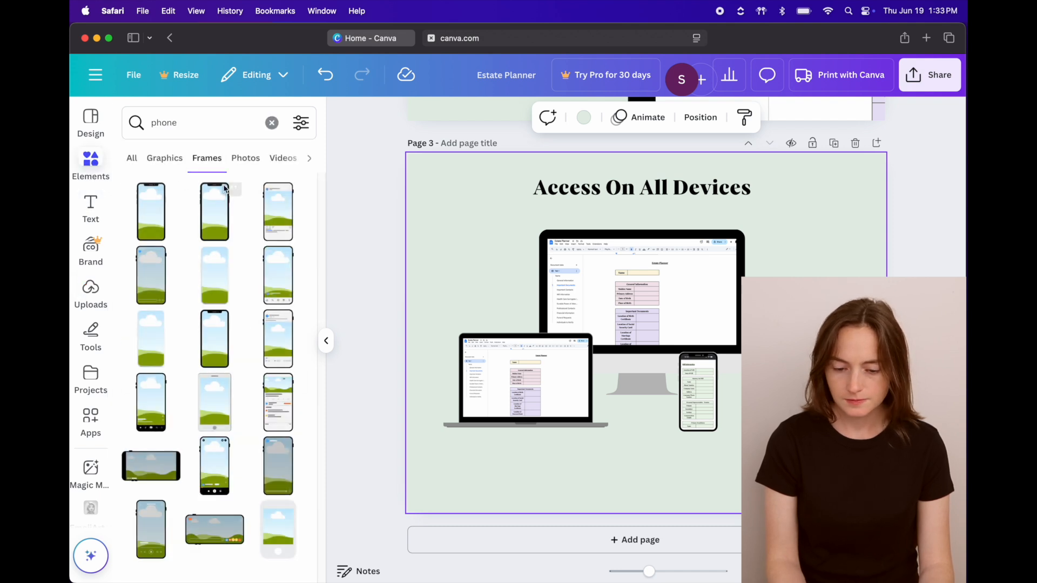
pyautogui.click(271, 122)
pyautogui.write('tablet')
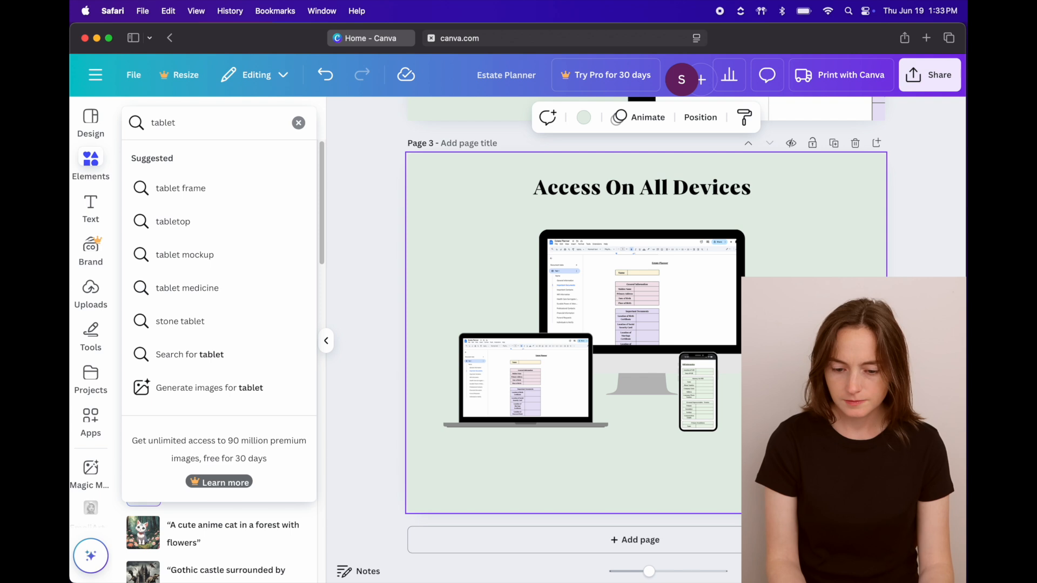
pyautogui.press('Return')
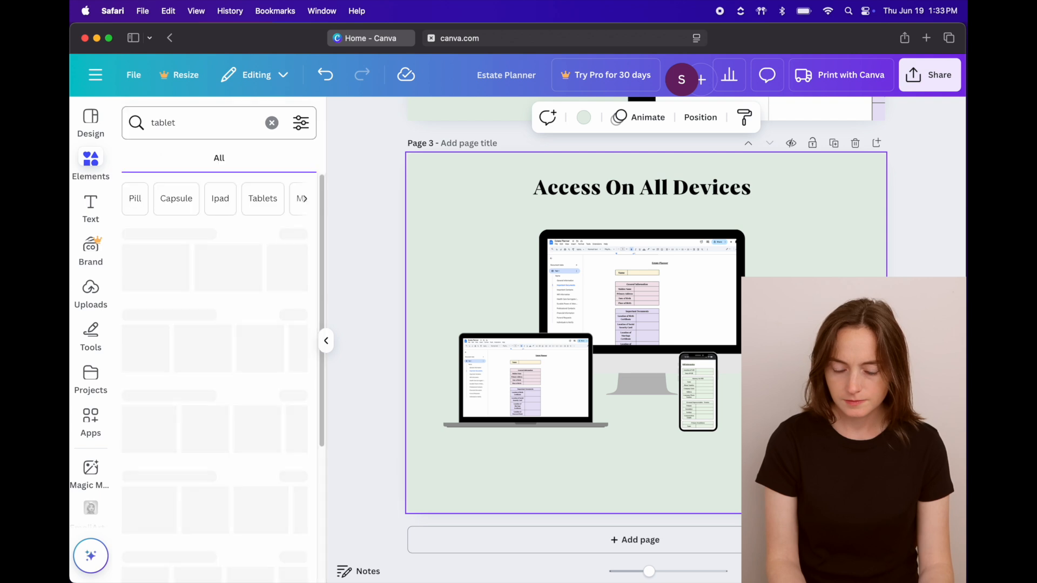
pyautogui.click(286, 329)
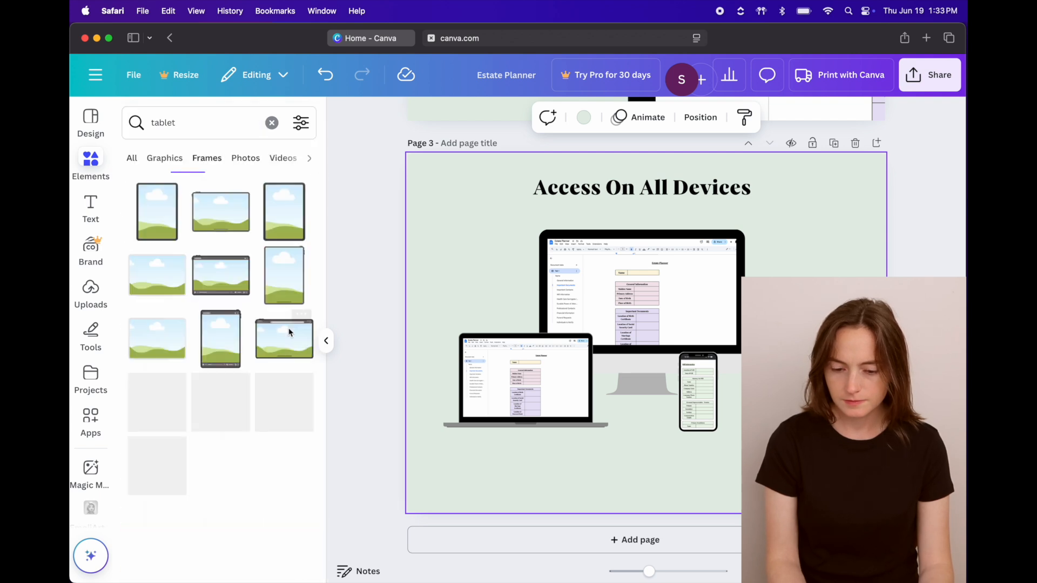
pyautogui.click(147, 226)
pyautogui.moveTo(660, 343); pyautogui.dragTo(816, 394)
pyautogui.moveTo(737, 295); pyautogui.dragTo(788, 364)
pyautogui.moveTo(814, 446); pyautogui.dragTo(765, 407)
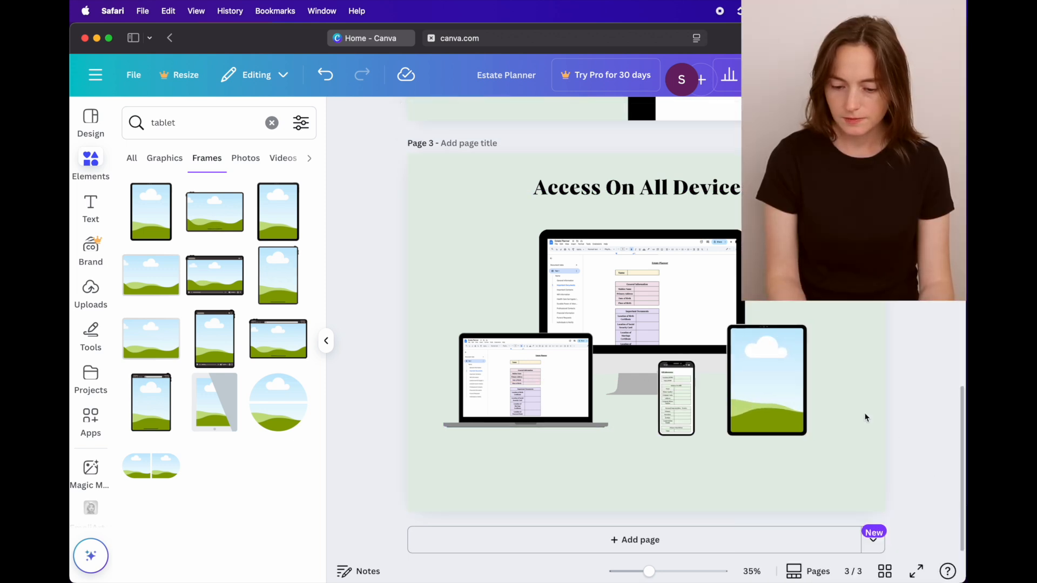
# - Fill the tablet frame with the uploaded pink, purple and blue planner screenshot and adjust the image inside it
pyautogui.click(92, 294)
pyautogui.click(269, 323)
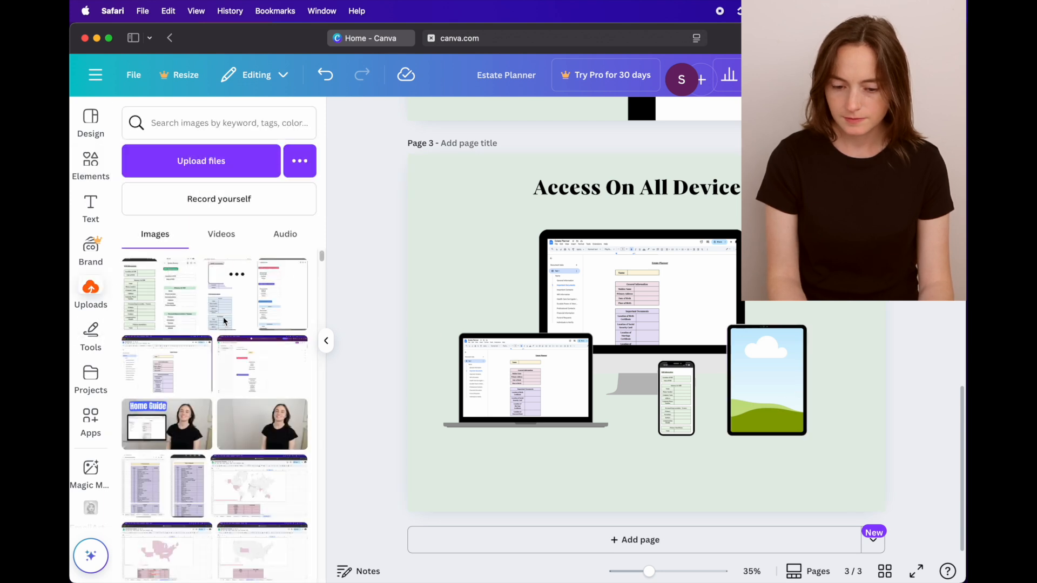
pyautogui.moveTo(651, 358); pyautogui.dragTo(770, 383)
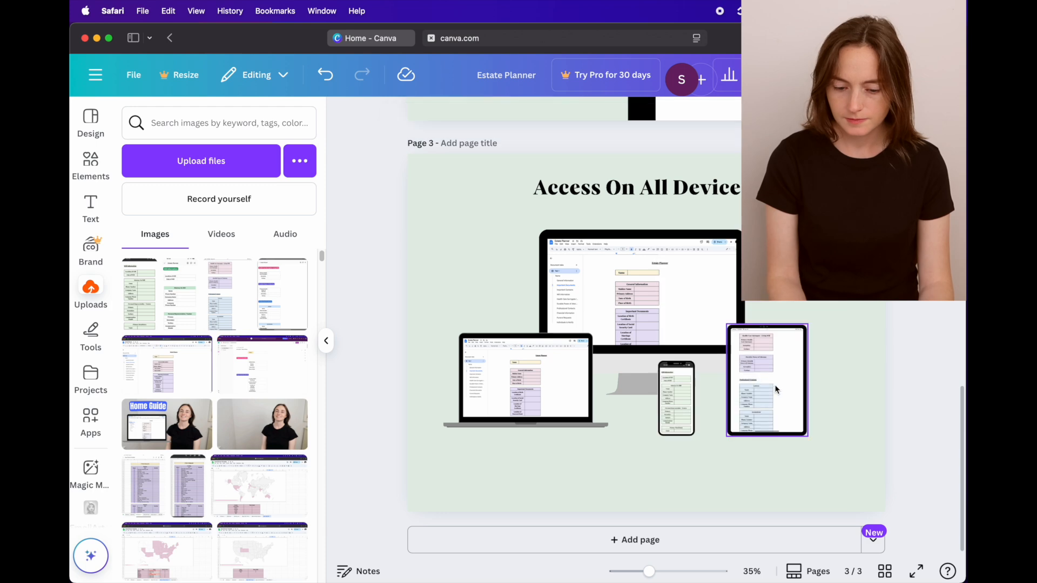
pyautogui.doubleClick(783, 387)
pyautogui.moveTo(846, 328); pyautogui.dragTo(852, 330)
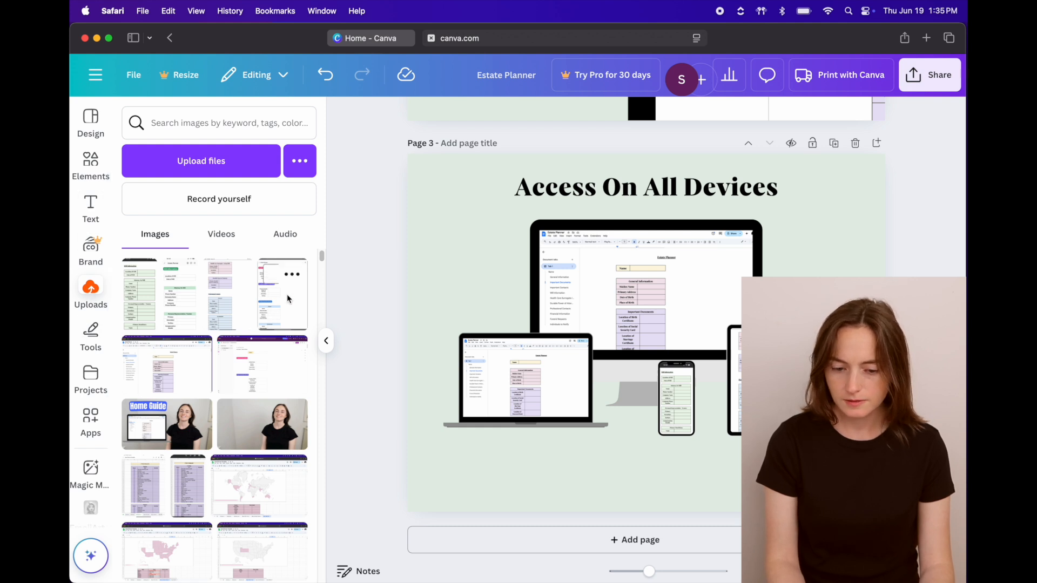
# - Add the uploaded Google Docs logo to page 3 above the laptop and tilt it slightly counterclockwise
pyautogui.moveTo(321, 260); pyautogui.dragTo(323, 277)
pyautogui.moveTo(213, 356); pyautogui.dragTo(451, 261)
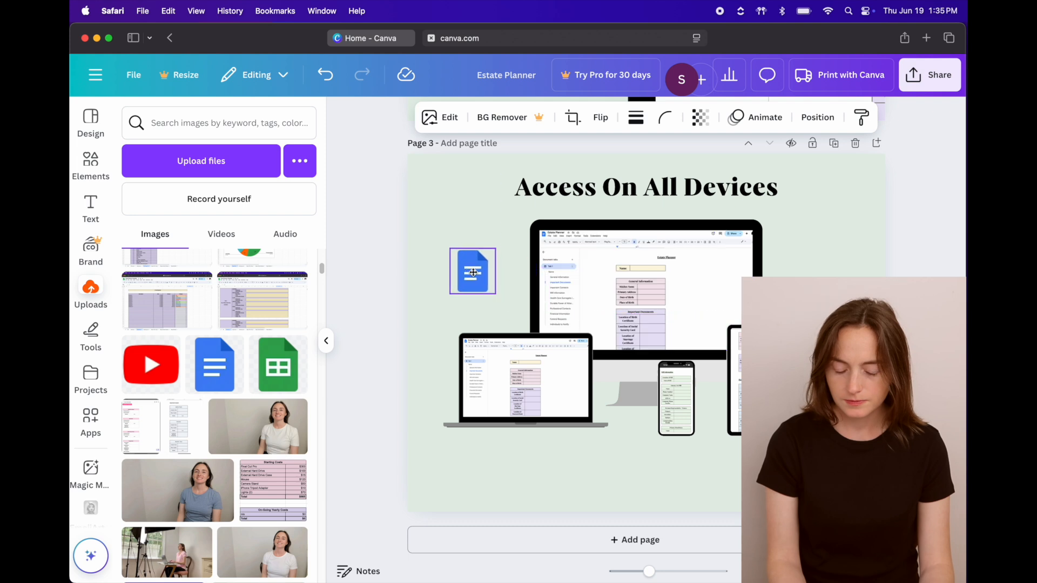
pyautogui.moveTo(475, 317); pyautogui.dragTo(480, 322)
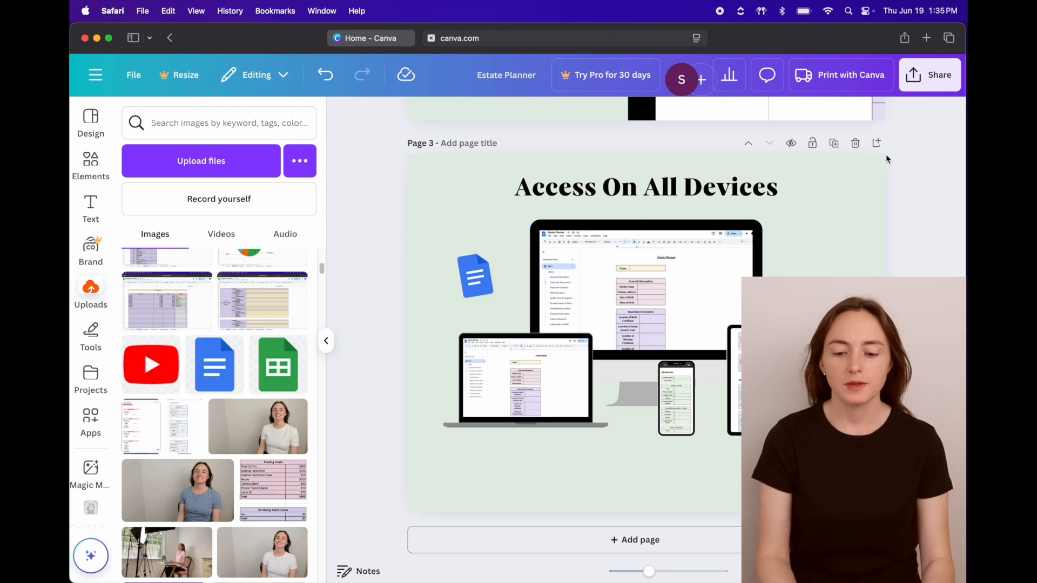
# - Duplicate page 3 and replace the copy's title with "Have it with you everywhere you go!"
pyautogui.click(835, 147)
pyautogui.doubleClick(699, 199)
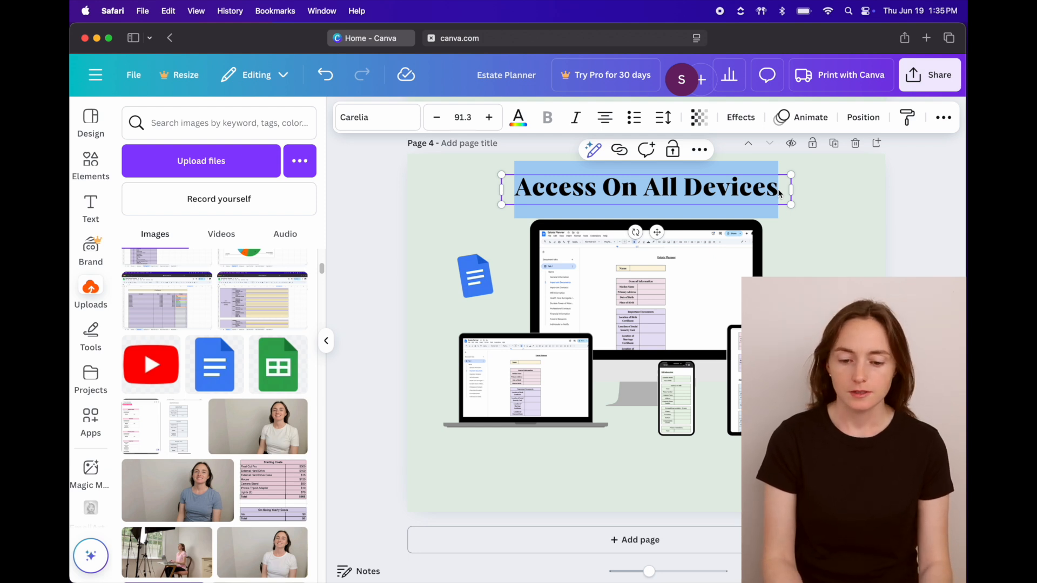
pyautogui.write('Ha')
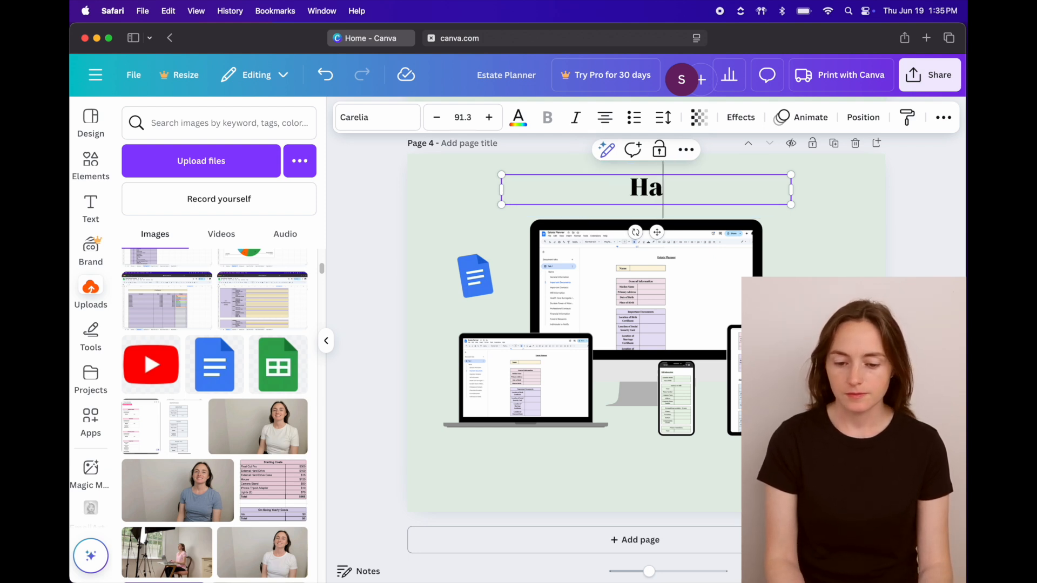
pyautogui.write('ve it with you every')
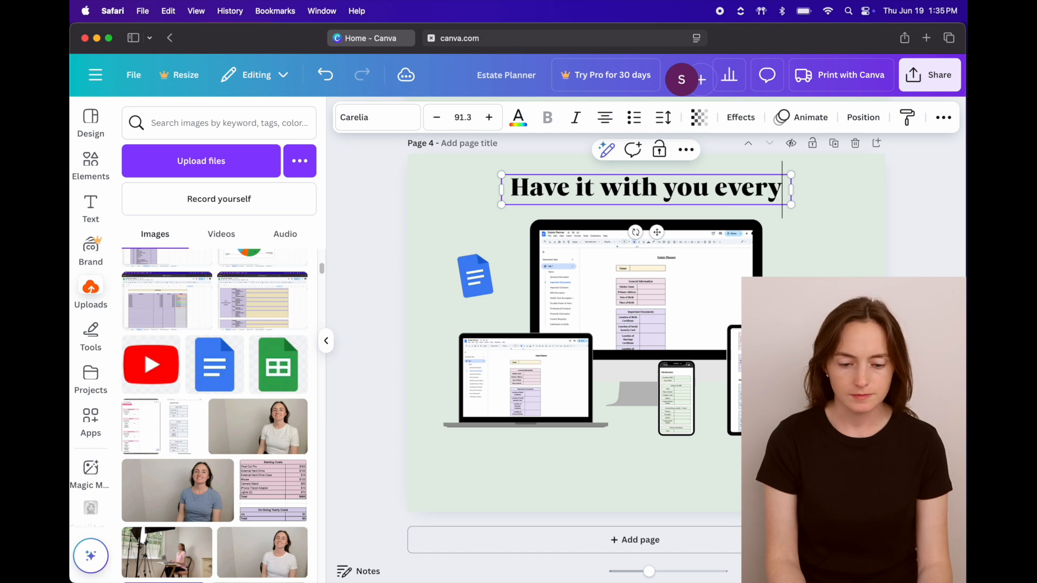
pyautogui.write('where you go!')
# - Delete the tablet, monitor, Google Docs logo and laptop from page 4, keeping only the title and phone
pyautogui.click(768, 380)
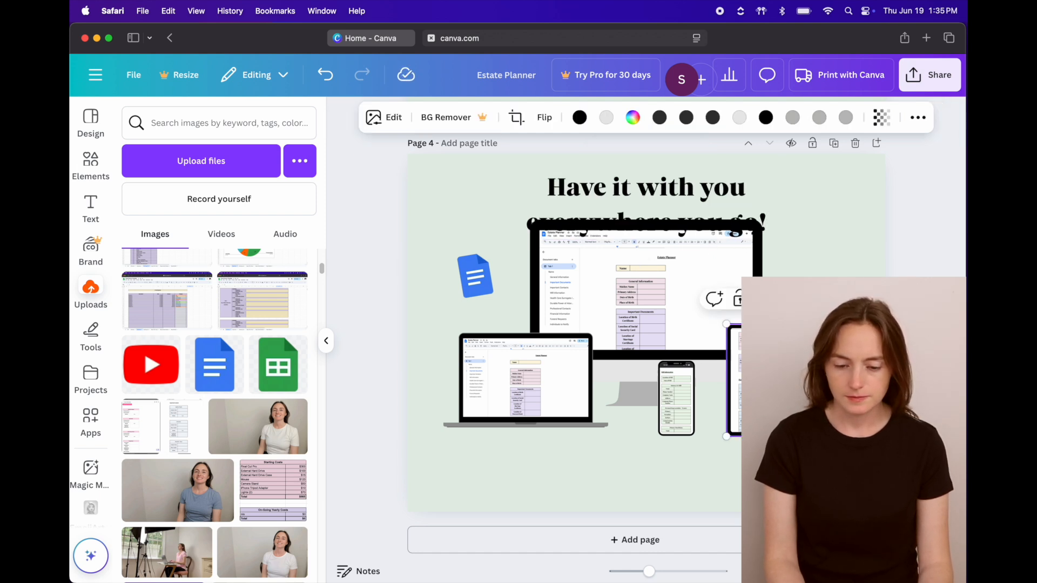
pyautogui.press('Delete')
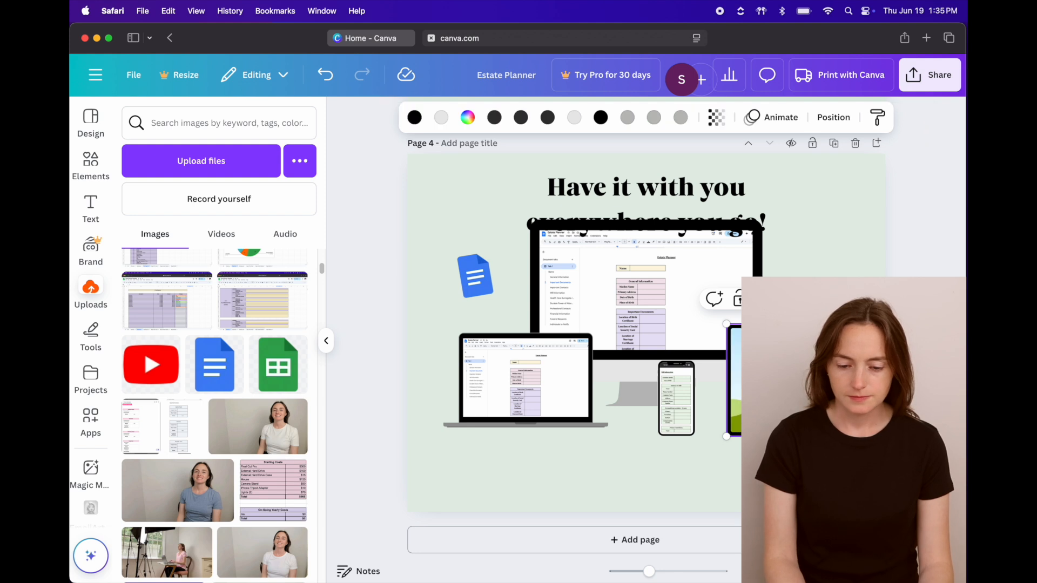
pyautogui.press('Delete')
pyautogui.click(710, 359)
pyautogui.press('Delete')
pyautogui.press('Delete')
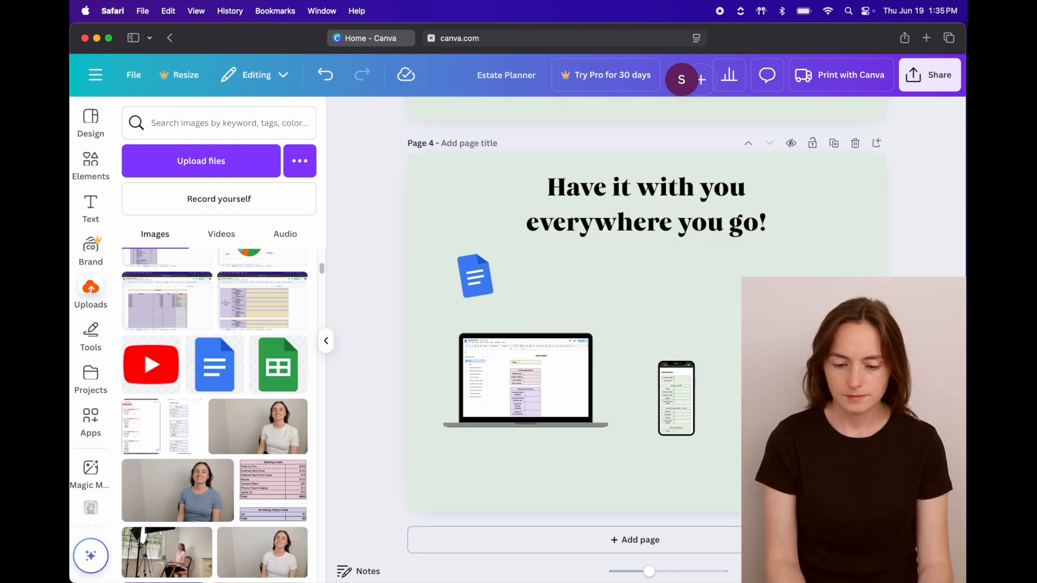
pyautogui.click(477, 283)
pyautogui.press('Delete')
pyautogui.click(518, 377)
pyautogui.press('Delete')
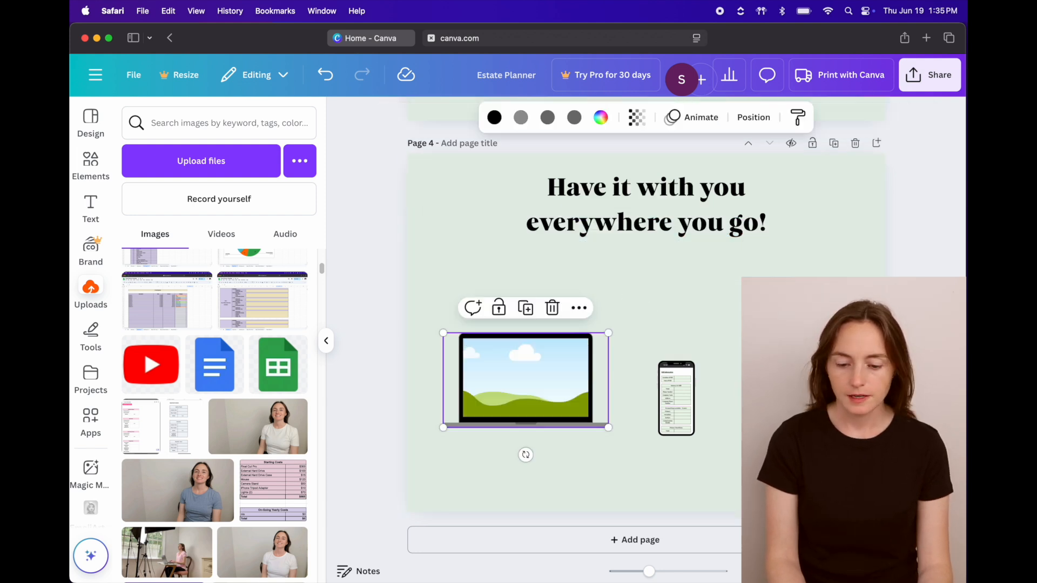
pyautogui.press('Delete')
# - Enlarge the phone mockup to fill most of page 4's left half, and shrink the title and place it to the phone's right
pyautogui.moveTo(676, 398); pyautogui.dragTo(463, 381)
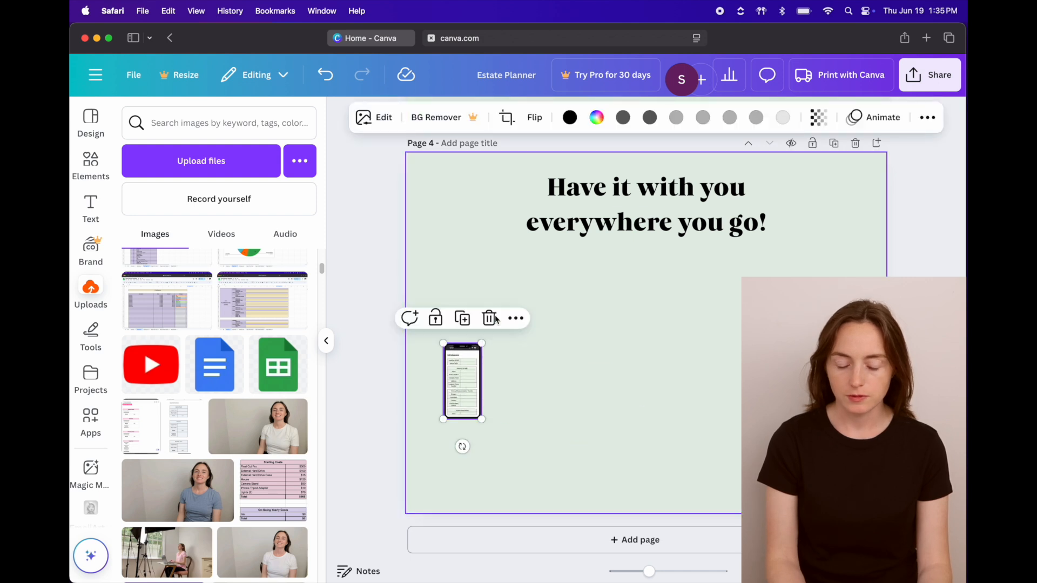
pyautogui.moveTo(482, 343); pyautogui.dragTo(563, 178)
pyautogui.moveTo(514, 290); pyautogui.dragTo(511, 360)
pyautogui.moveTo(628, 223); pyautogui.dragTo(718, 379)
pyautogui.moveTo(884, 396); pyautogui.dragTo(821, 381)
pyautogui.moveTo(714, 366); pyautogui.dragTo(748, 330)
pyautogui.click(500, 384)
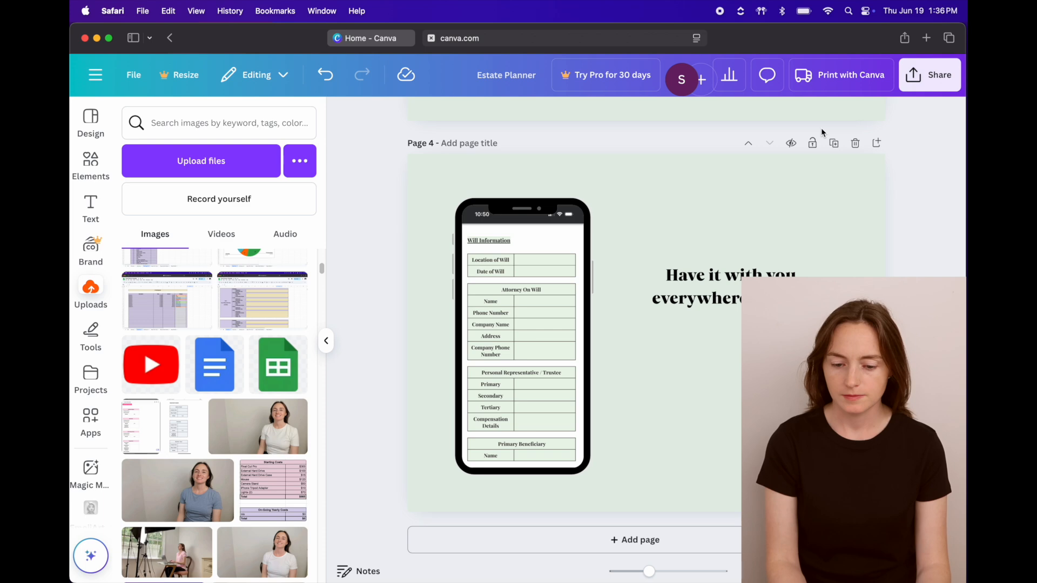
# - Duplicate page 4, delete the phone mockup from the copy and open the copy's title text for editing
pyautogui.click(833, 144)
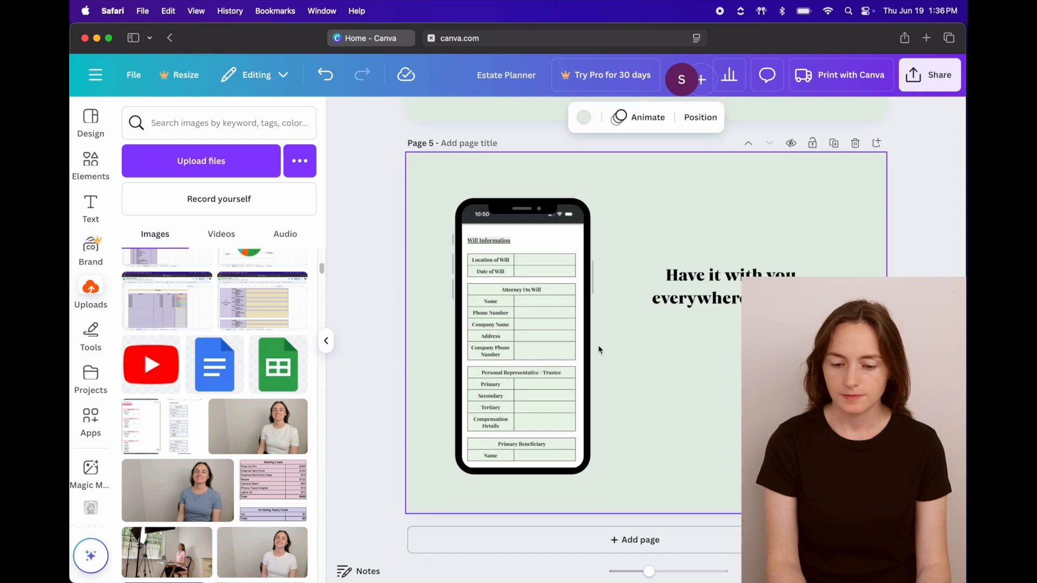
pyautogui.click(564, 332)
pyautogui.press('Delete')
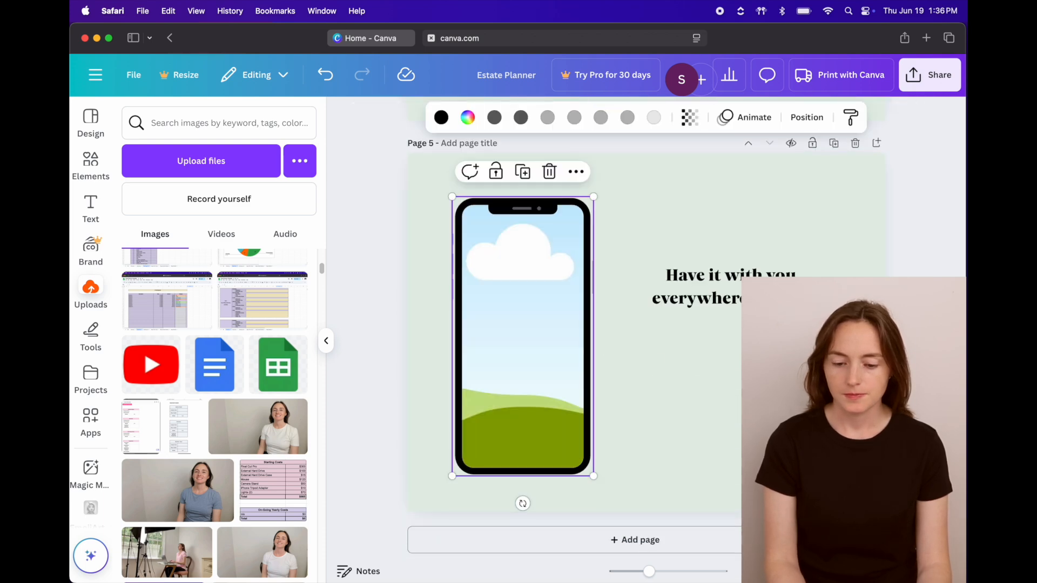
pyautogui.press('Delete')
pyautogui.doubleClick(777, 294)
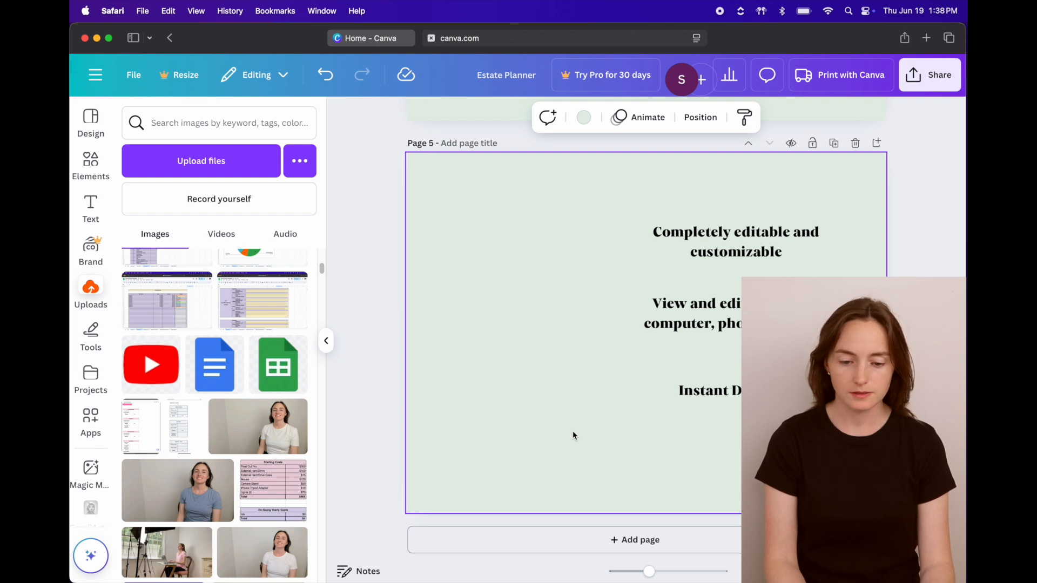
# - Browse the photo results for "tablet" in the element library for an image to use on page 5
pyautogui.click(88, 172)
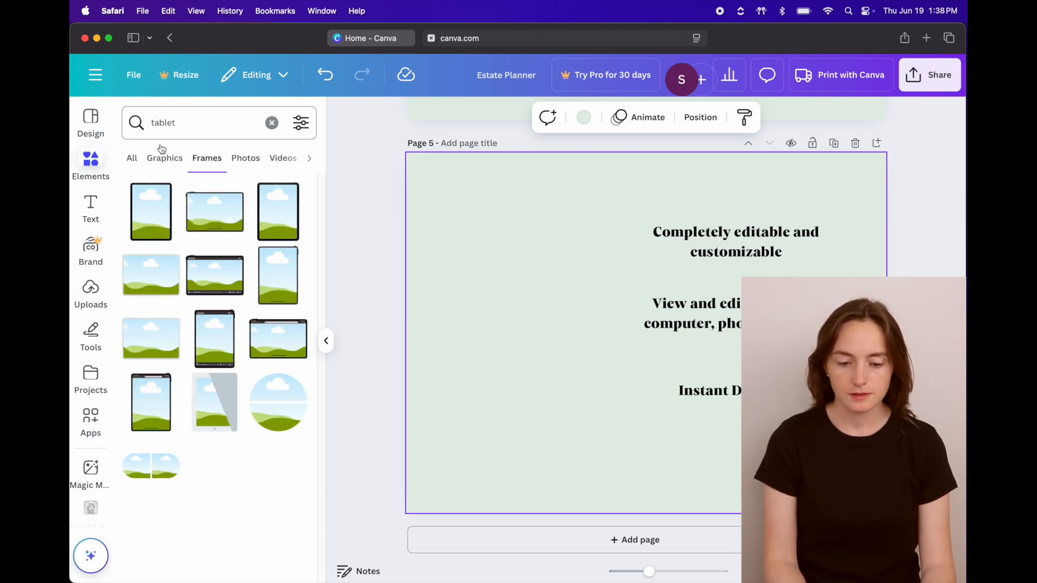
pyautogui.click(244, 161)
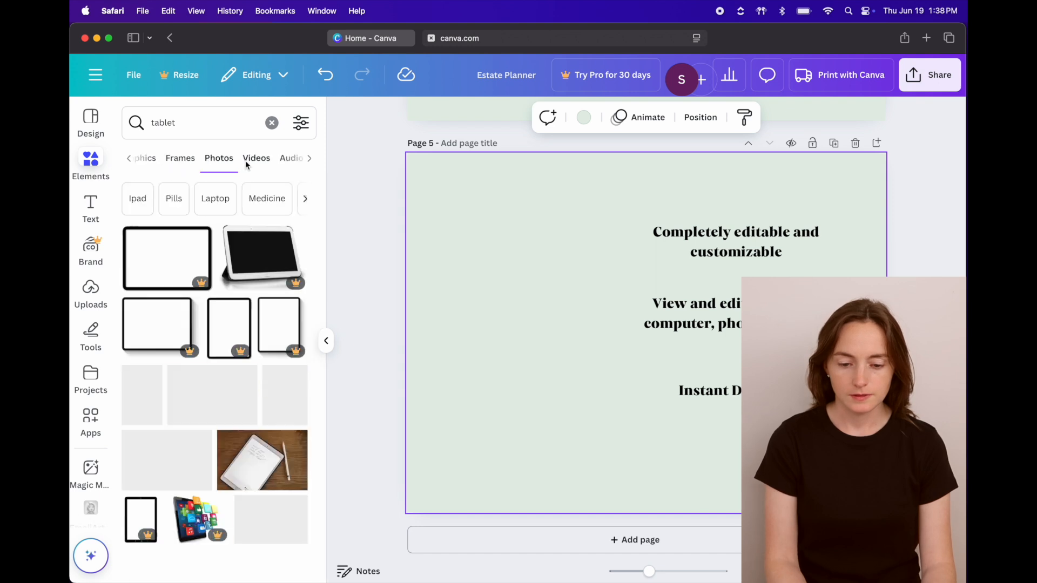
pyautogui.scroll(-7, 265, 356)
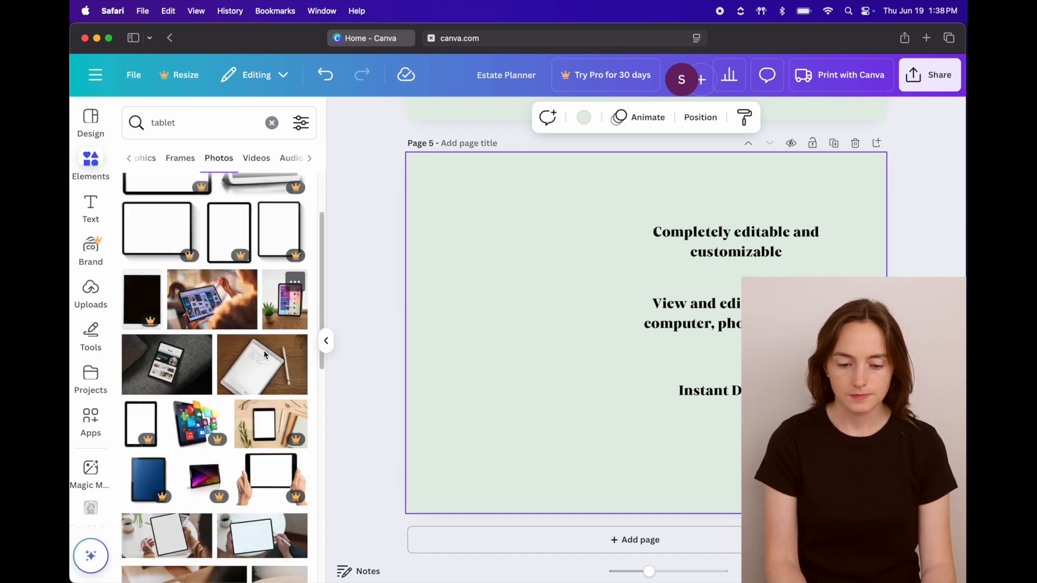
pyautogui.scroll(-2, 264, 356)
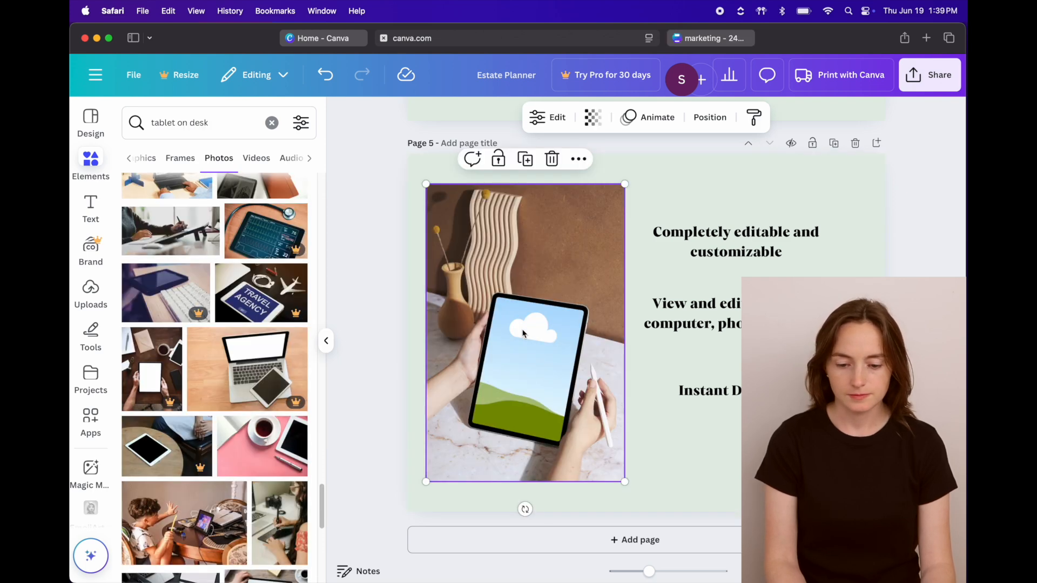
# - Position the photo of hands holding a tablet on page 5's left half, beside the feature texts
pyautogui.moveTo(523, 333)
pyautogui.mouseDown()
pyautogui.moveTo(530, 349)
pyautogui.moveTo(519, 325)
pyautogui.moveTo(518, 334)
pyautogui.mouseUp()
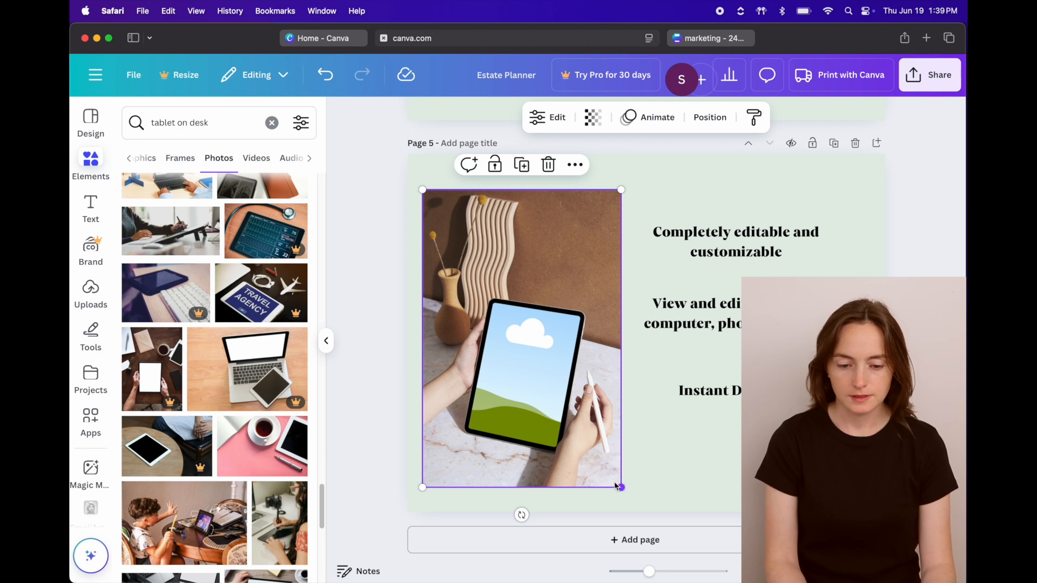
pyautogui.click(393, 374)
pyautogui.moveTo(527, 361); pyautogui.dragTo(529, 361)
pyautogui.click(371, 319)
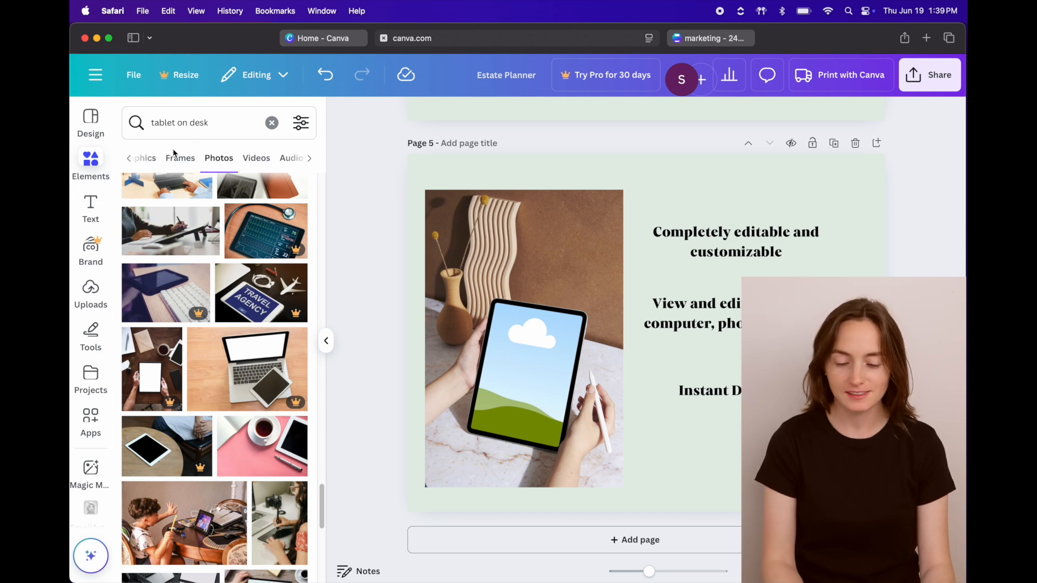
# - Search the element library for "star" and place an orange star graphic before each of page 5's three feature texts
pyautogui.click(272, 123)
pyautogui.write('star')
pyautogui.press('Return')
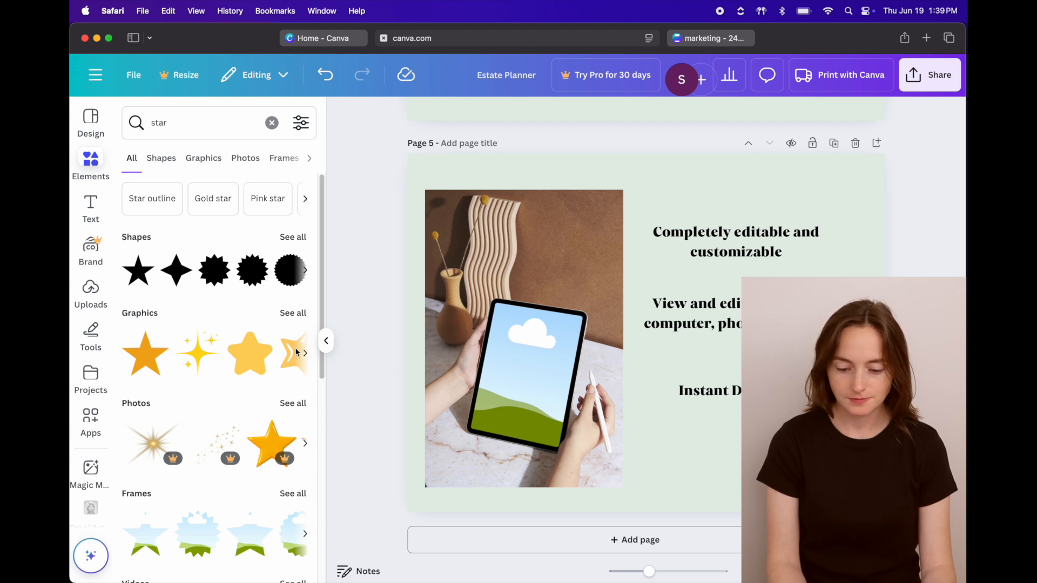
pyautogui.click(292, 313)
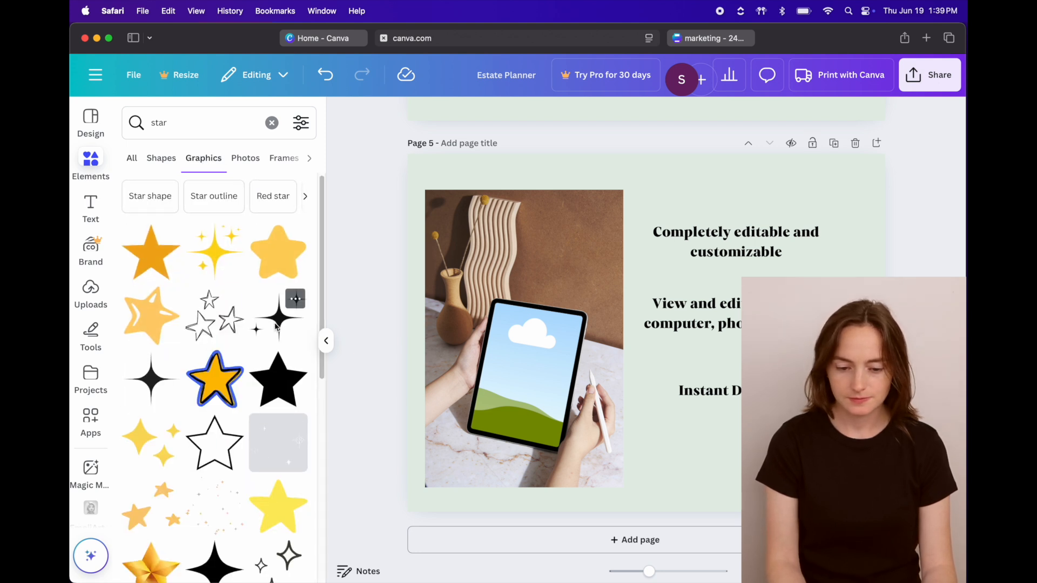
pyautogui.click(153, 262)
pyautogui.moveTo(496, 191); pyautogui.dragTo(642, 244)
pyautogui.moveTo(739, 242); pyautogui.dragTo(757, 242)
pyautogui.click(640, 241)
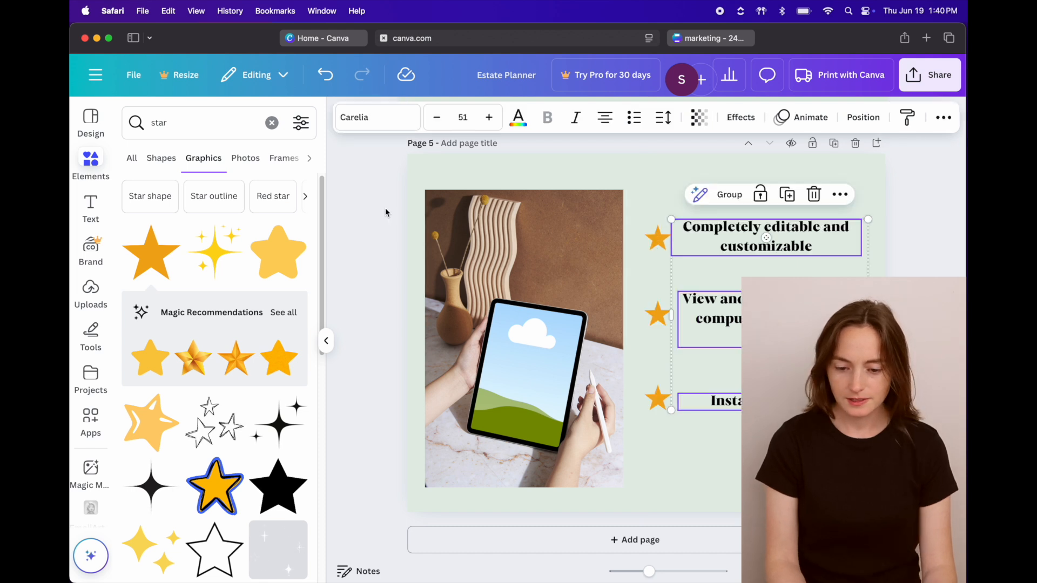
# - Change page 5's three feature texts to the Source Serif Pro font and line them up with their stars
pyautogui.click(380, 123)
pyautogui.scroll(-1, 237, 290)
pyautogui.scroll(-10, 236, 291)
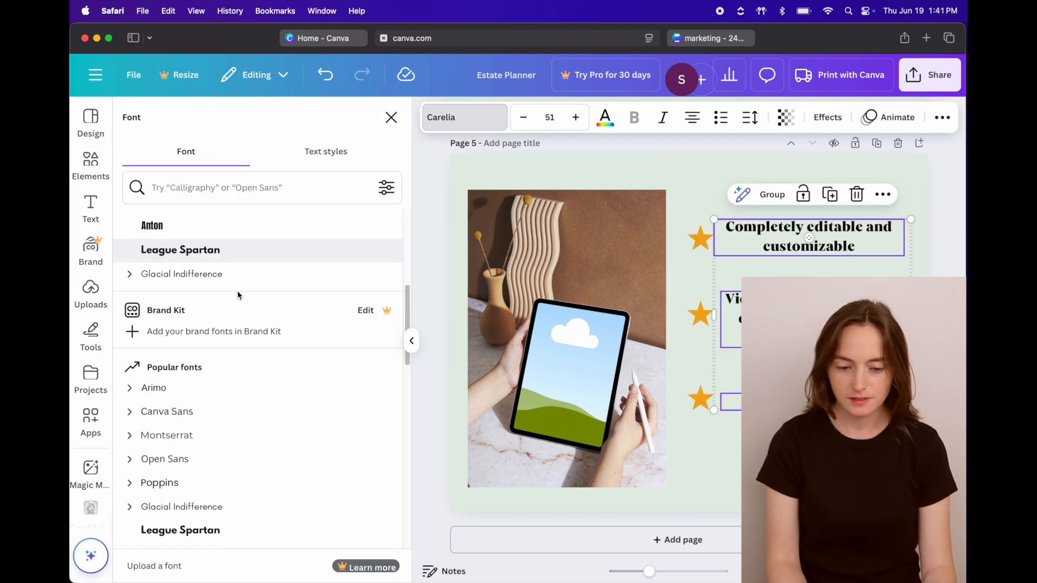
pyautogui.scroll(-12, 227, 291)
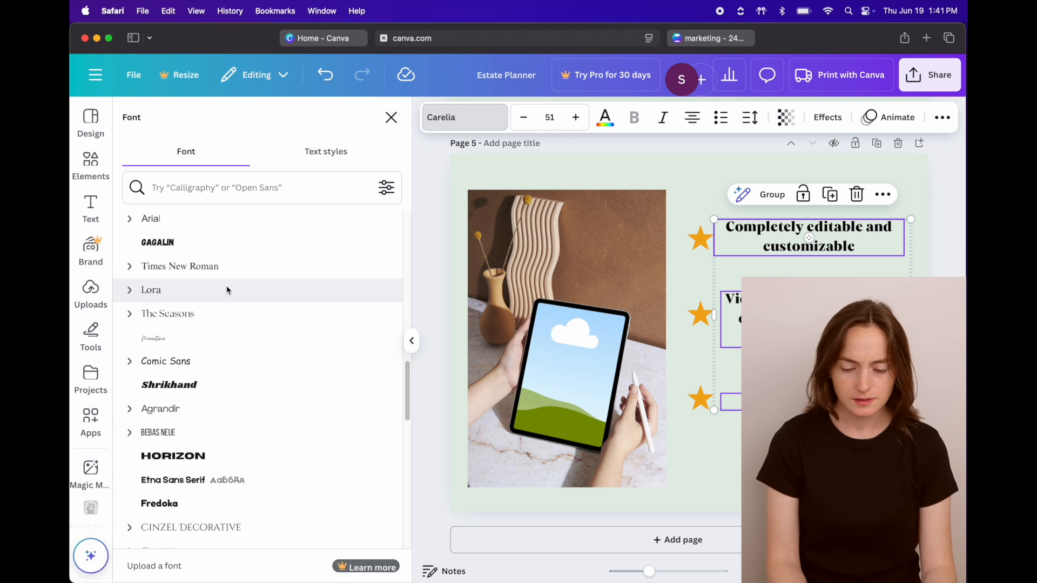
pyautogui.click(228, 188)
pyautogui.write('sour')
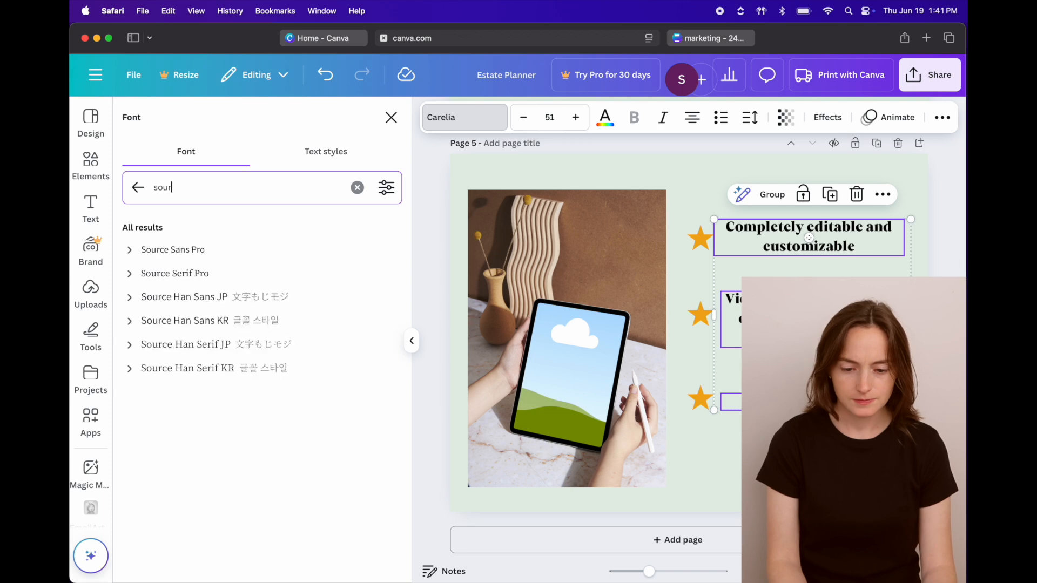
pyautogui.click(194, 274)
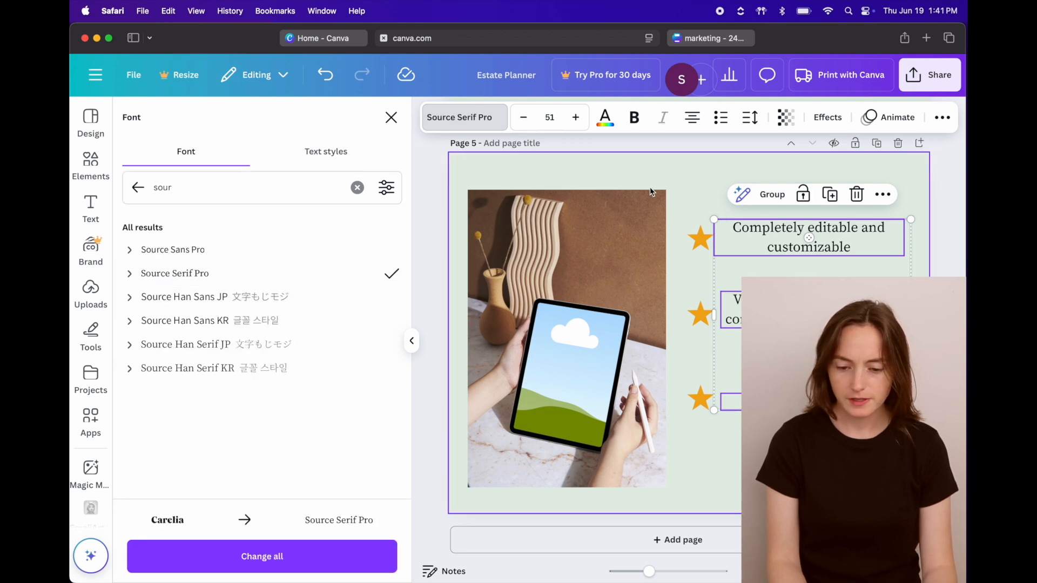
pyautogui.click(675, 175)
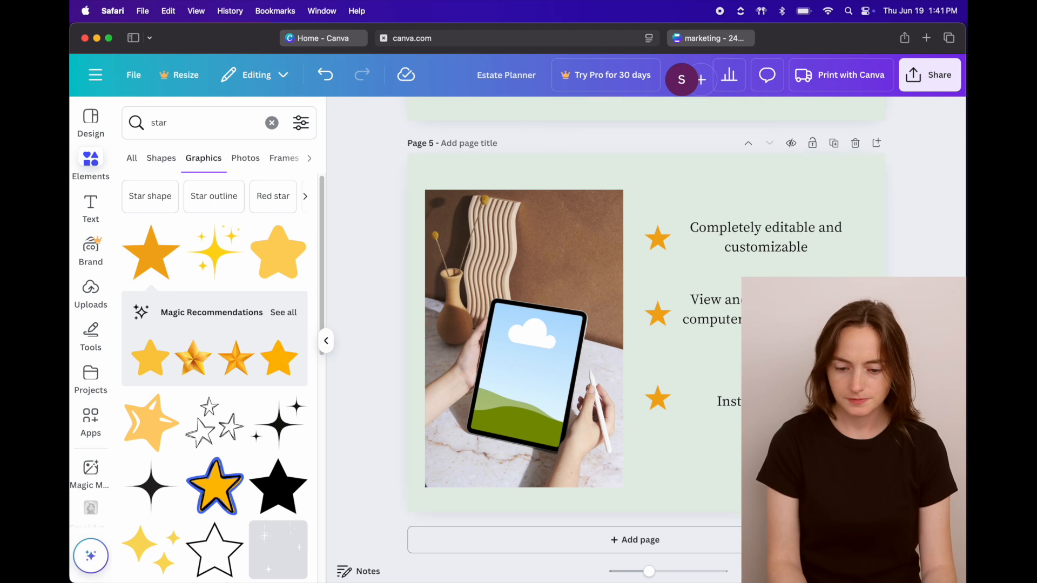
pyautogui.click(749, 236)
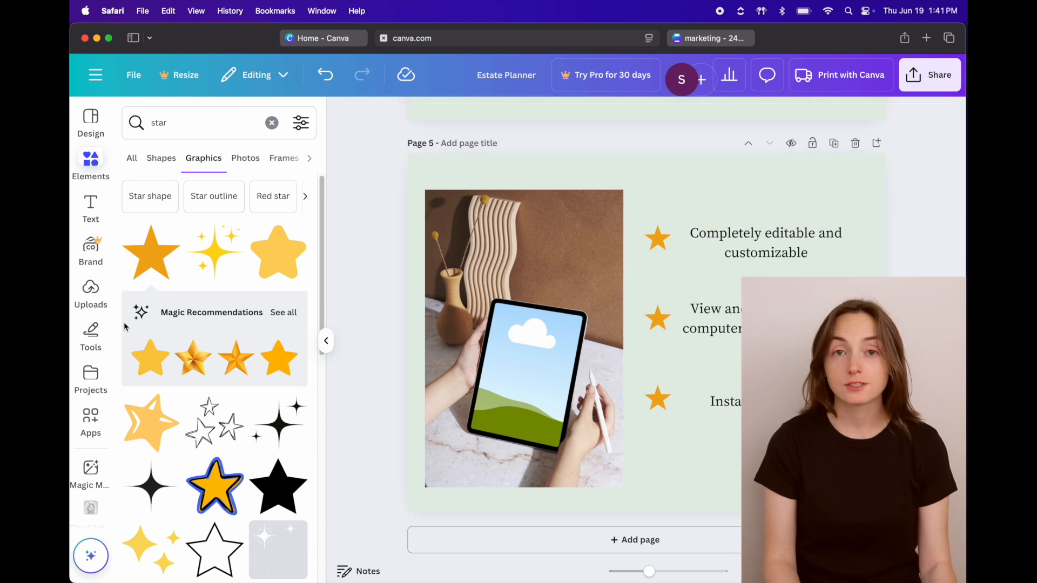
# - Fill the tablet screen in page 5's photo with the uploaded planner screenshot showing pink, purple and blue tables
pyautogui.click(92, 286)
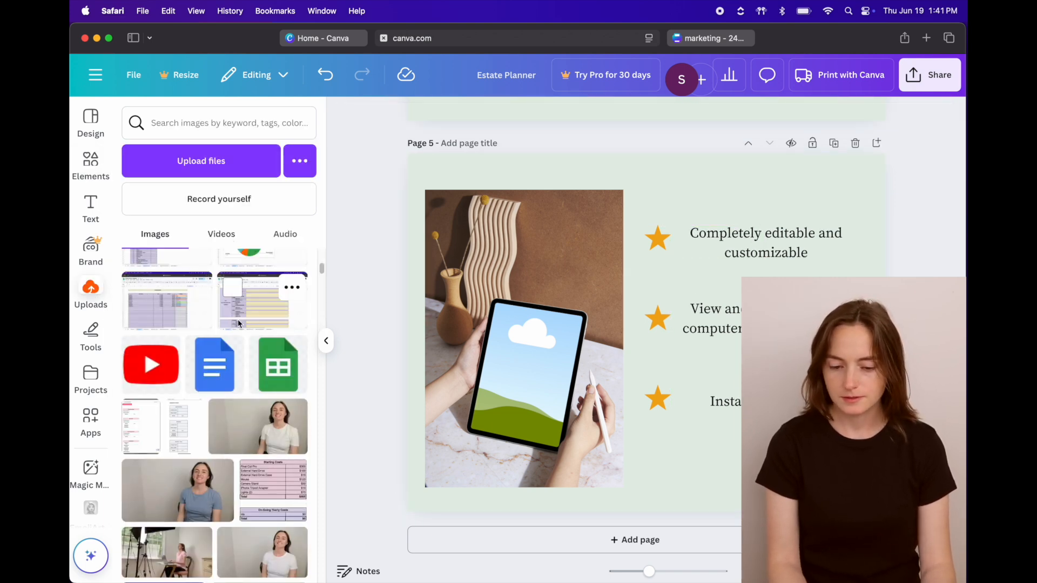
pyautogui.moveTo(322, 270); pyautogui.dragTo(318, 210)
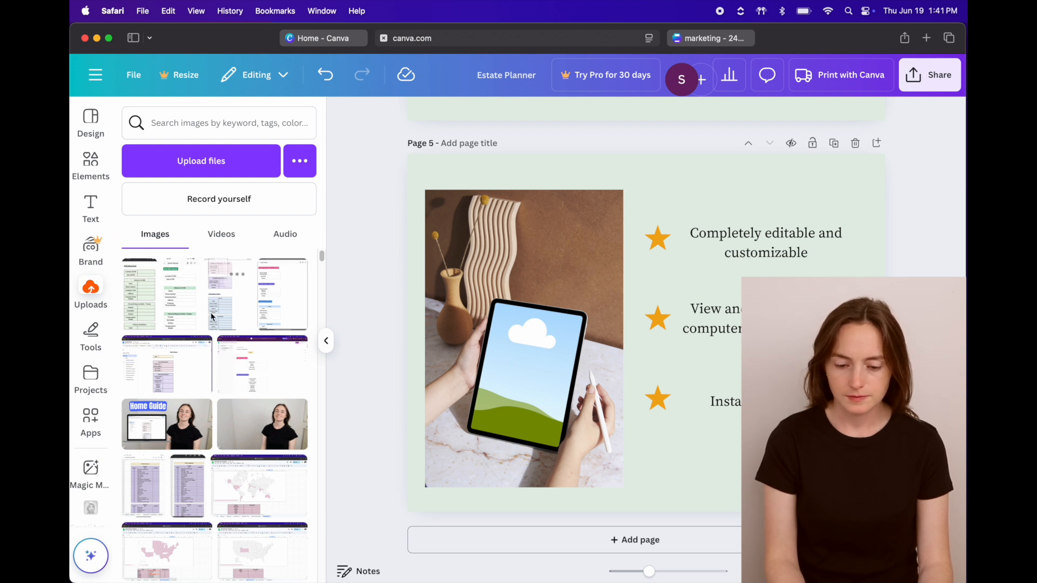
pyautogui.moveTo(229, 316); pyautogui.dragTo(558, 392)
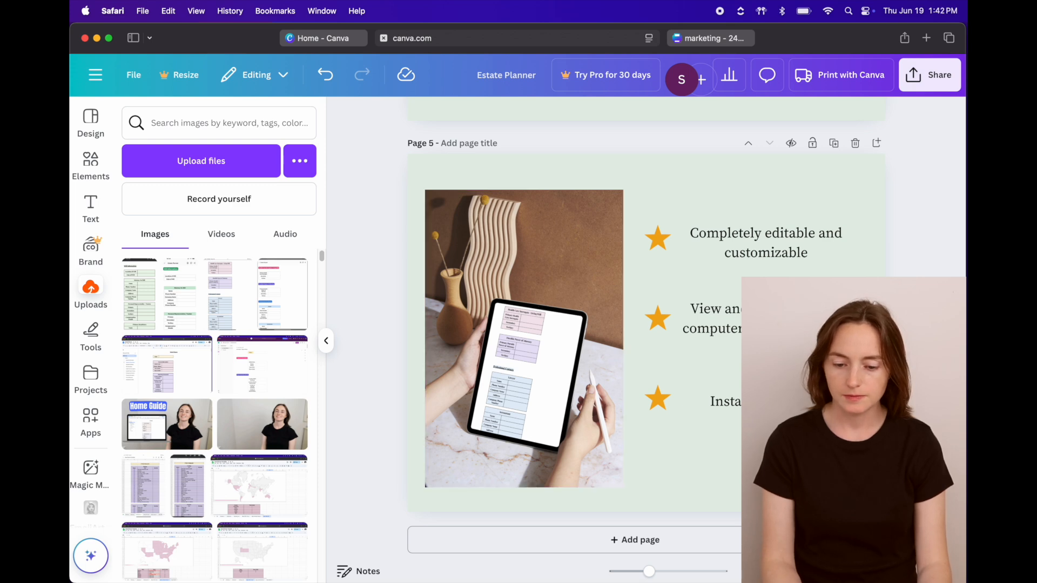
# - Duplicate page 3, "Access On All Devices", and move the copy to the end of the design as page 6
pyautogui.scroll(10, 544, 393)
pyautogui.scroll(5, 544, 393)
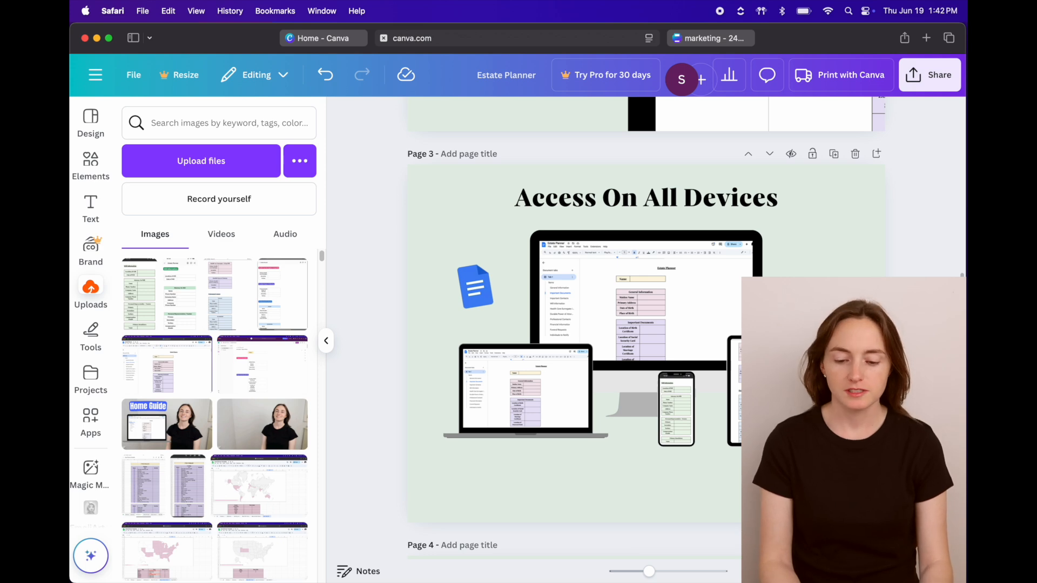
pyautogui.click(834, 154)
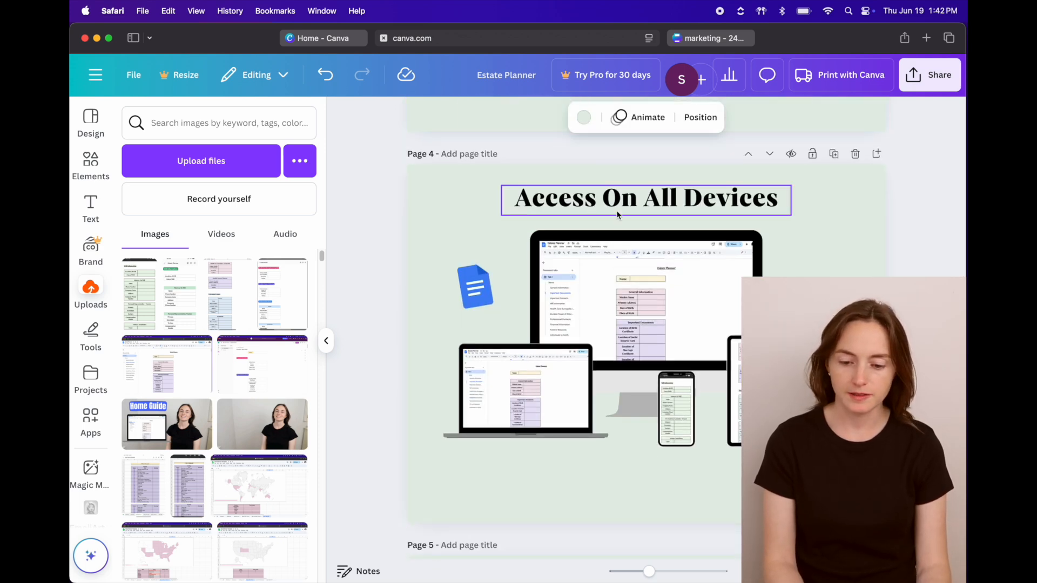
pyautogui.click(770, 154)
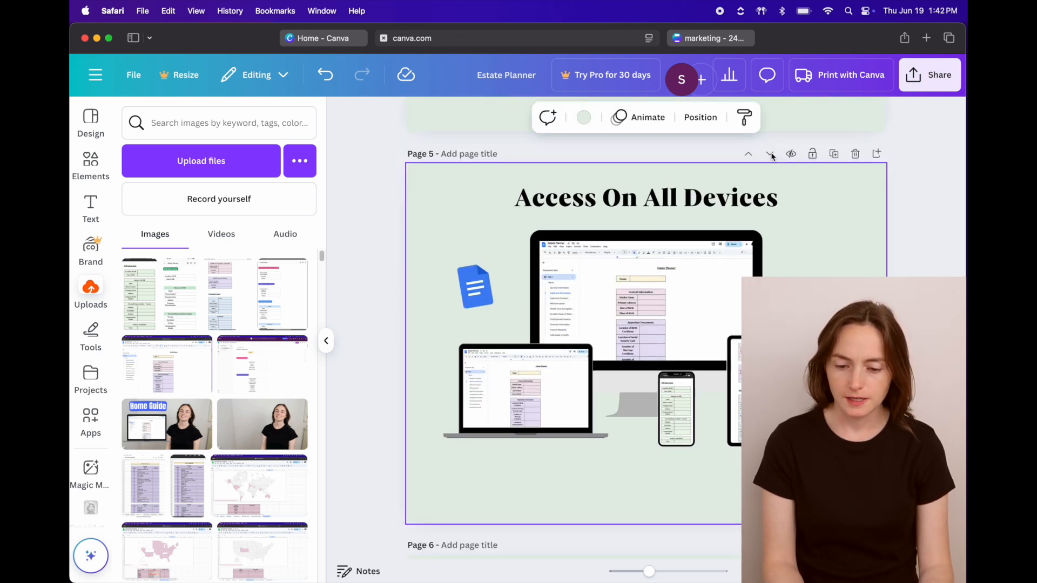
pyautogui.click(770, 155)
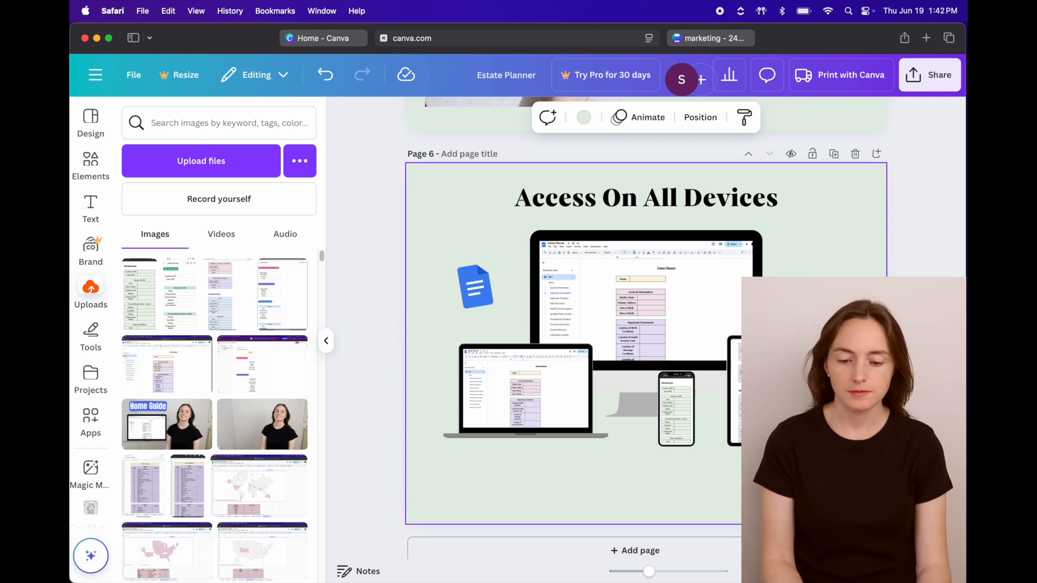
# - Replace page 6's title with "Also Available In ClickUp Format" and widen its text box so it fits on one line
pyautogui.doubleClick(645, 198)
pyautogui.write('Also')
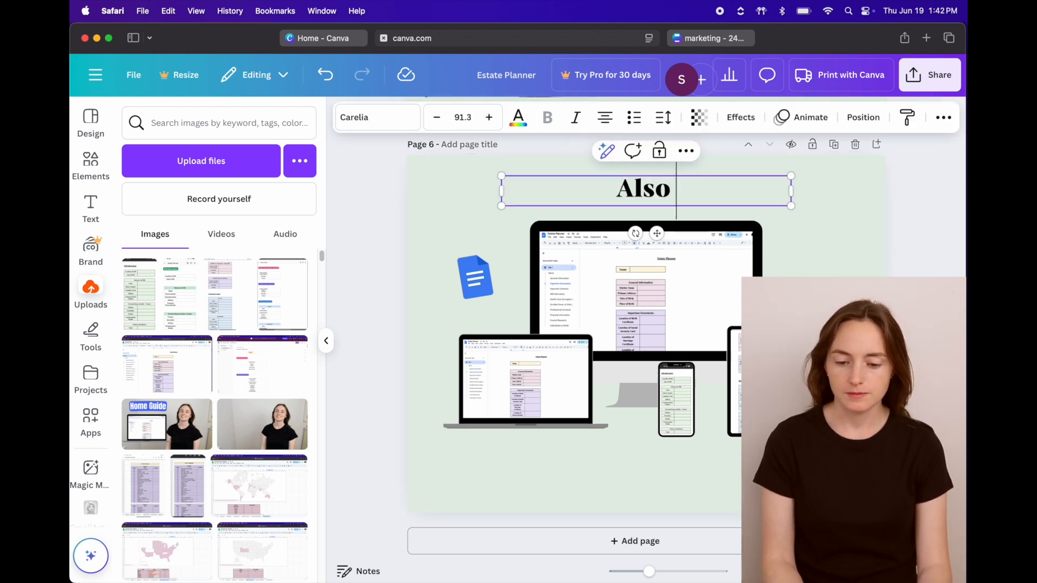
pyautogui.write(' Avai')
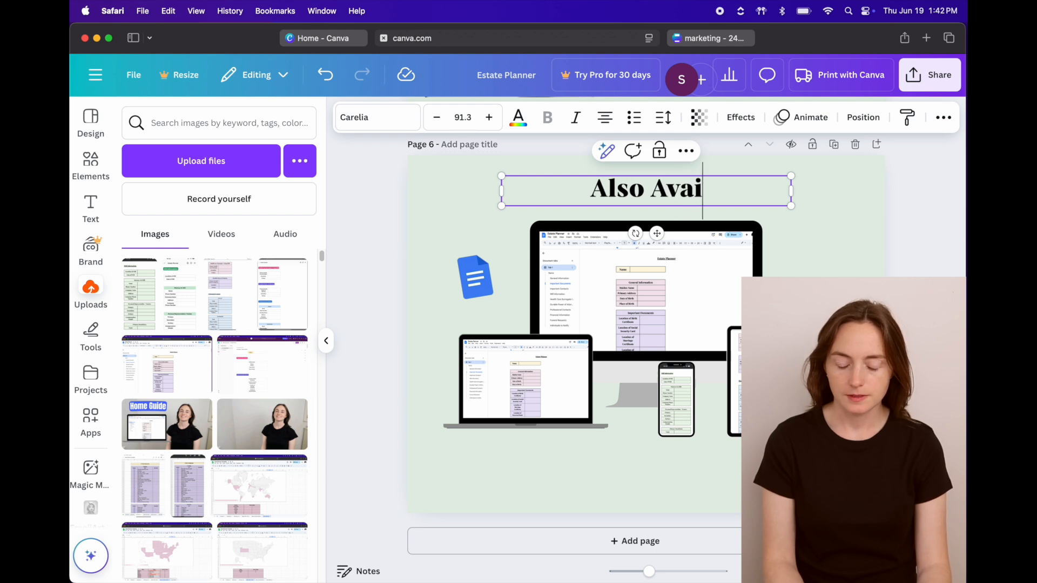
pyautogui.write('lable In')
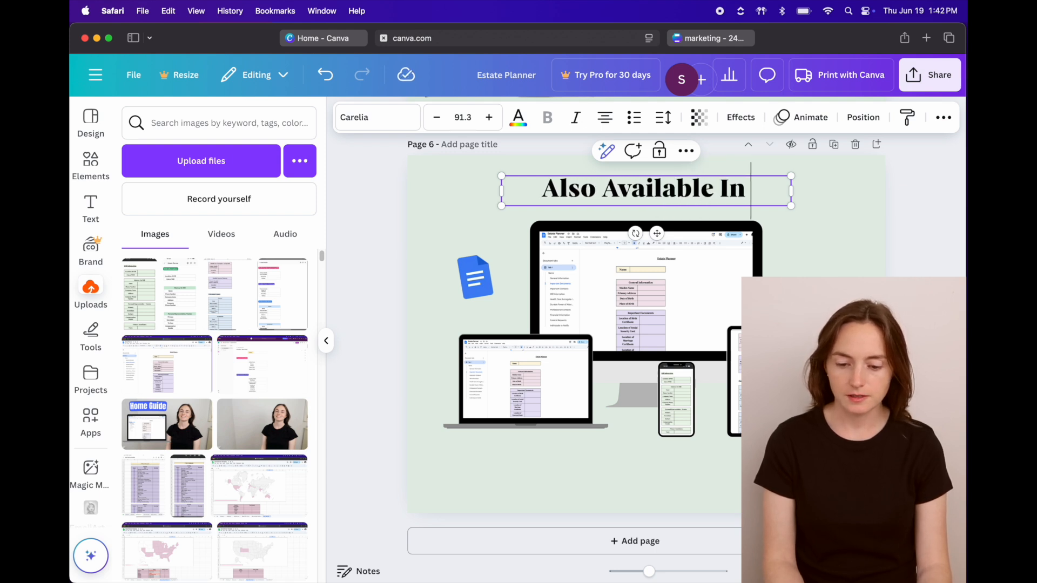
pyautogui.write(' ClickUp Format')
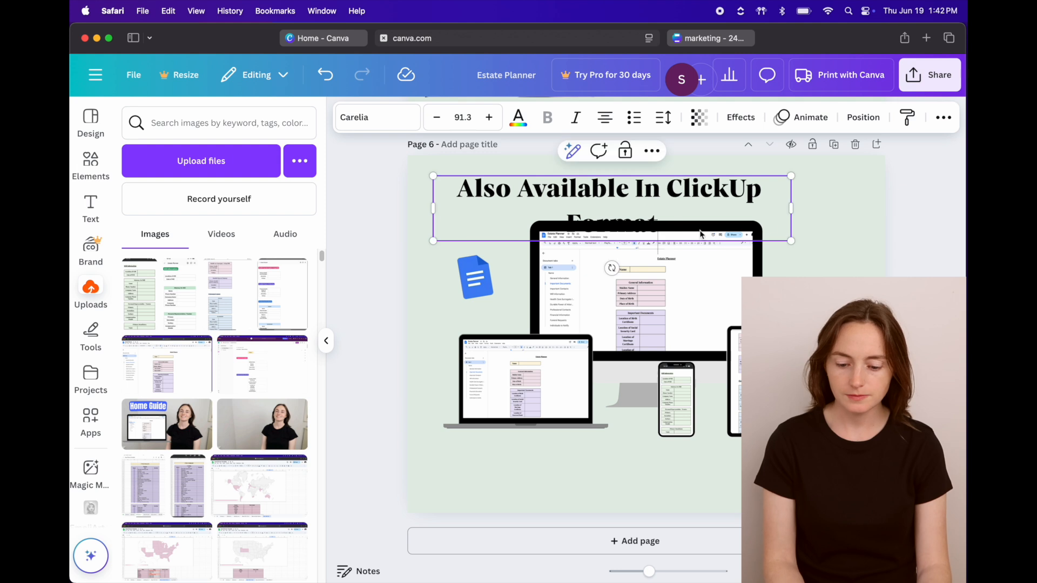
pyautogui.moveTo(792, 209); pyautogui.dragTo(863, 210)
# - Replace the Google Docs logo on page 6 with a slightly tilted ClickUp logo in the same spot
pyautogui.click(474, 275)
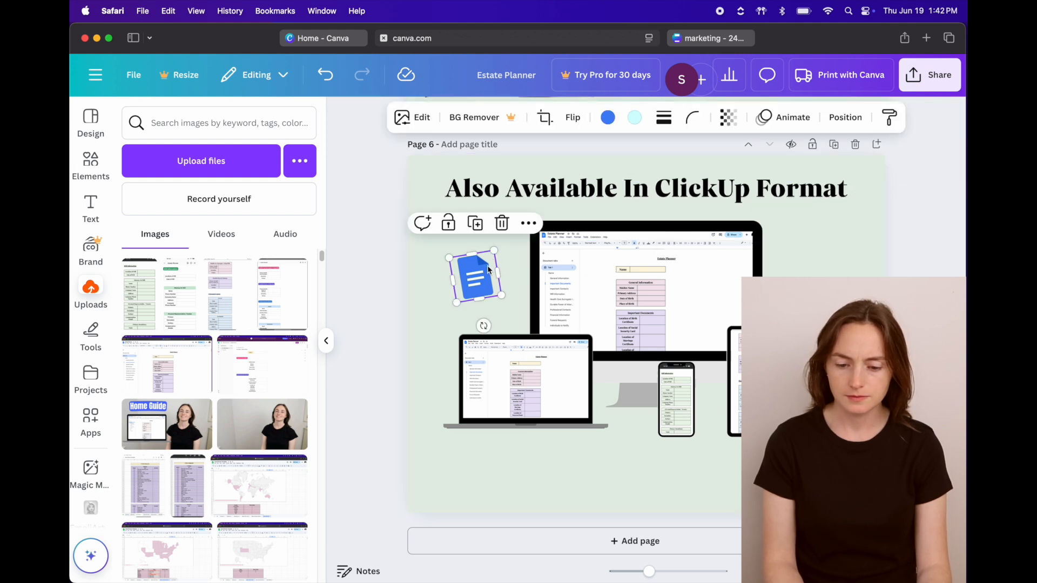
pyautogui.press('Delete')
pyautogui.press('super+v')
pyautogui.moveTo(778, 230); pyautogui.dragTo(474, 278)
pyautogui.moveTo(469, 334)
pyautogui.mouseDown()
pyautogui.moveTo(507, 332)
pyautogui.moveTo(480, 339)
pyautogui.mouseUp()
pyautogui.moveTo(469, 269); pyautogui.dragTo(469, 264)
pyautogui.click(387, 351)
# - Remove the planner screenshots from the desktop, laptop and phone frames on page 6
pyautogui.click(621, 293)
pyautogui.doubleClick(622, 294)
pyautogui.press('Delete')
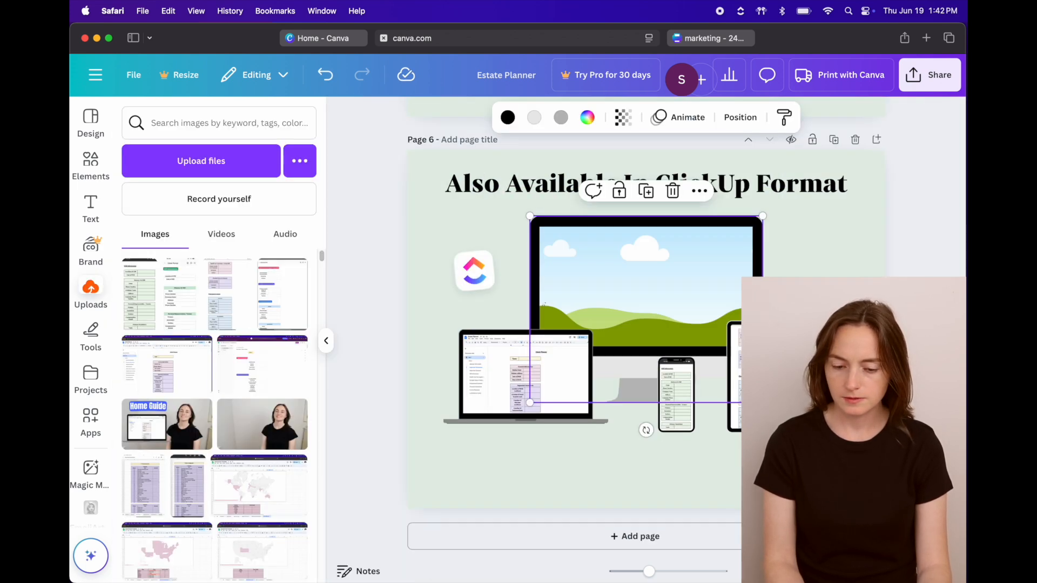
pyautogui.doubleClick(495, 369)
pyautogui.press('Delete')
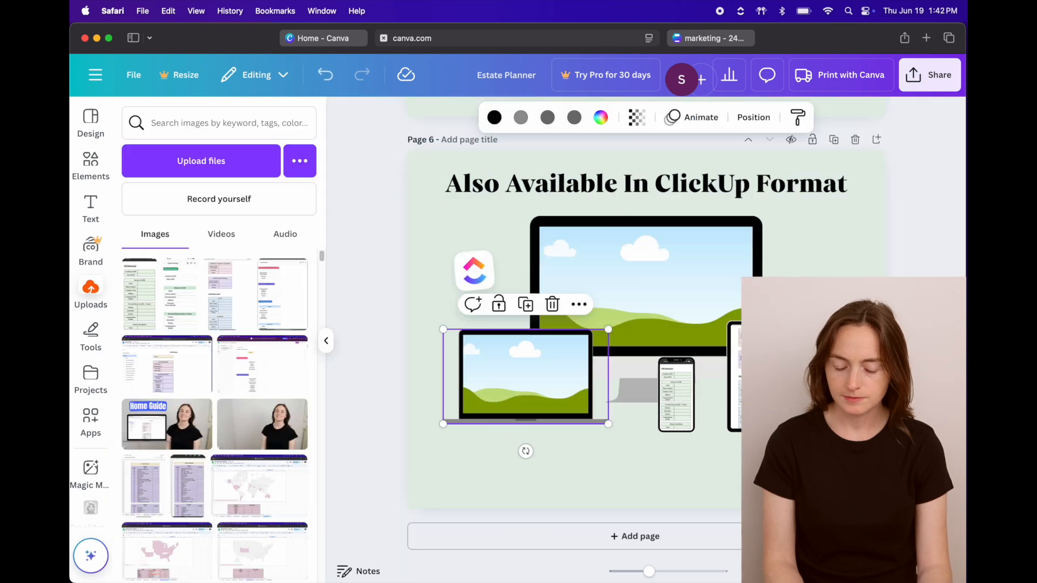
pyautogui.doubleClick(676, 401)
pyautogui.press('Delete')
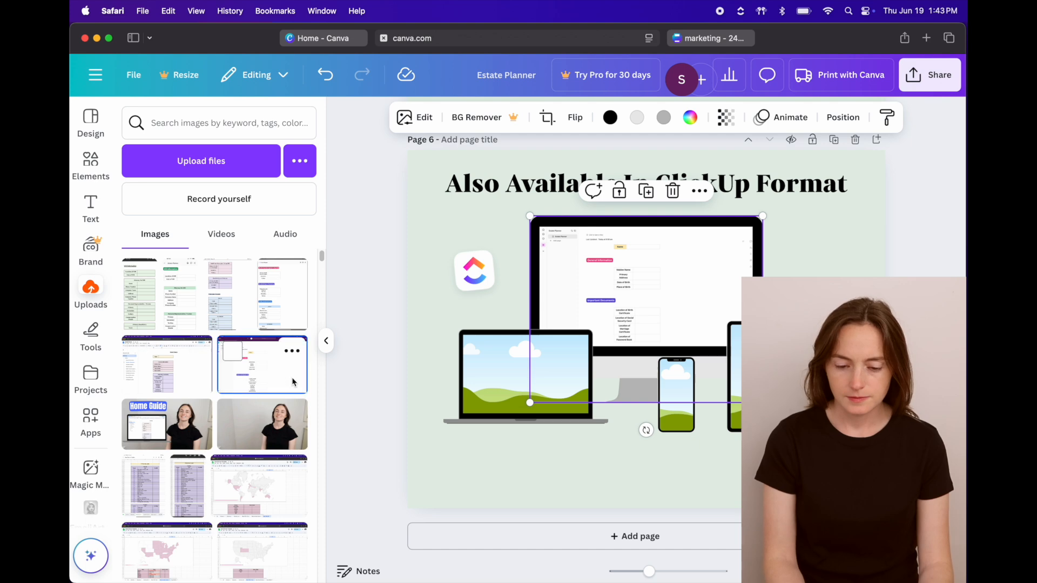
# - Fill page 6's laptop frame with the uploaded ClickUp screenshot and enlarge it inside the frame to crop out the browser bars
pyautogui.click(262, 363)
pyautogui.moveTo(635, 327); pyautogui.dragTo(567, 363)
pyautogui.doubleClick(572, 366)
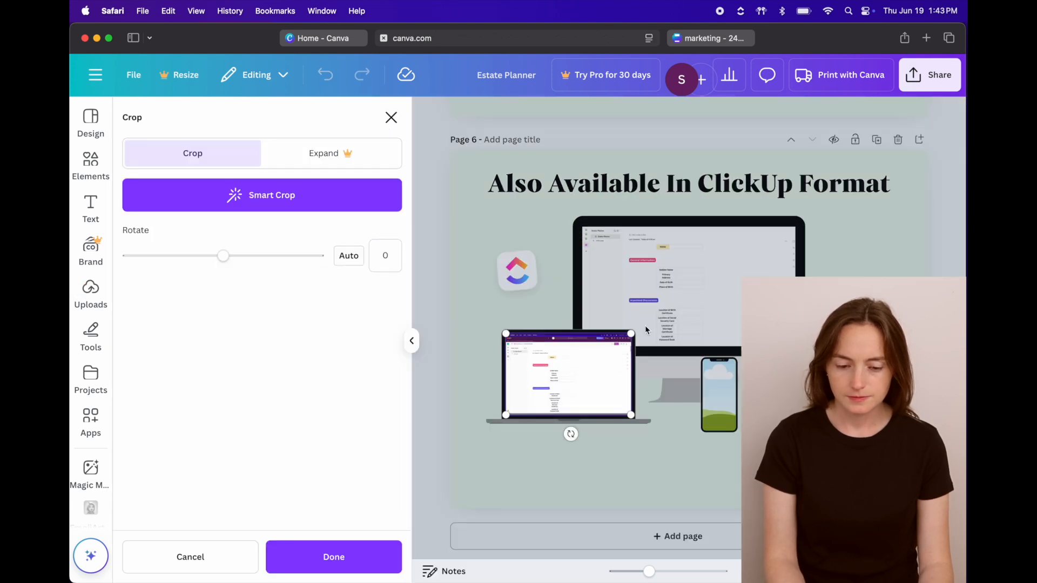
pyautogui.moveTo(632, 336); pyautogui.dragTo(643, 326)
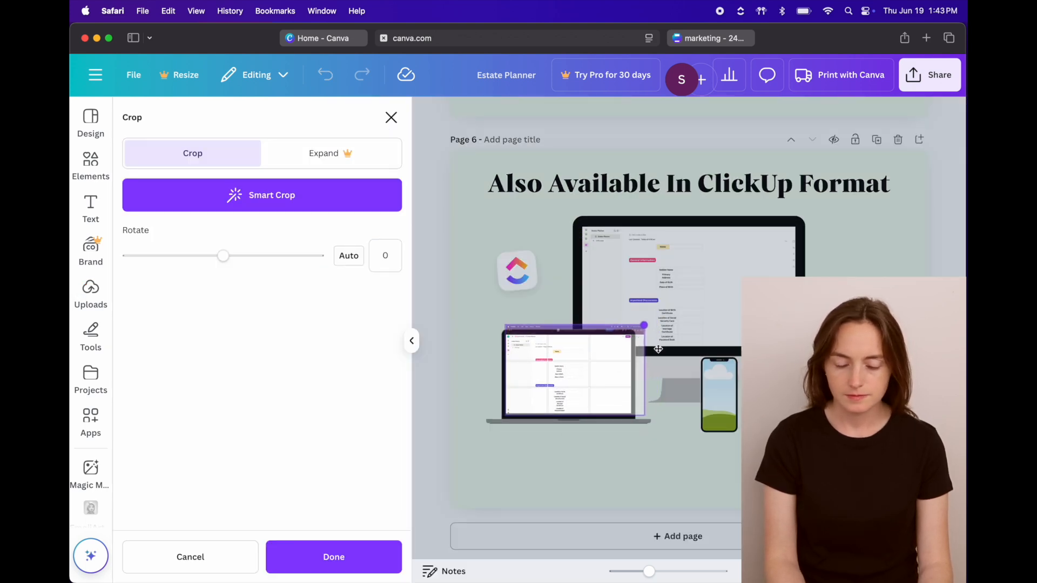
pyautogui.moveTo(658, 351); pyautogui.dragTo(666, 345)
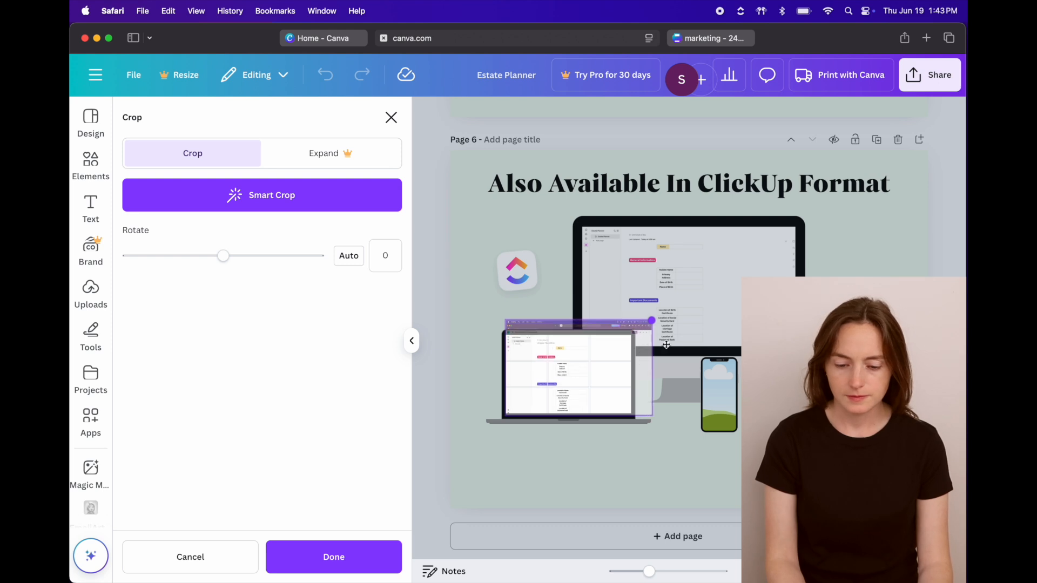
pyautogui.press('Return')
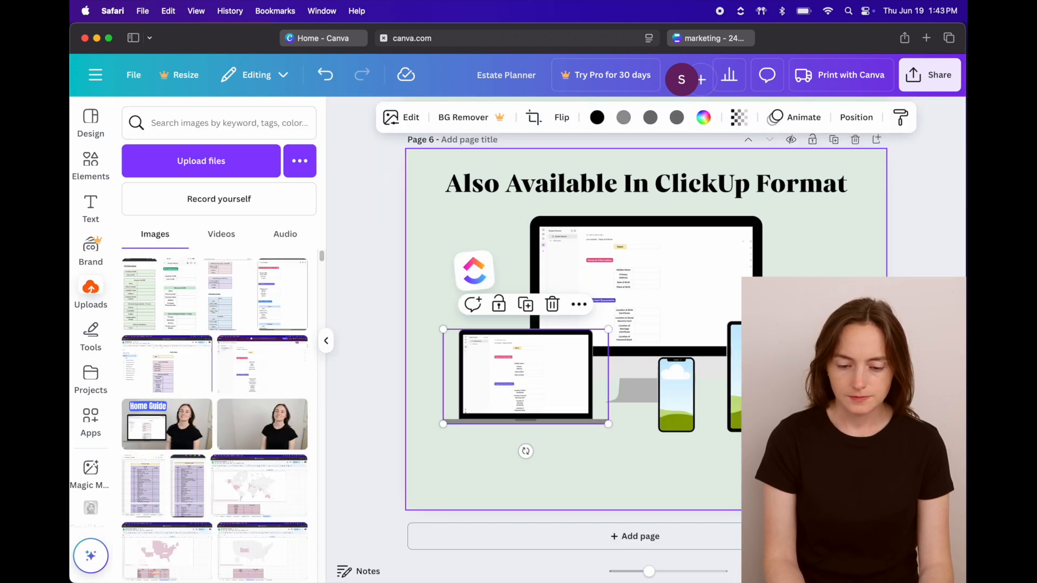
pyautogui.press('Escape')
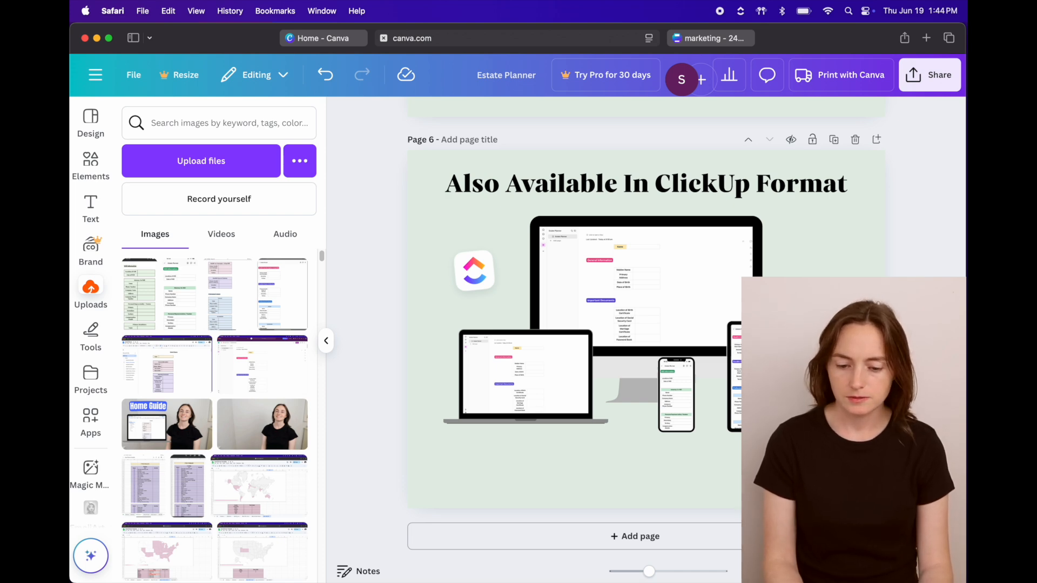
# - Duplicate page 5, move the copy to the end as page 7, and delete the tablet photo from it
pyautogui.scroll(5, 877, 209)
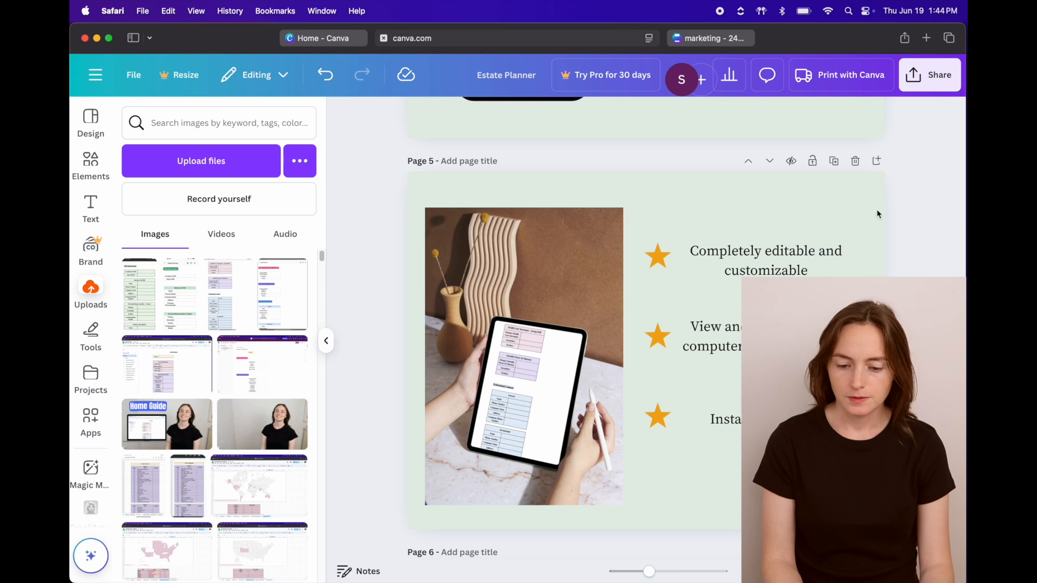
pyautogui.click(833, 161)
pyautogui.scroll(-5, 605, 262)
pyautogui.scroll(5, 611, 258)
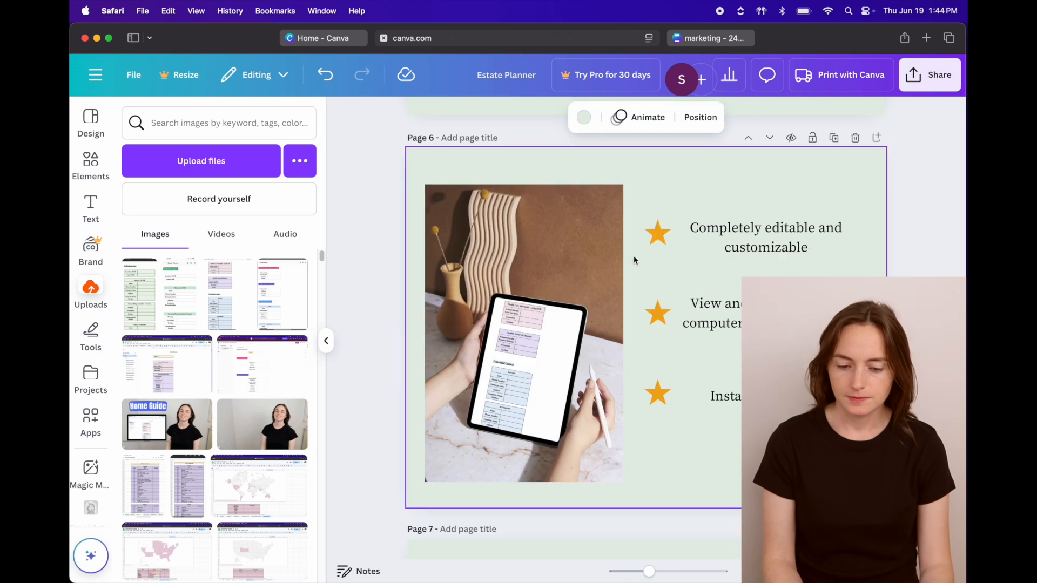
pyautogui.click(770, 139)
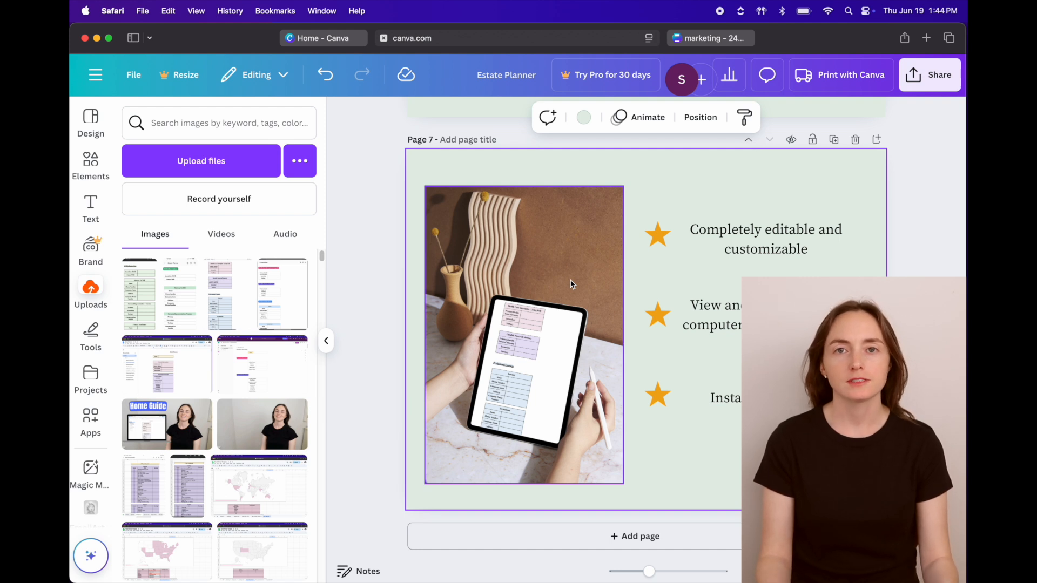
pyautogui.press('Delete')
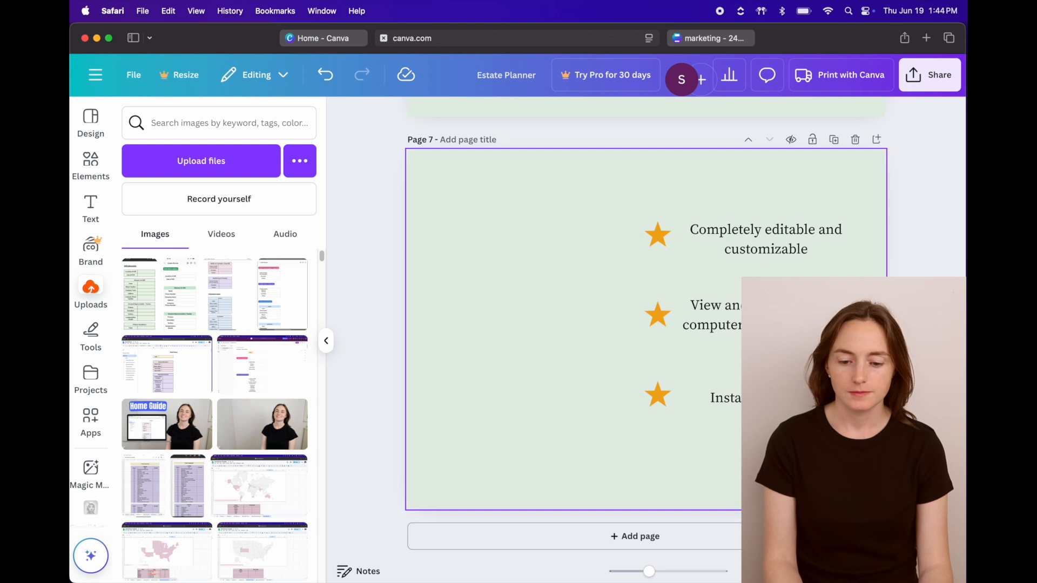
# - Move the starred feature list toward the left of page 7 and title the page 'How It Works'
pyautogui.moveTo(743, 240); pyautogui.dragTo(564, 265)
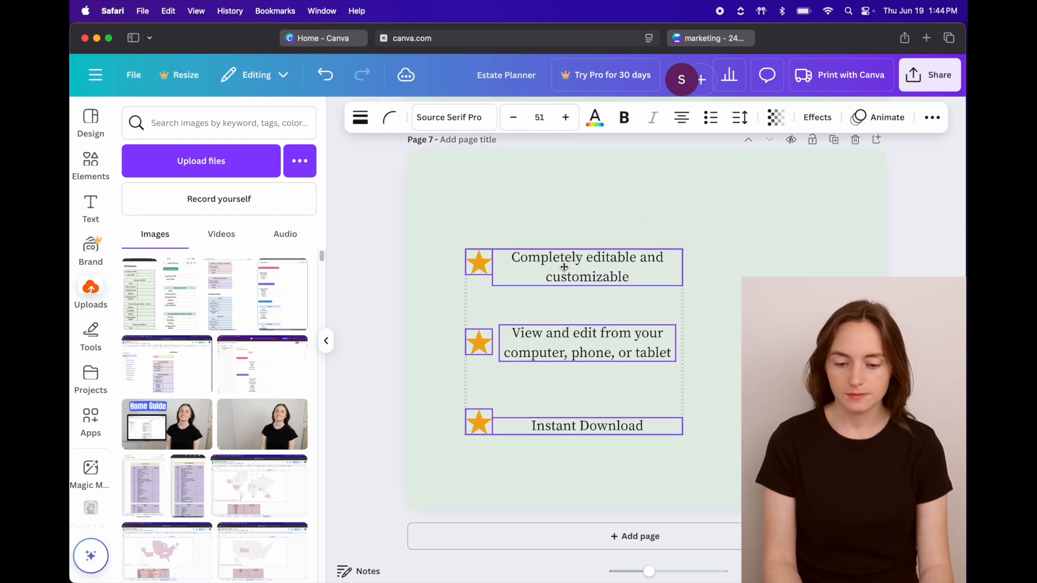
pyautogui.write('How')
pyautogui.write(' It Works')
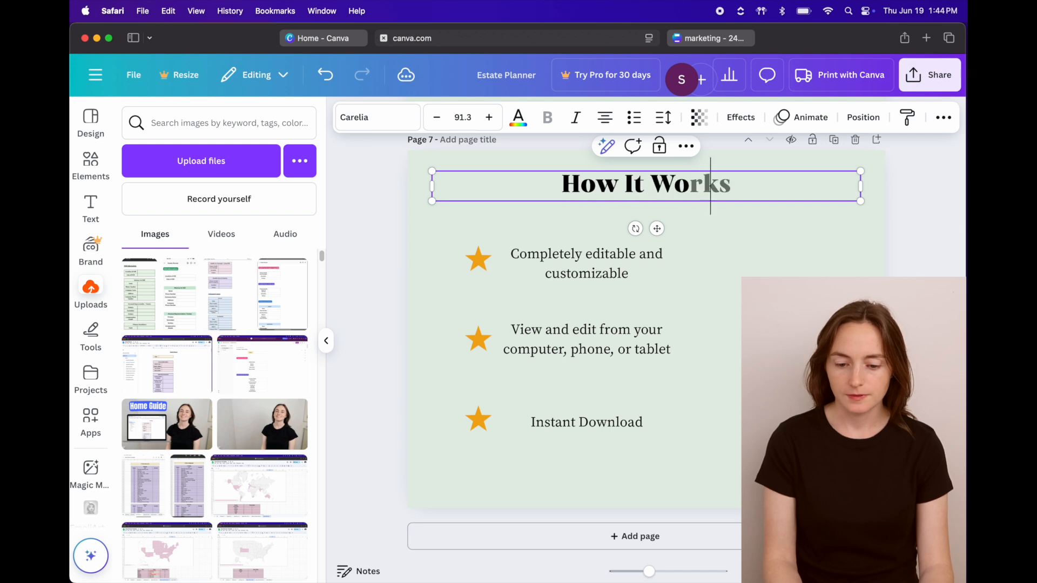
# - Replace the first list item with 'Purchase guide' and start the second with 'Click “Download now” on the'
pyautogui.write('Purchase ')
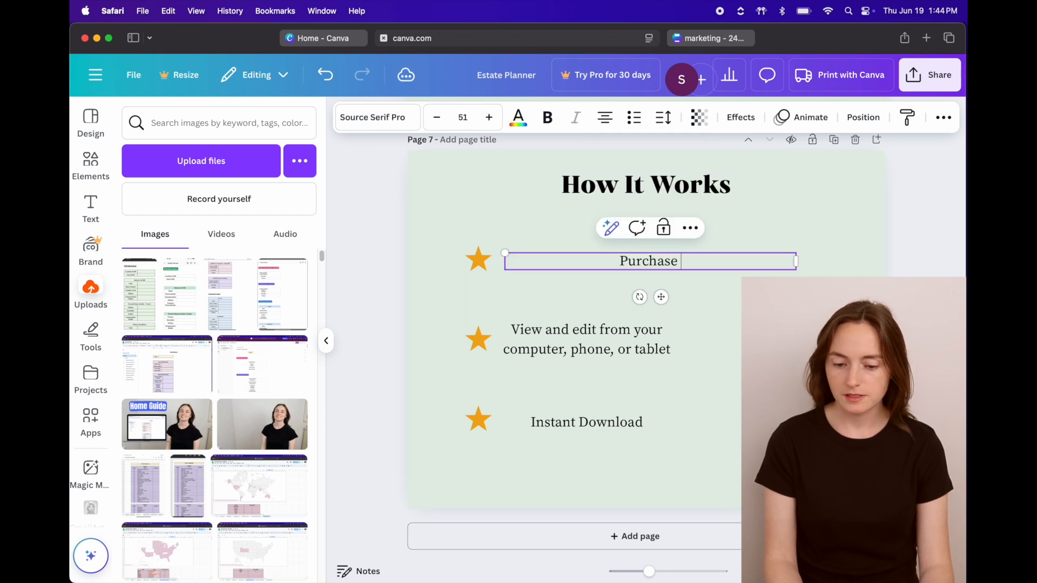
pyautogui.write('guide')
pyautogui.doubleClick(639, 354)
pyautogui.write('Click "Dow')
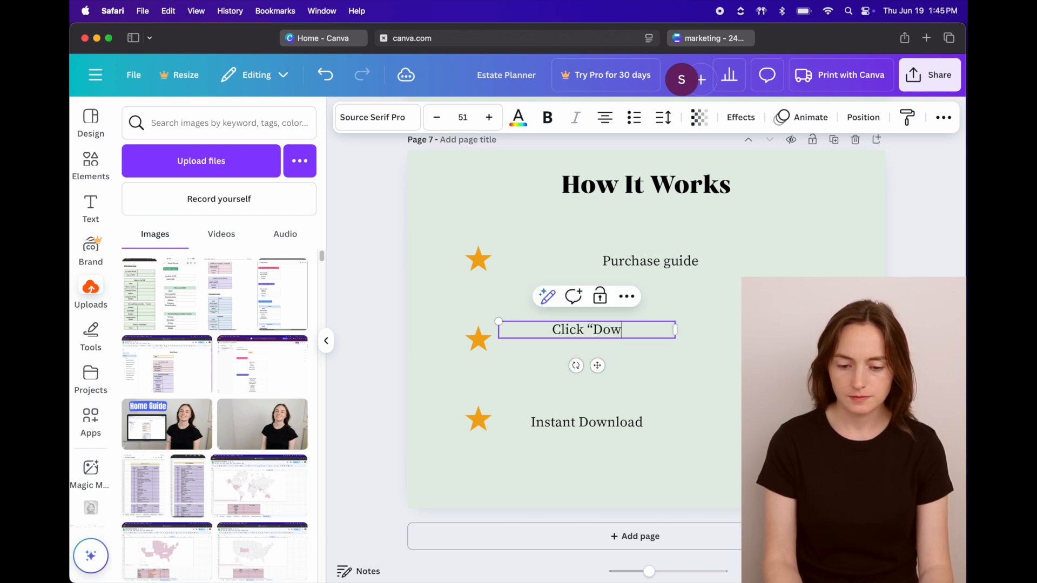
pyautogui.write('nload')
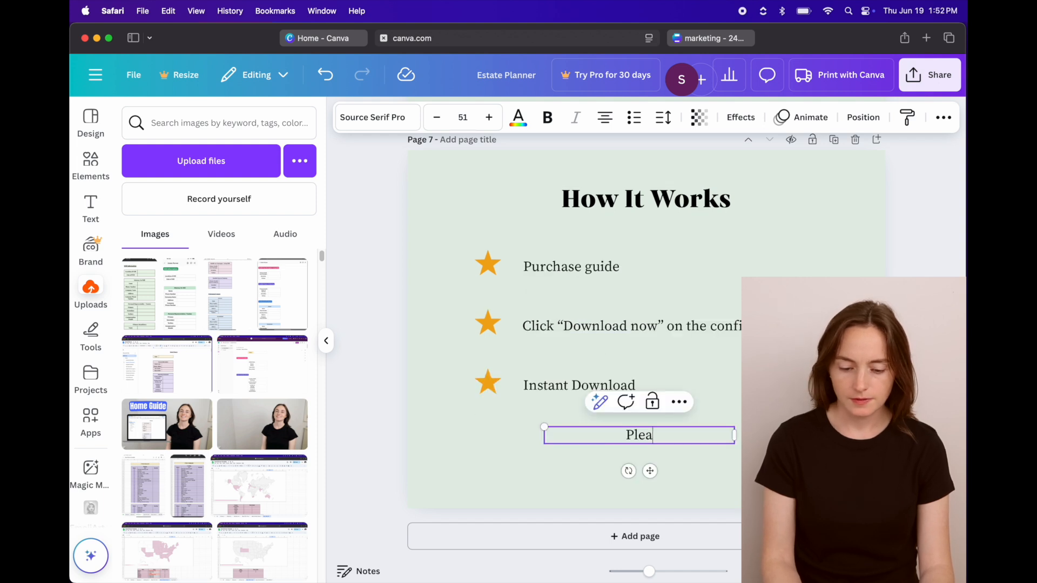
# - Write the note 'Please note: This is a digital download and no physical product will be shipped to you' below the list
pyautogui.write('se ')
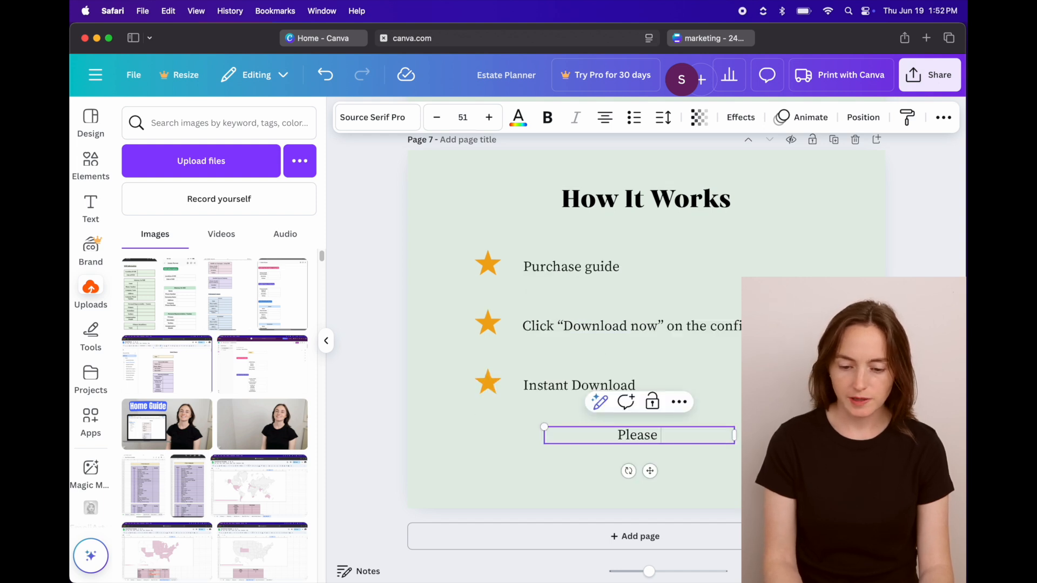
pyautogui.write('note: ')
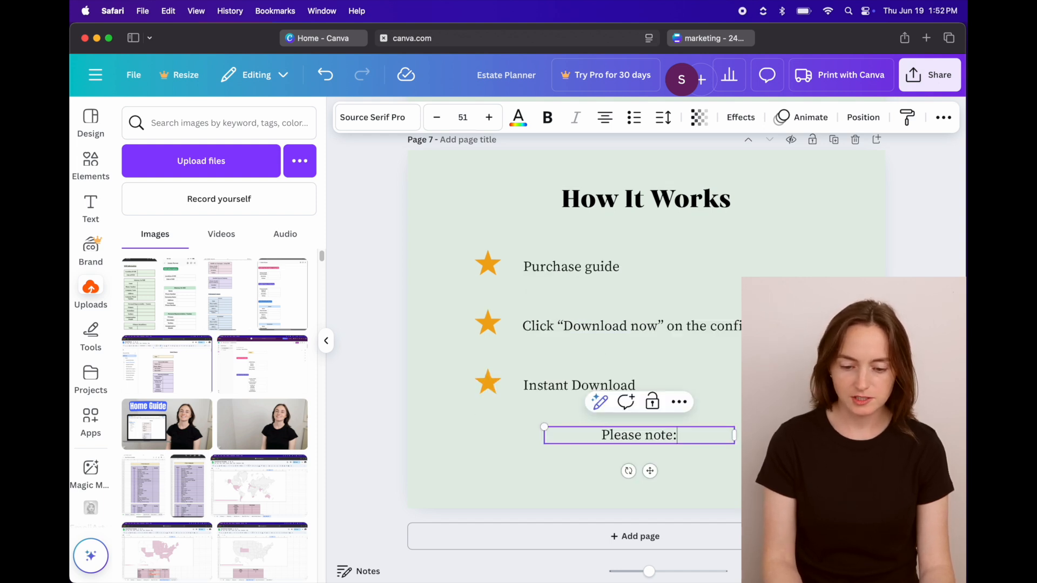
pyautogui.write('T')
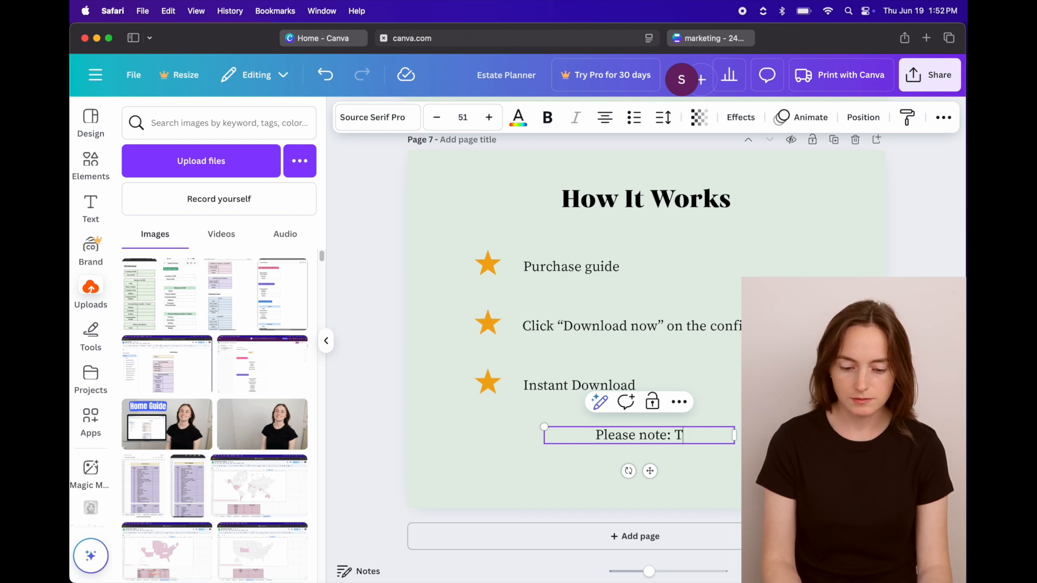
pyautogui.write('his is a di')
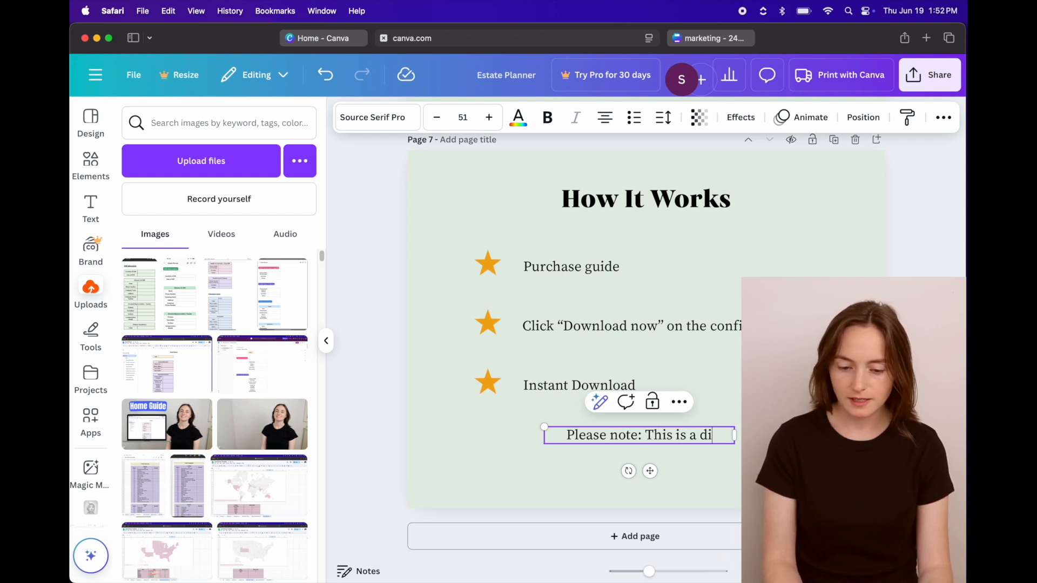
pyautogui.write('gital download ')
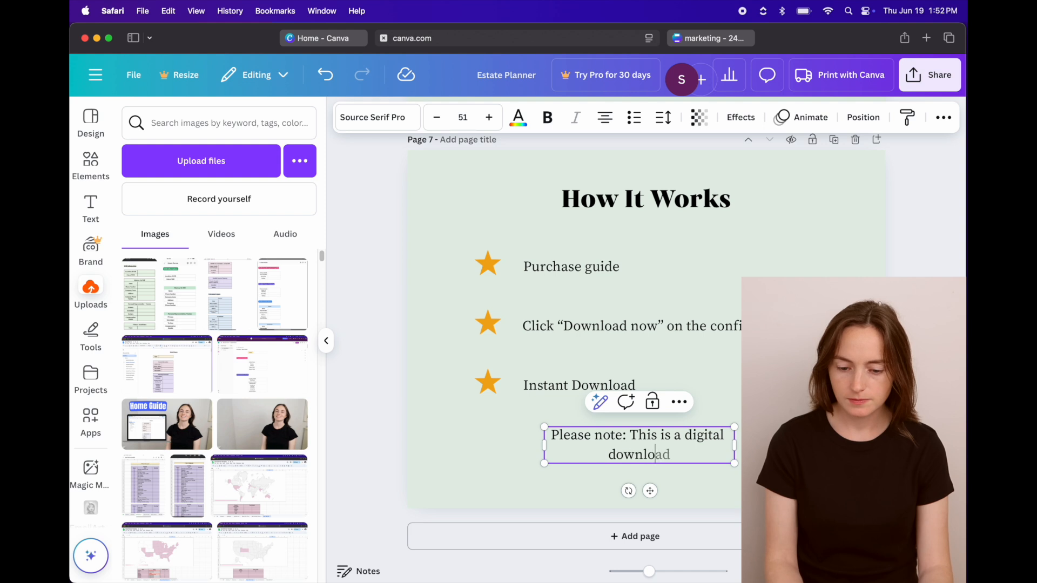
pyautogui.write('and')
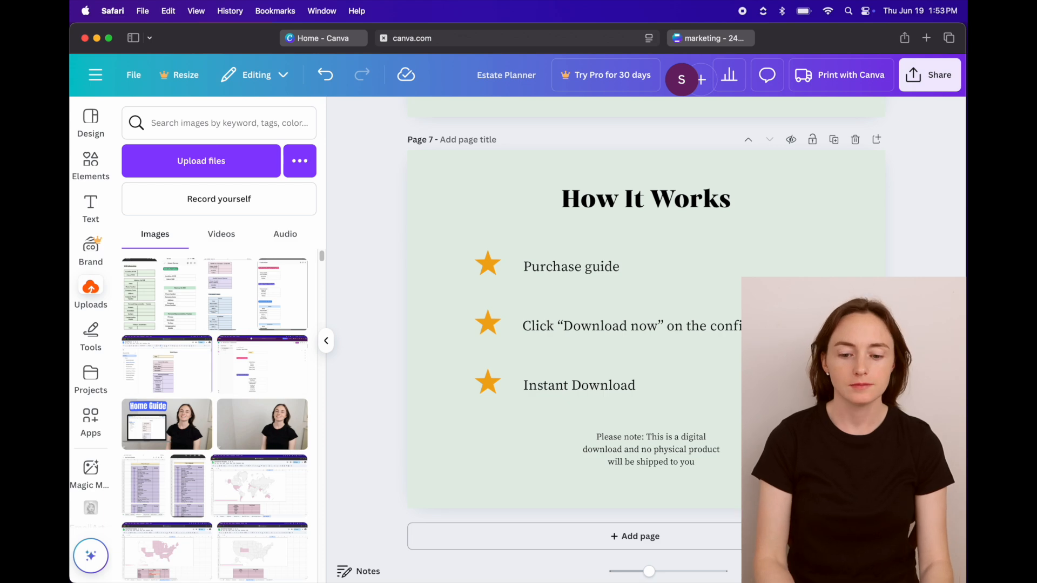
# - Duplicate page 7 and change the copy's title to 'Includes YouTube Tutorial'
pyautogui.click(834, 141)
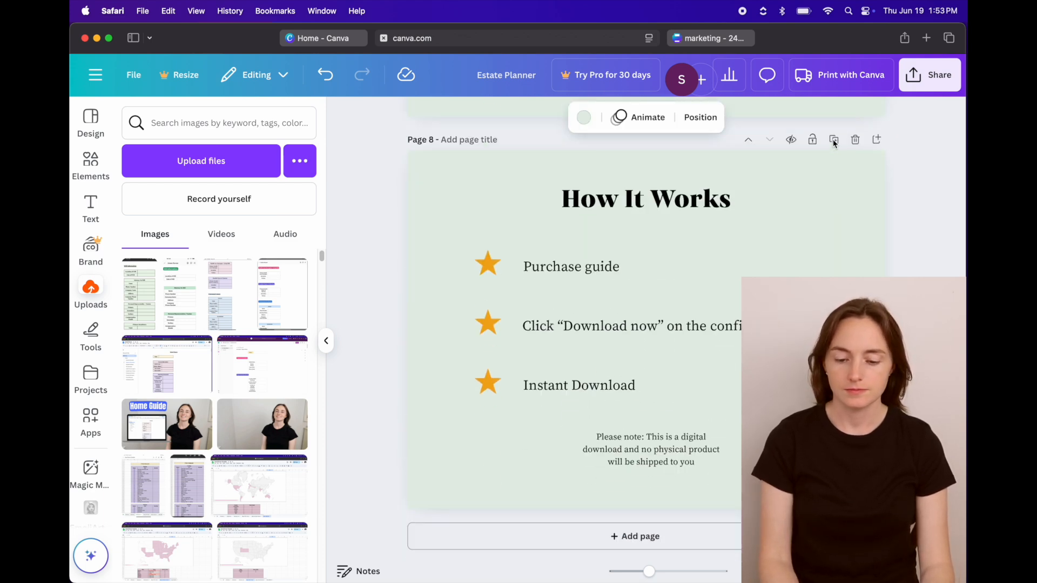
pyautogui.click(685, 202)
pyautogui.click(727, 200)
pyautogui.moveTo(726, 200); pyautogui.dragTo(551, 213)
pyautogui.press('BackSpace')
pyautogui.write('Incl')
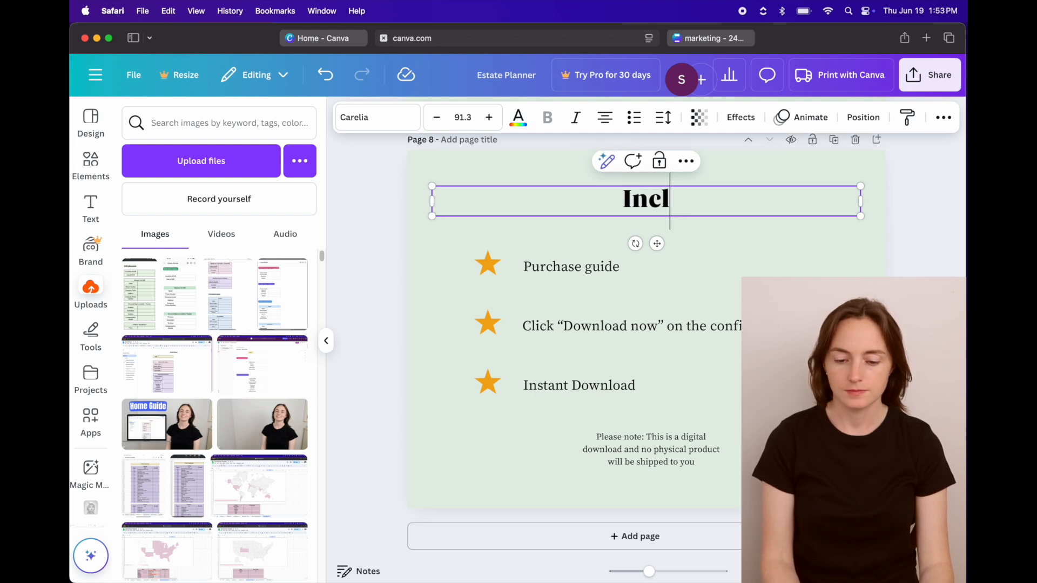
pyautogui.write('udes YouTube Tutorial')
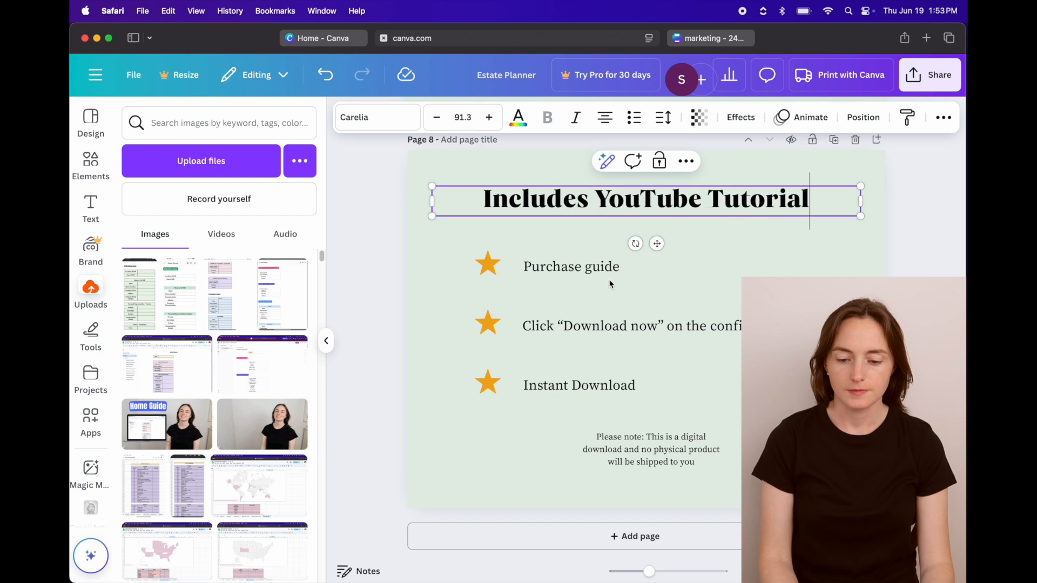
# - Delete the starred list from page 8 and replace the shipping note with a 'Step-by-Step walk through' description of the download and customization options
pyautogui.press('Escape')
pyautogui.moveTo(826, 397); pyautogui.dragTo(472, 250)
pyautogui.press('Delete')
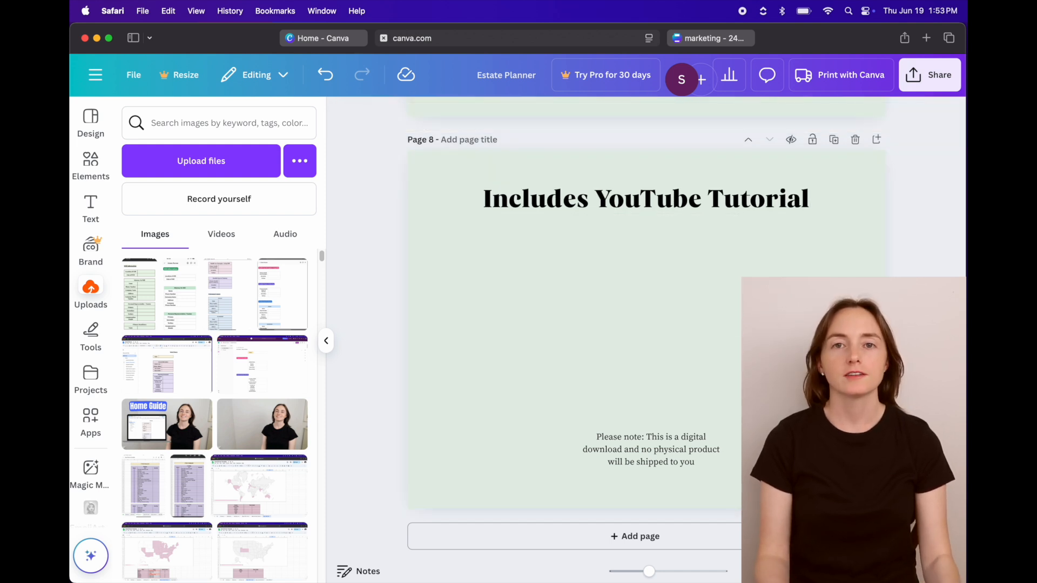
pyautogui.doubleClick(642, 462)
pyautogui.write('S')
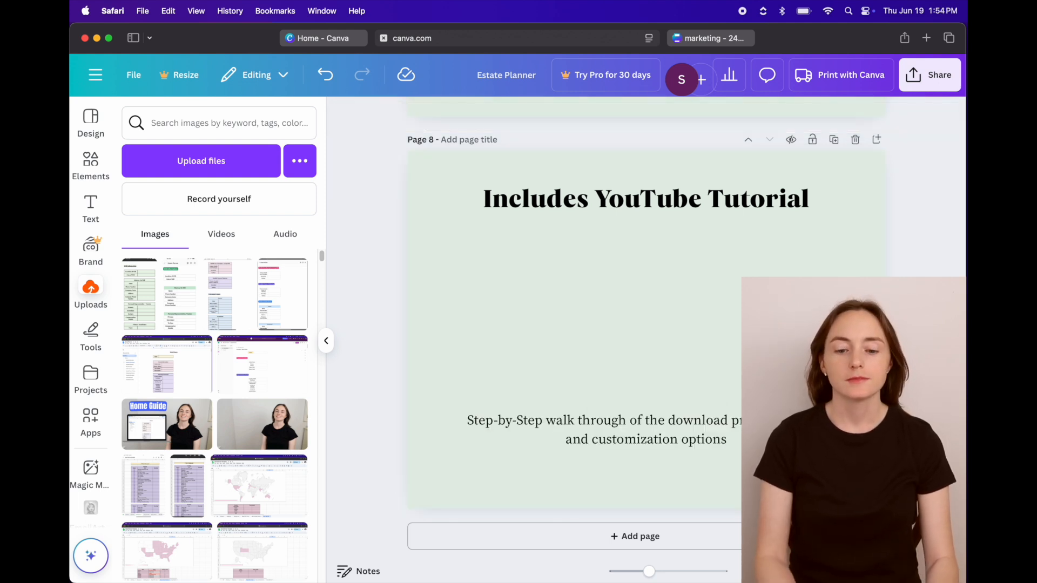
# - Duplicate page 8, title the copy 'Google Doc Format', and delete its description text
pyautogui.click(834, 141)
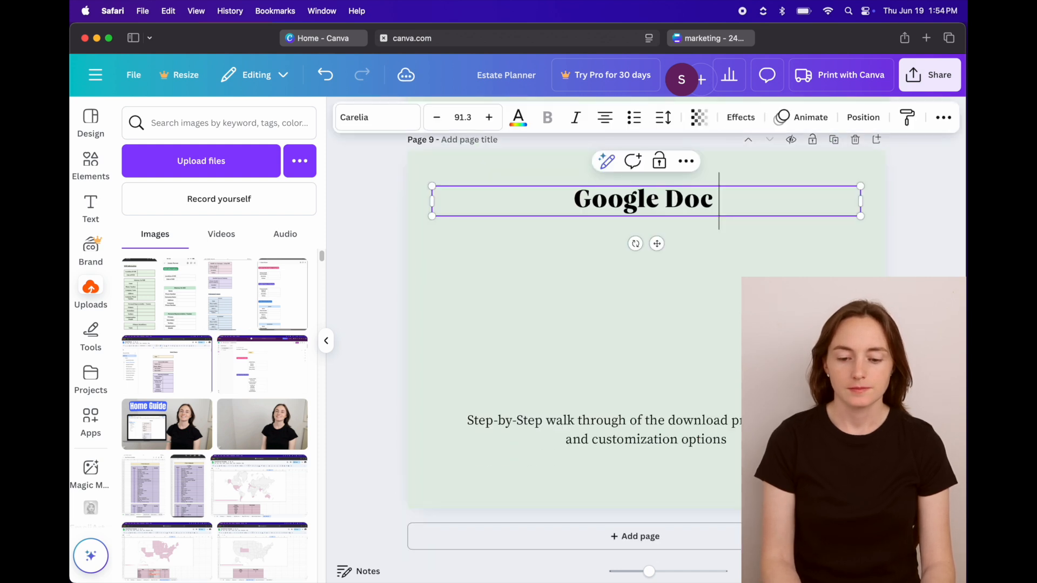
pyautogui.write('Format')
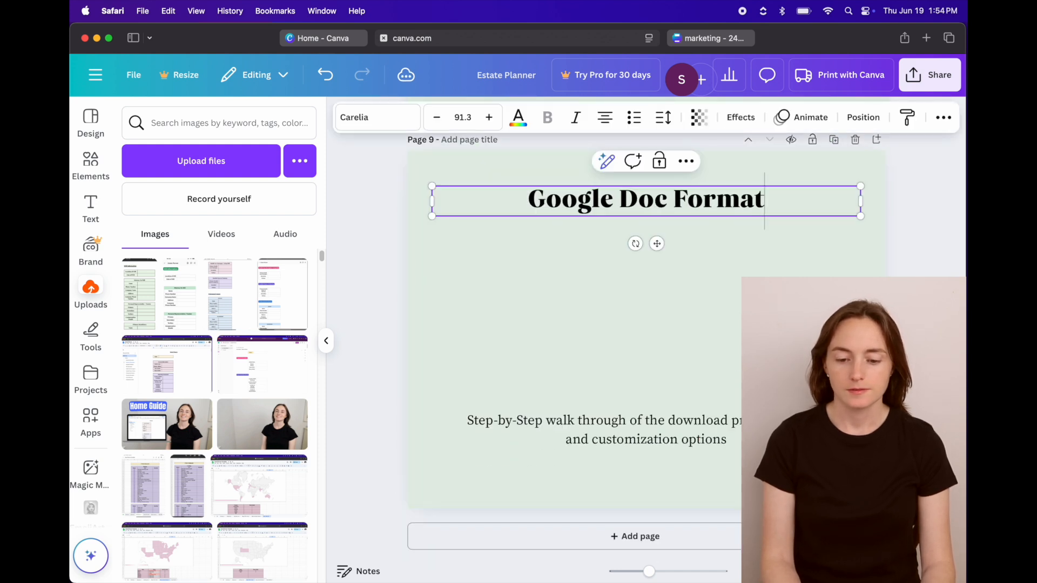
pyautogui.click(751, 274)
pyautogui.click(724, 457)
pyautogui.press('BackSpace')
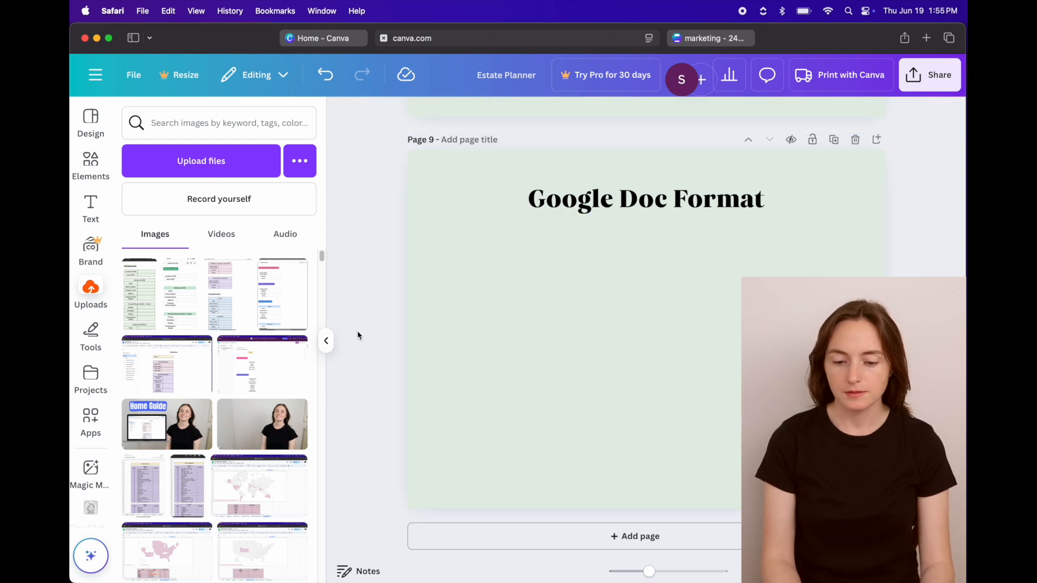
# - Add the recently used laptop frame to page 9 and enlarge it to fill the area below the title
pyautogui.click(91, 160)
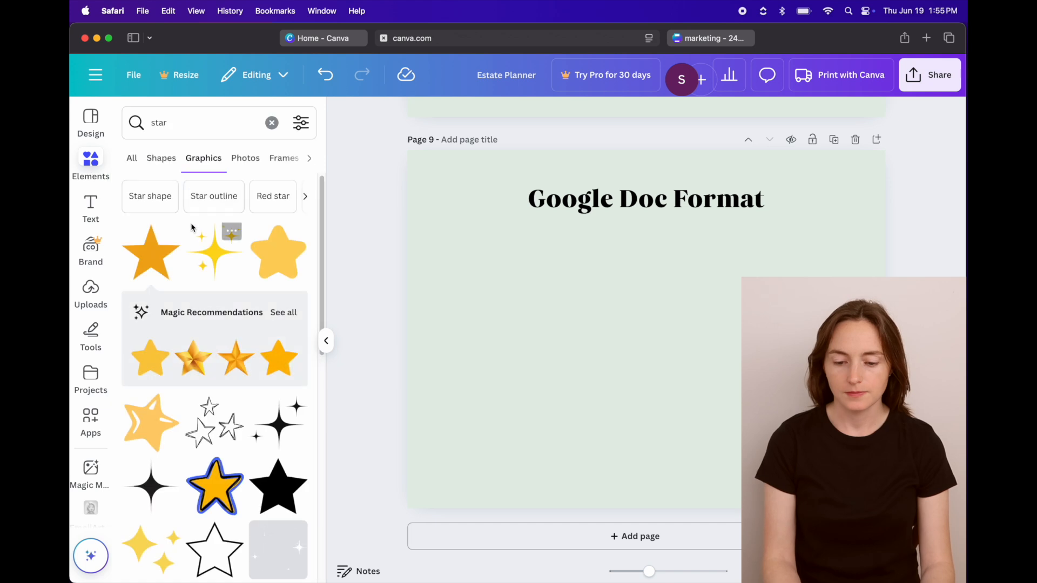
pyautogui.click(272, 123)
pyautogui.click(288, 247)
pyautogui.moveTo(629, 335); pyautogui.dragTo(515, 437)
pyautogui.moveTo(667, 356); pyautogui.dragTo(829, 233)
pyautogui.click(364, 262)
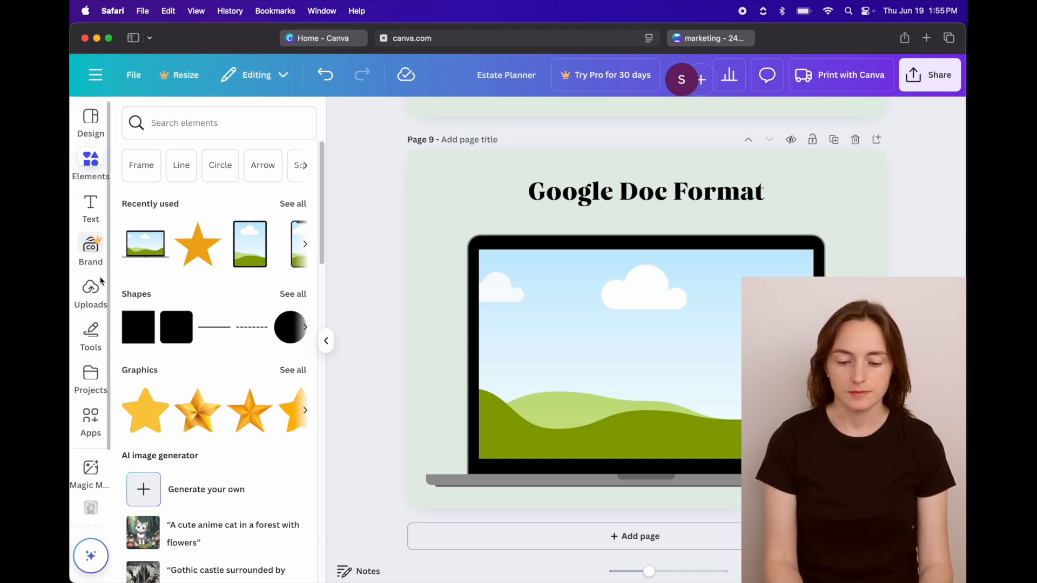
# - Fill page 9's laptop frame with the uploaded 21.6-second Google Docs planner video
pyautogui.click(91, 292)
pyautogui.click(222, 235)
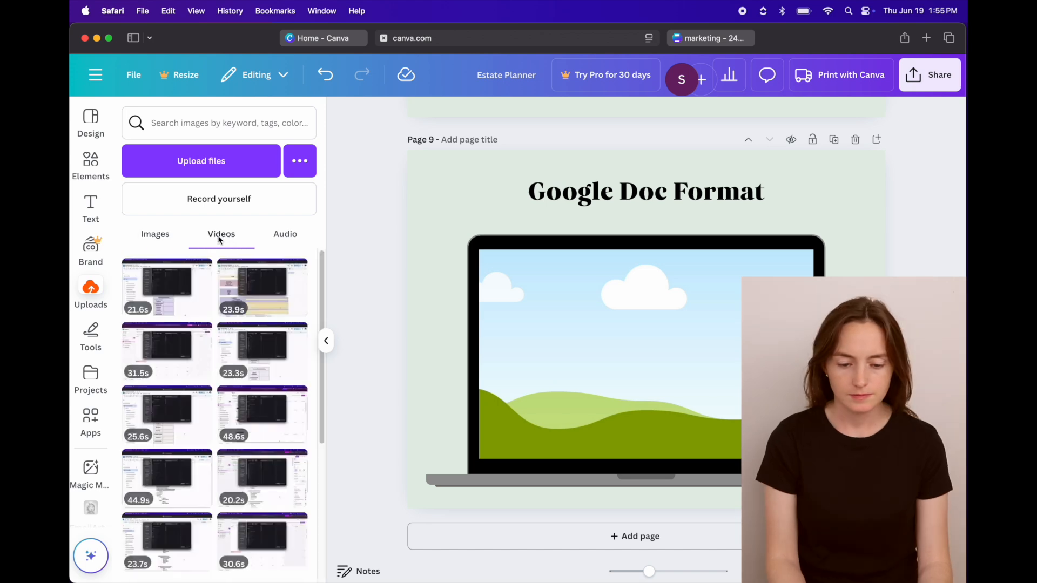
pyautogui.click(173, 300)
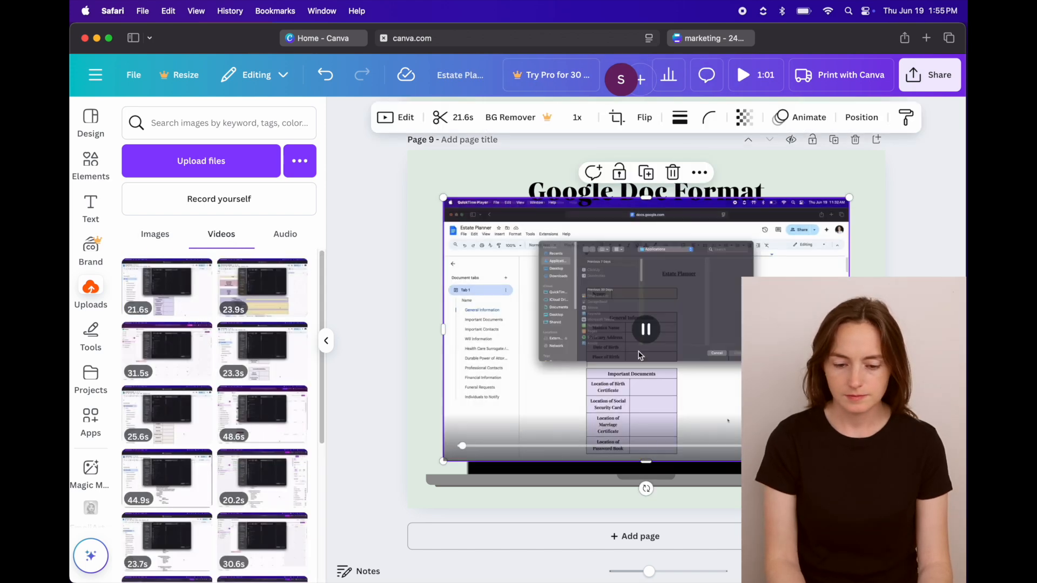
pyautogui.moveTo(669, 365); pyautogui.dragTo(669, 365)
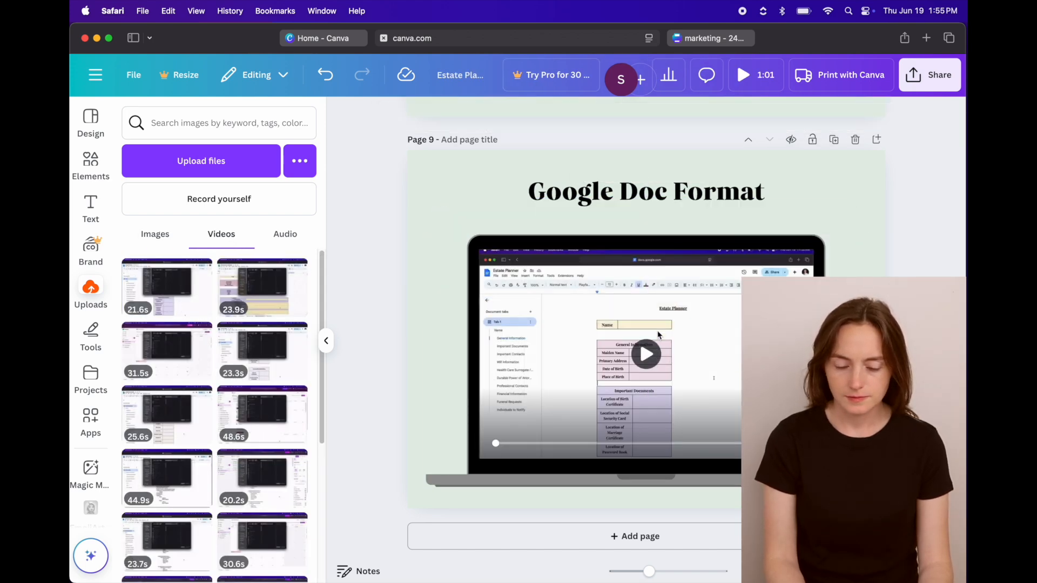
# - Trim the beginning and end of the laptop video to a length of 12.6 seconds
pyautogui.click(672, 298)
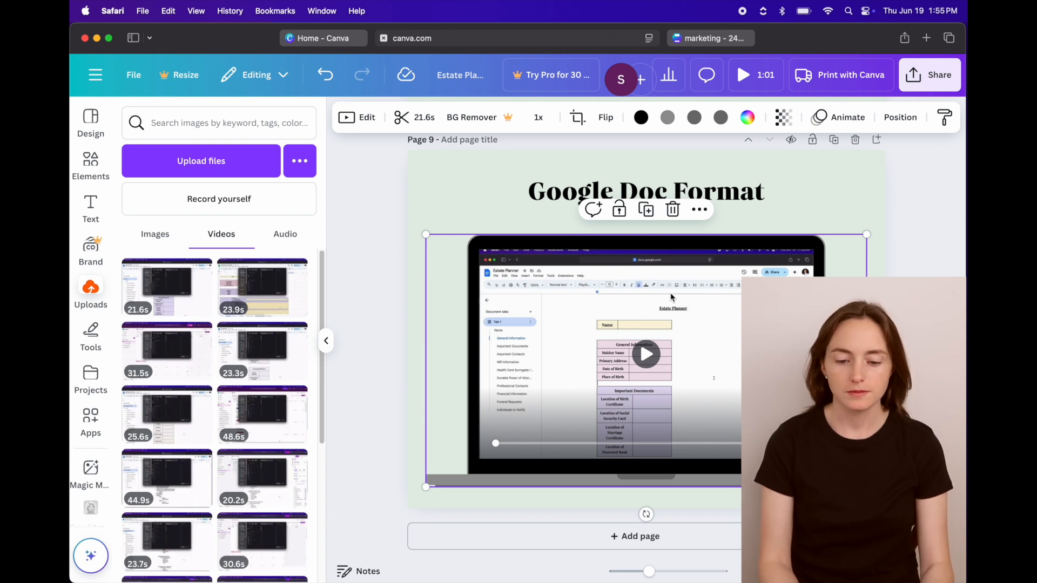
pyautogui.click(416, 118)
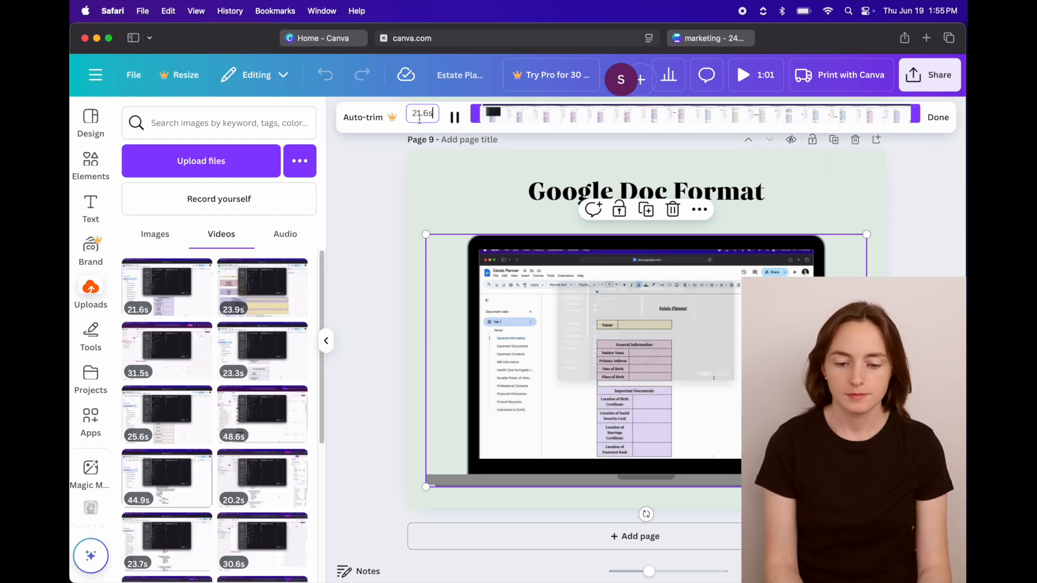
pyautogui.moveTo(475, 116); pyautogui.dragTo(614, 116)
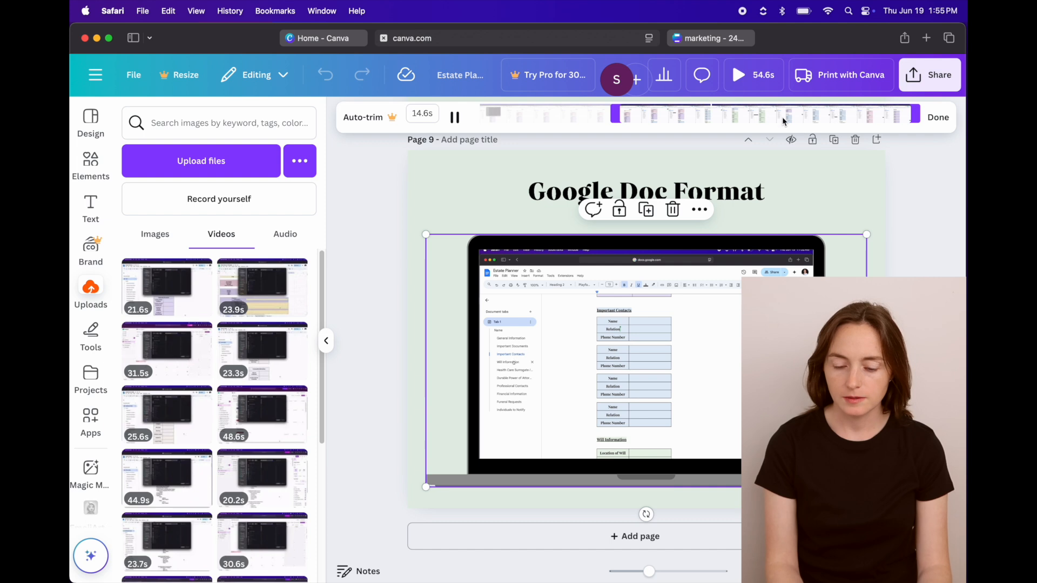
pyautogui.moveTo(916, 117); pyautogui.dragTo(881, 118)
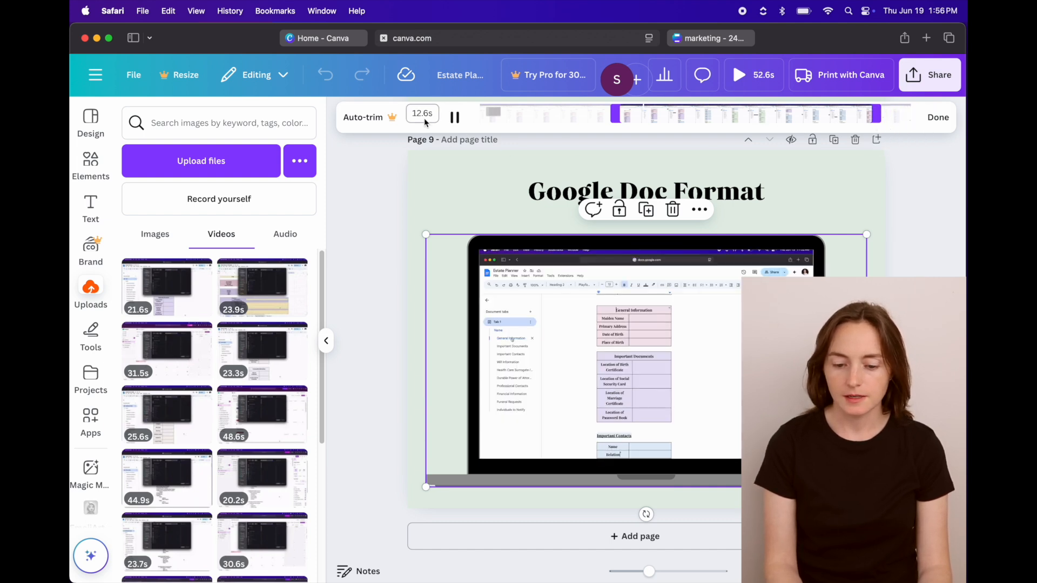
pyautogui.click(937, 117)
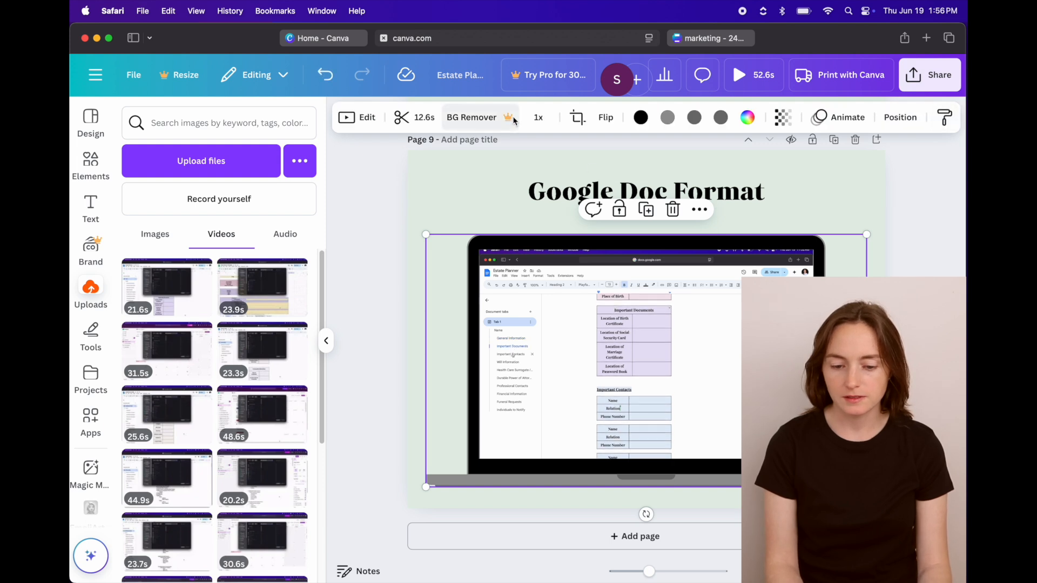
# - Set the laptop video's playback speed to 1.5x
pyautogui.click(538, 117)
pyautogui.moveTo(509, 179); pyautogui.dragTo(534, 182)
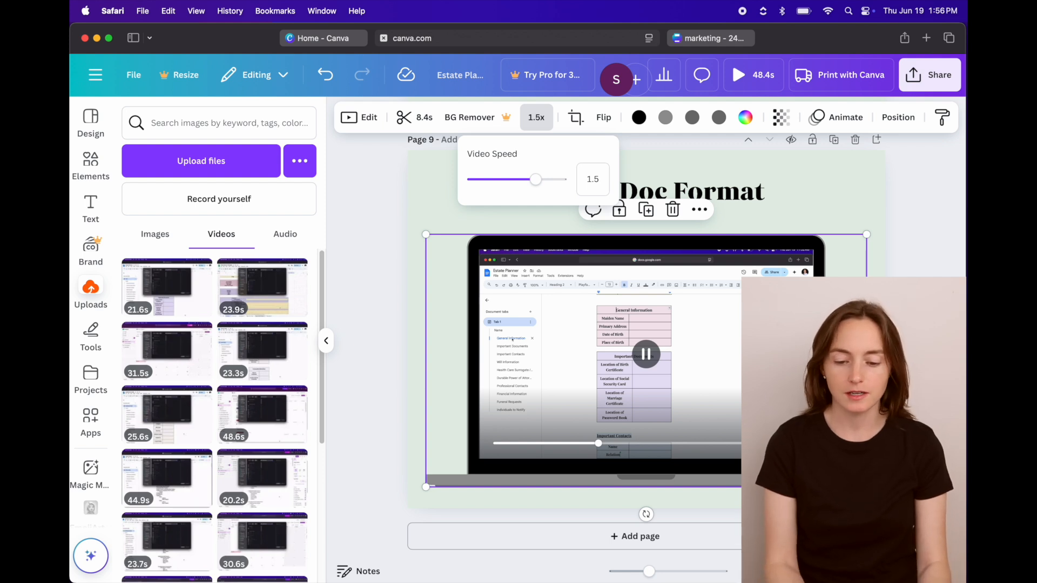
pyautogui.click(910, 265)
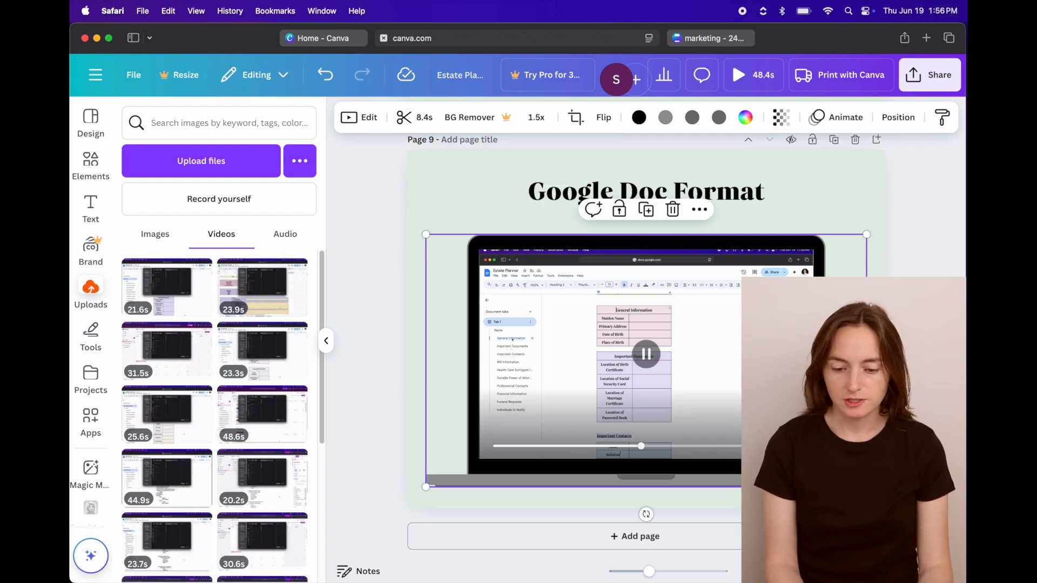
pyautogui.click(912, 345)
# - Enlarge the video inside page 9's laptop frame to crop out the browser bars
pyautogui.doubleClick(701, 306)
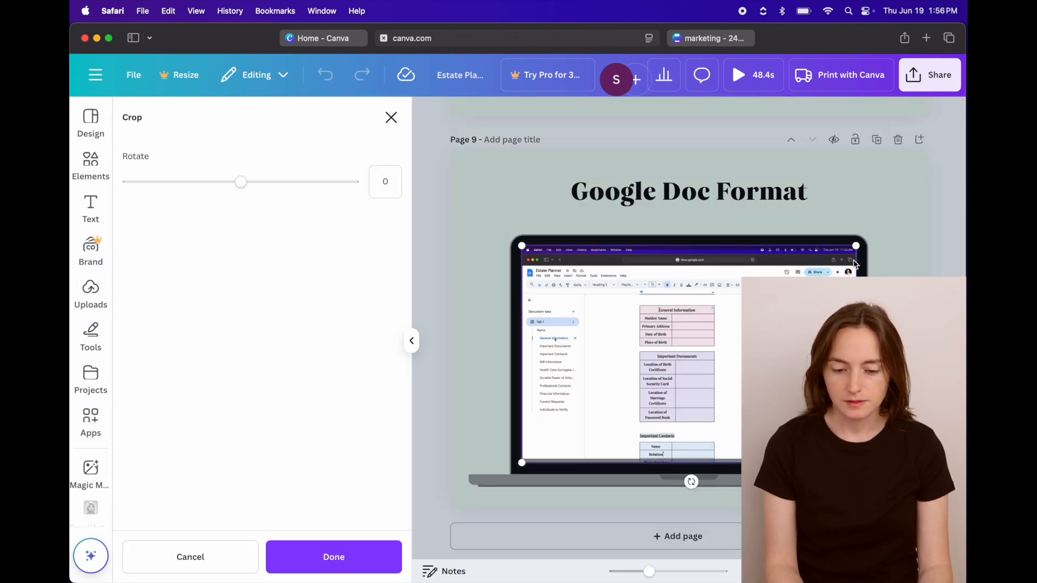
pyautogui.moveTo(859, 250); pyautogui.dragTo(884, 229)
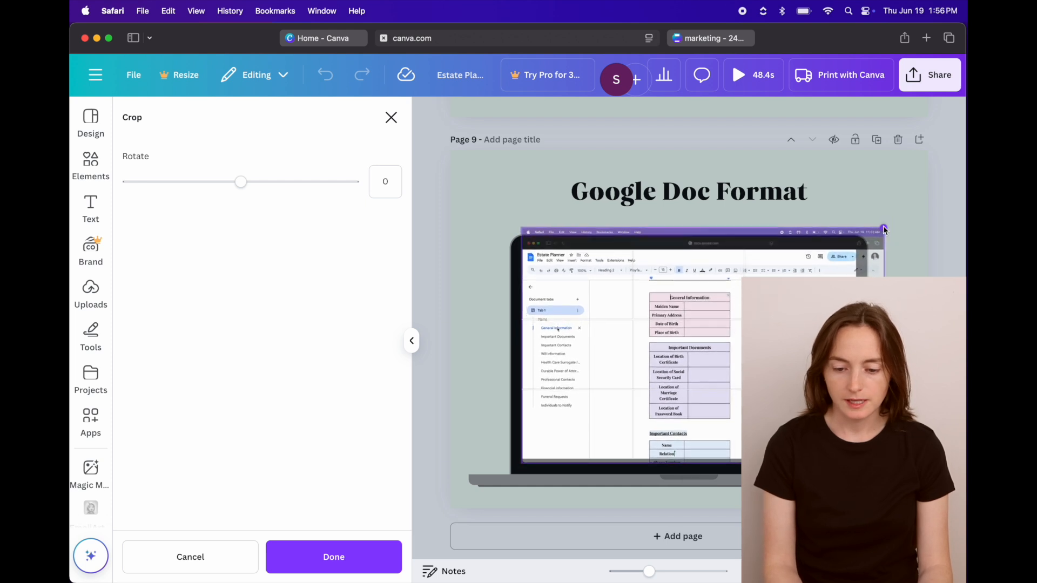